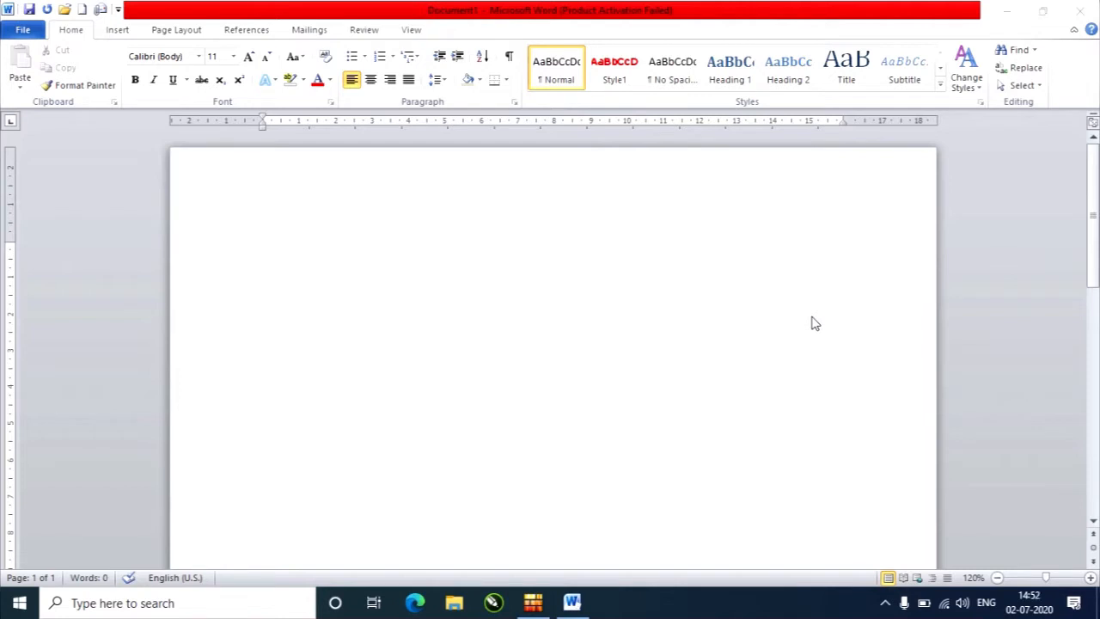
Generate three paragraphs of sample text in the blank document with =rand().
click(577, 251)
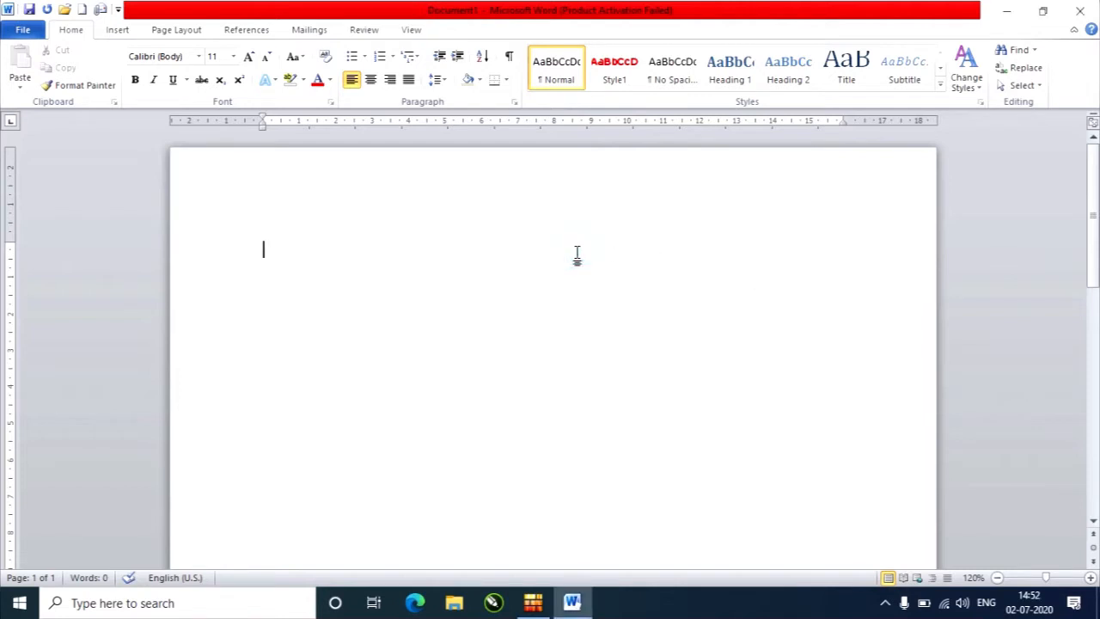
text(=rand())
key(Return)
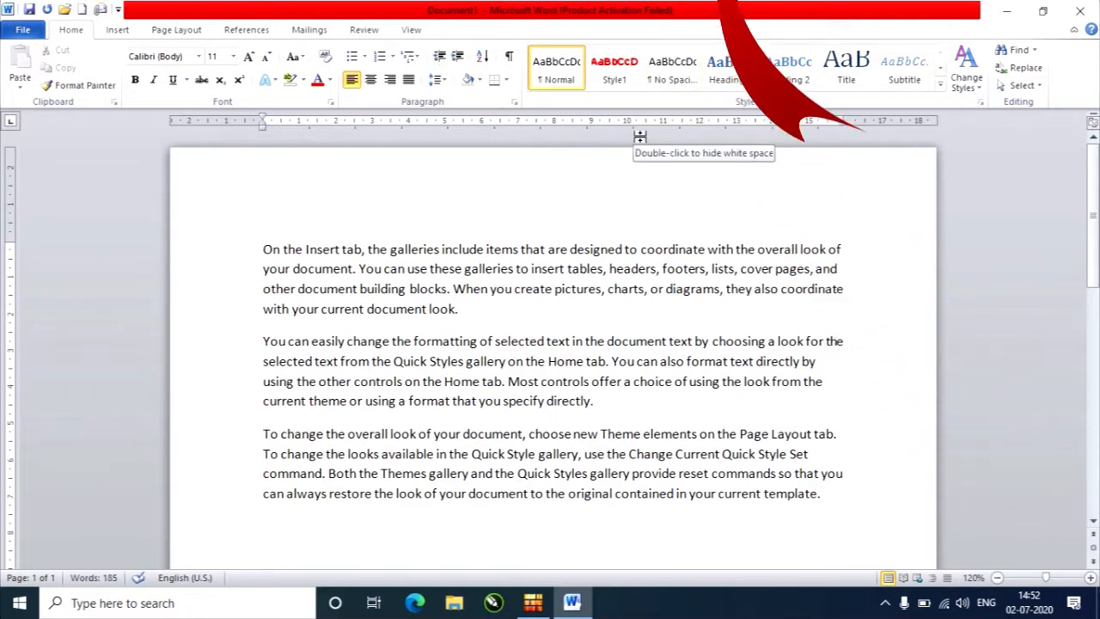
Examine the Quick Styles gallery for the first two lines and the Change Styles options for style sets, colors, fonts and paragraph spacing.
drag(216, 254, 307, 284)
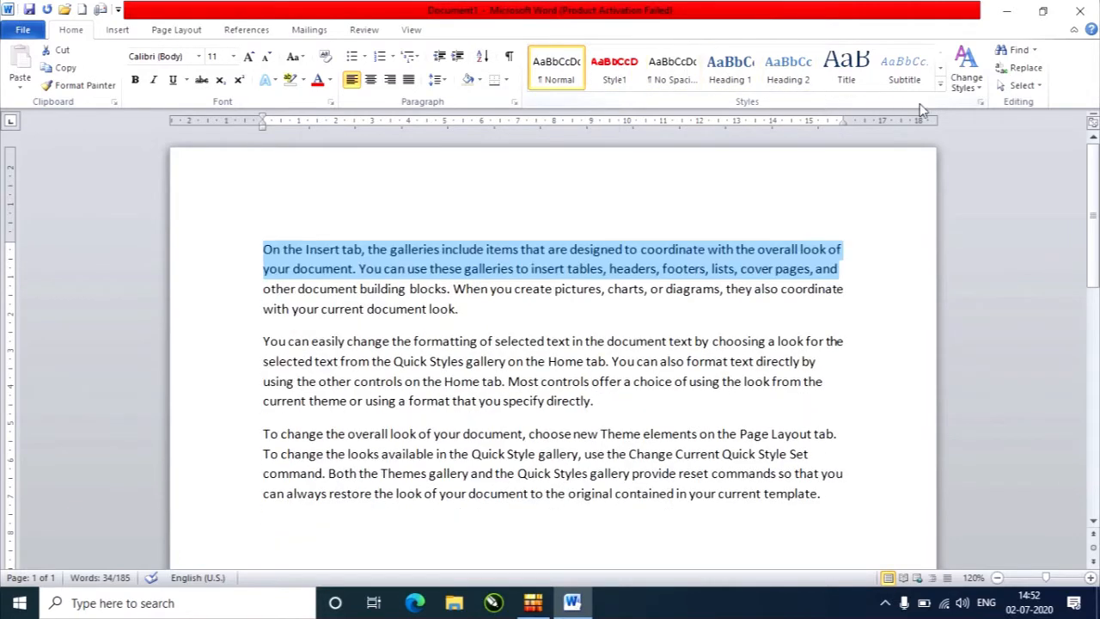
click(941, 85)
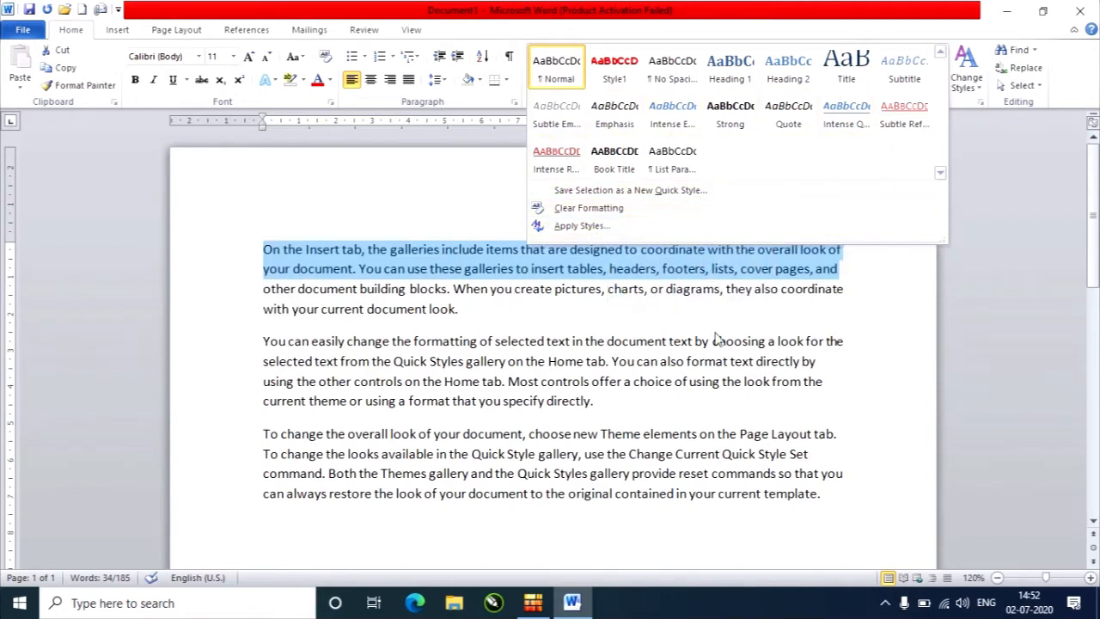
click(744, 318)
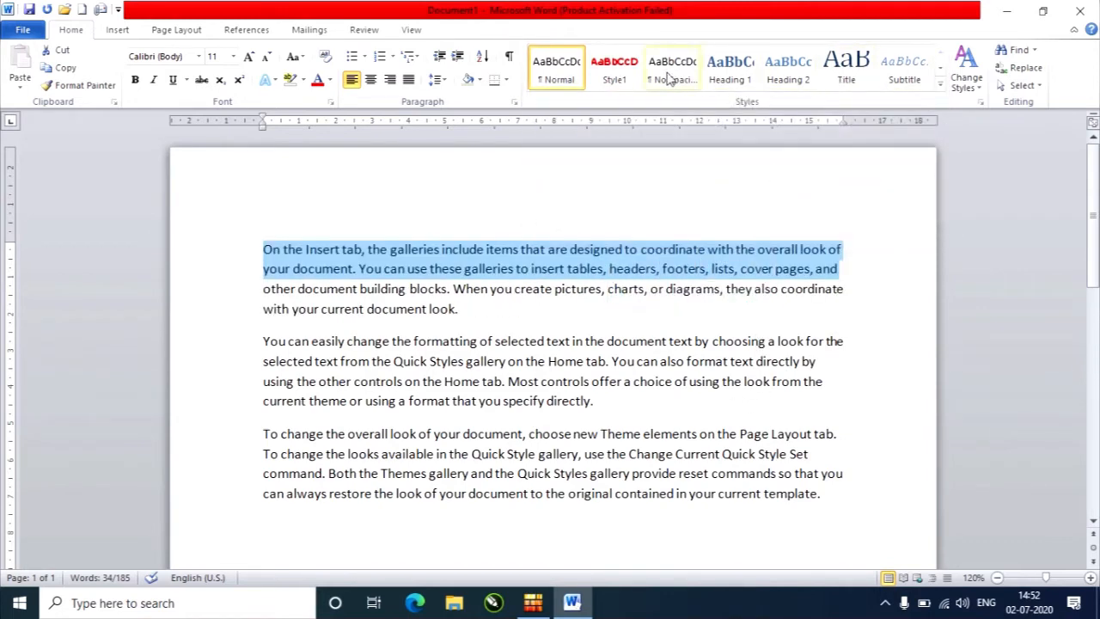
click(973, 86)
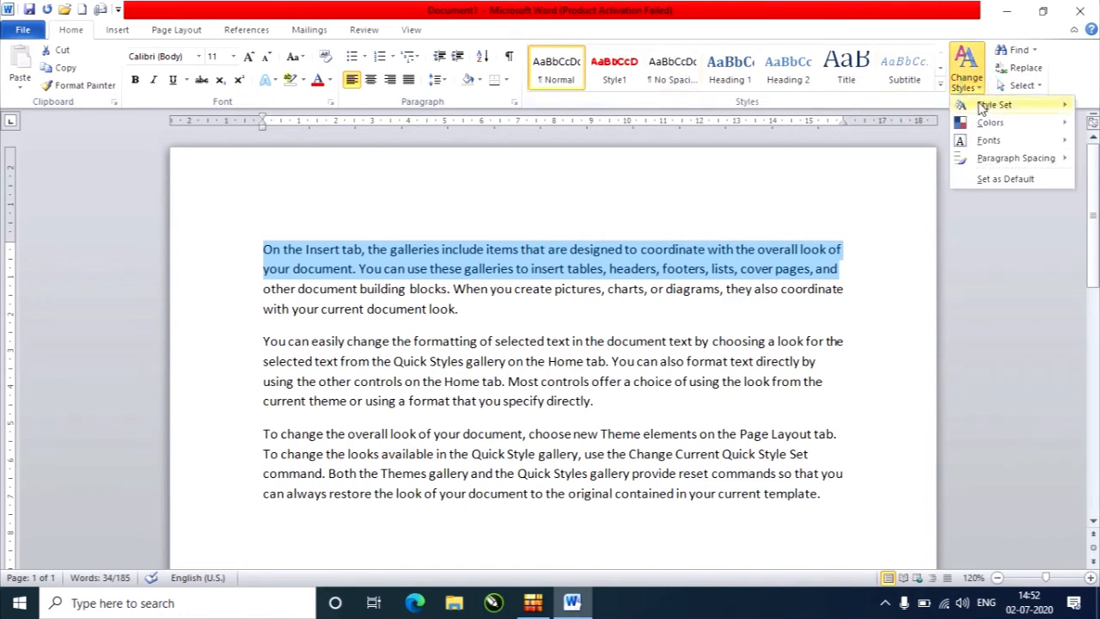
mouse_move(981, 107)
click(589, 298)
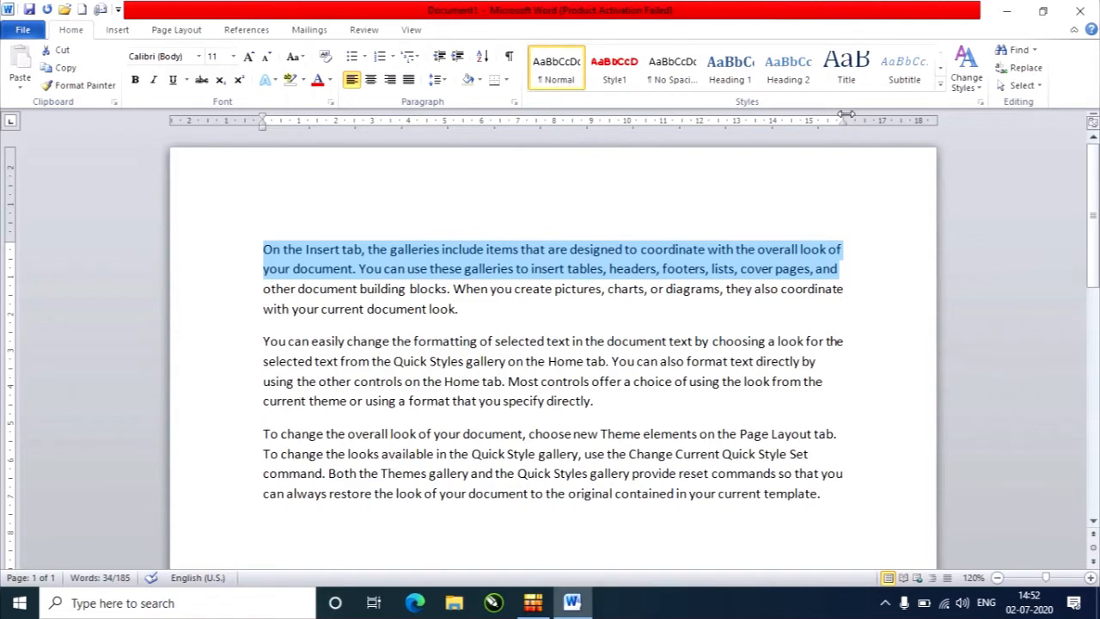
click(550, 323)
click(966, 69)
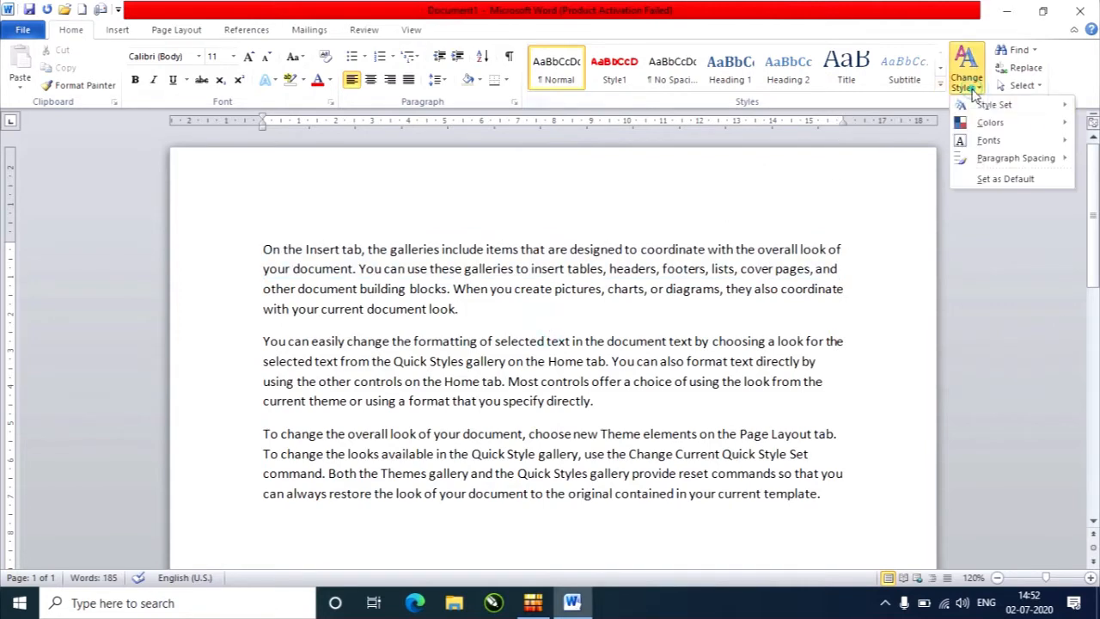
mouse_move(992, 110)
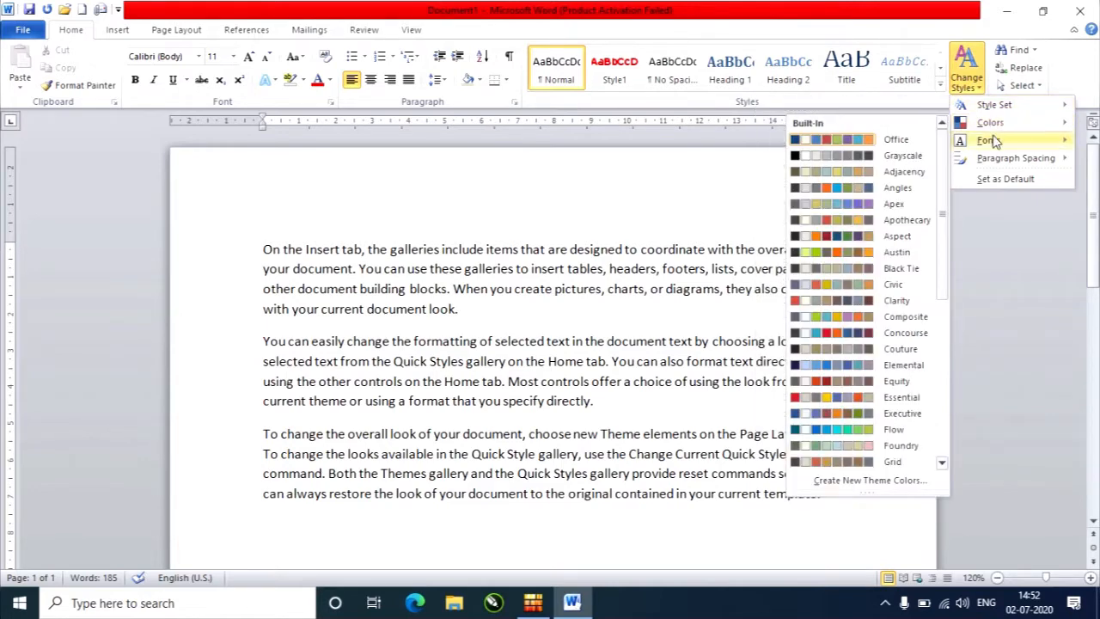
mouse_move(998, 155)
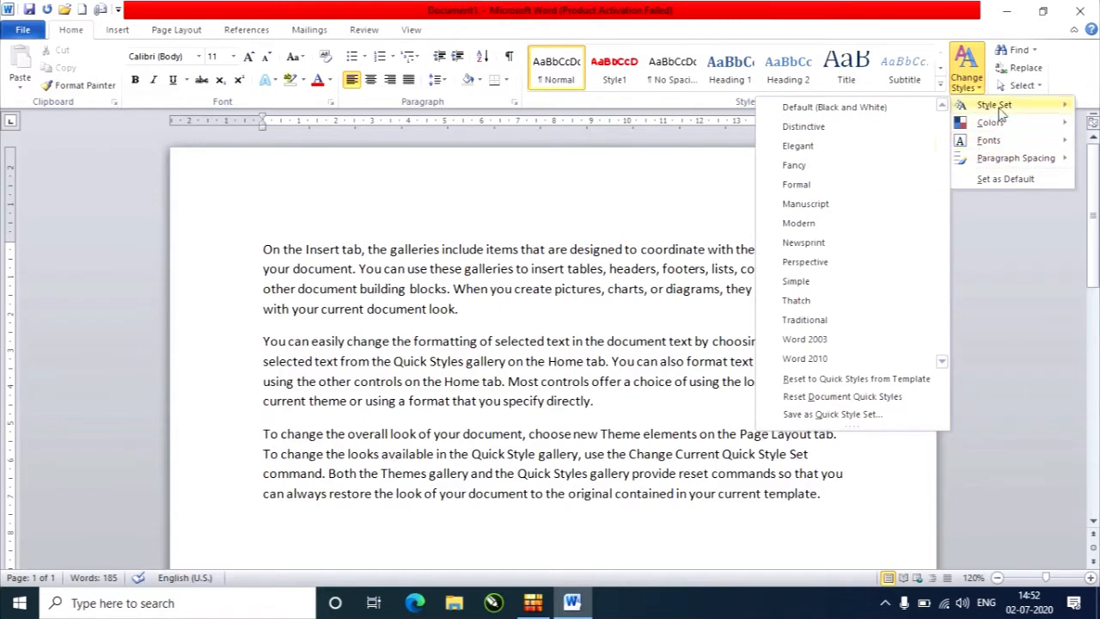
click(587, 325)
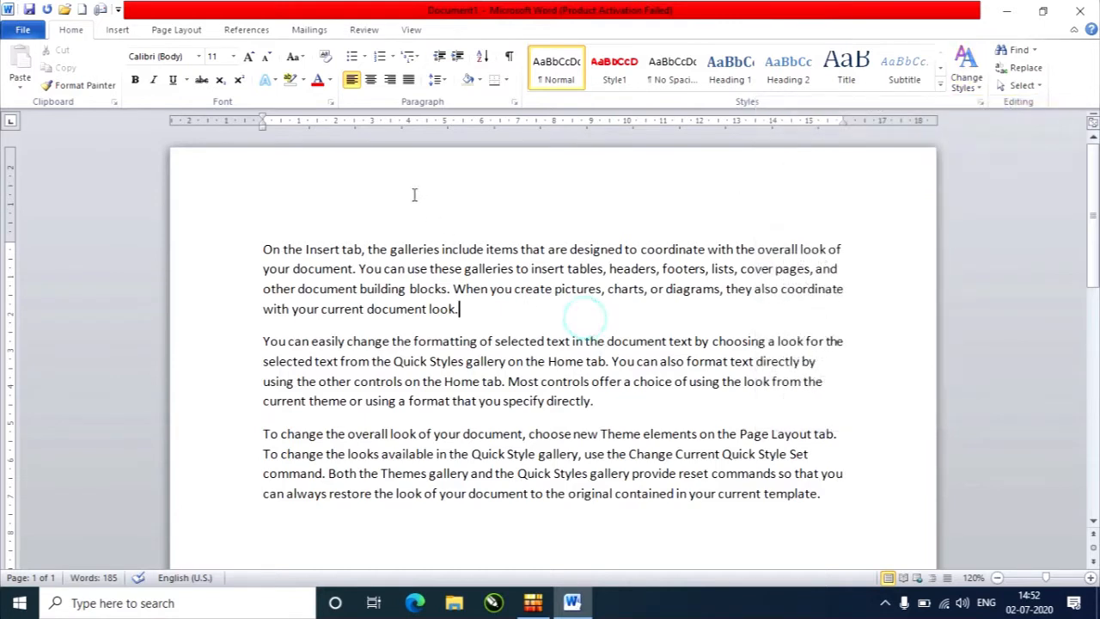
Apply light blue shading to the first paragraph.
click(420, 270)
click(481, 80)
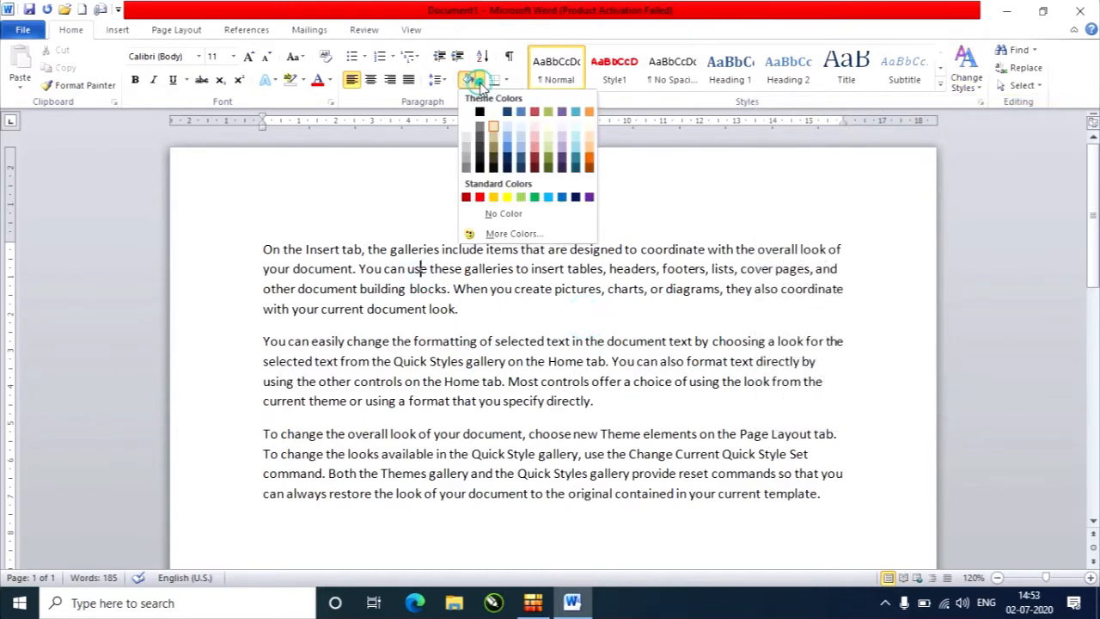
click(507, 127)
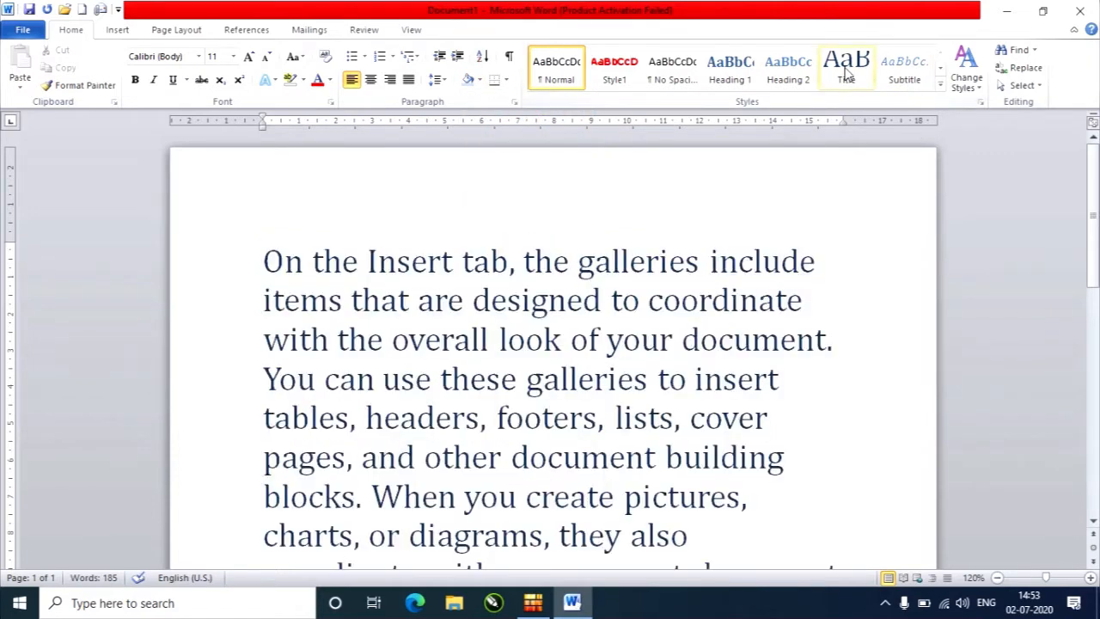
Preview the available quick styles and style sets on the shaded text without applying one.
click(941, 84)
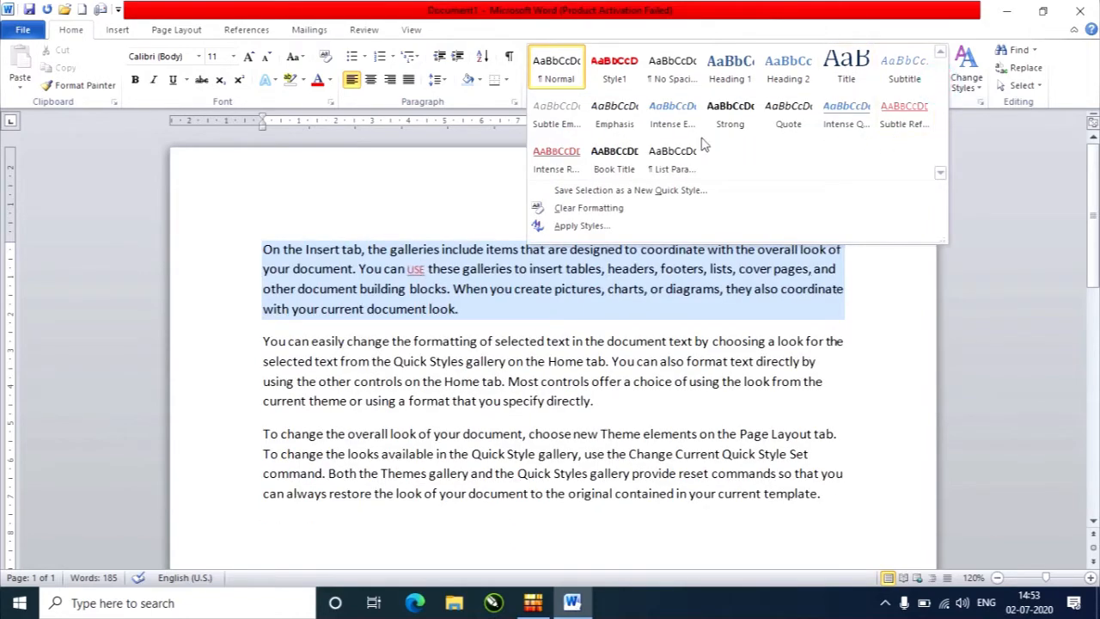
click(522, 287)
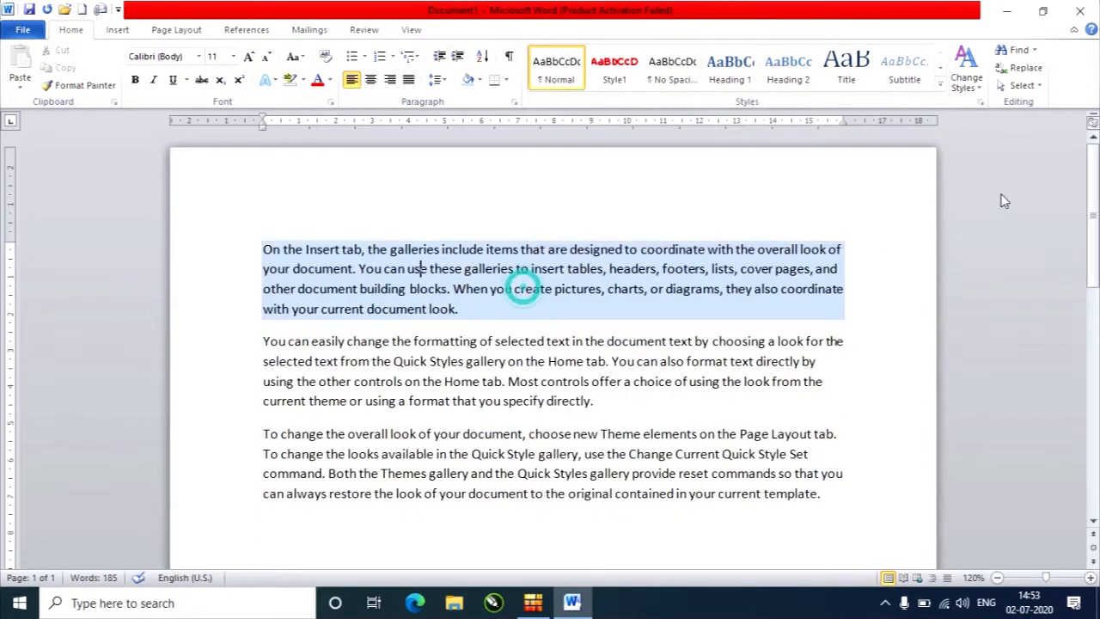
click(980, 87)
mouse_move(994, 107)
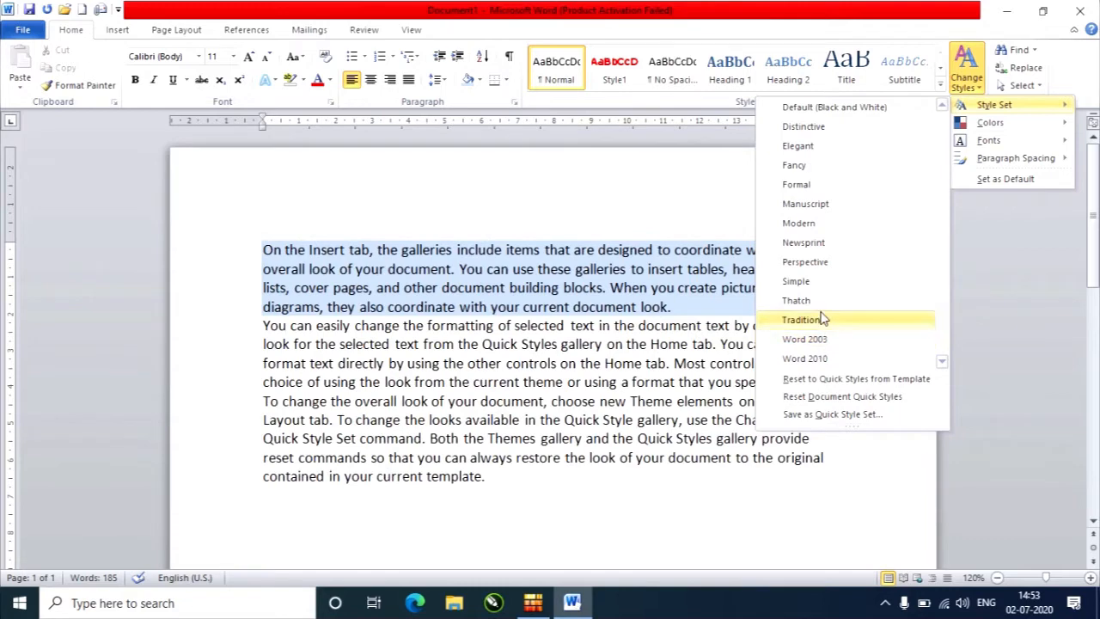
click(804, 242)
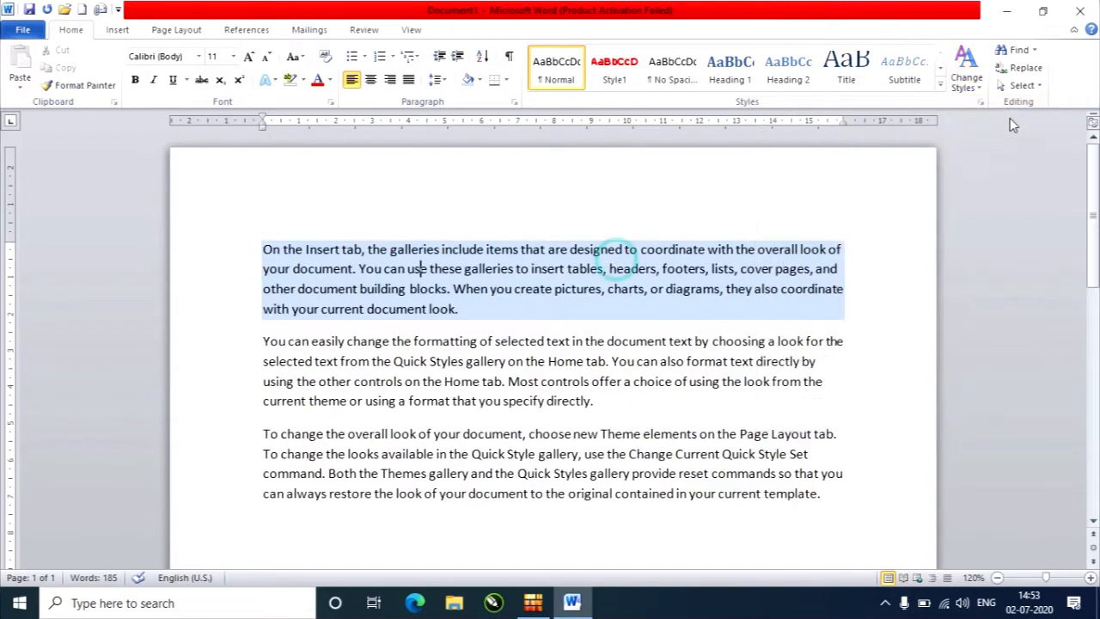
Preview the built-in theme colors, theme fonts and paragraph spacing options for changing the document's styles.
click(966, 69)
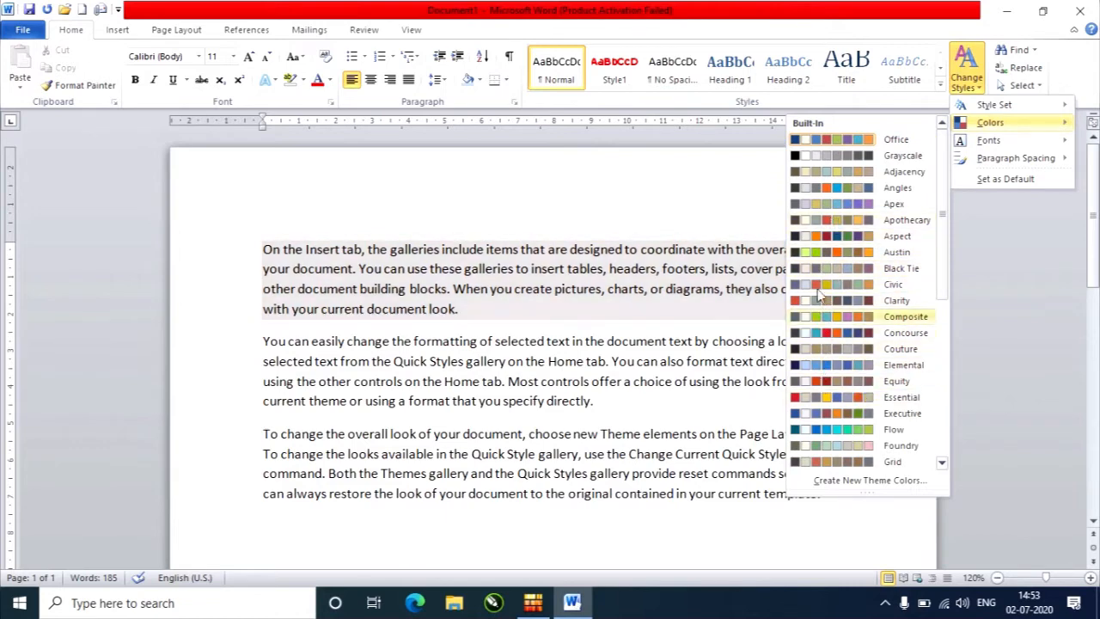
click(650, 334)
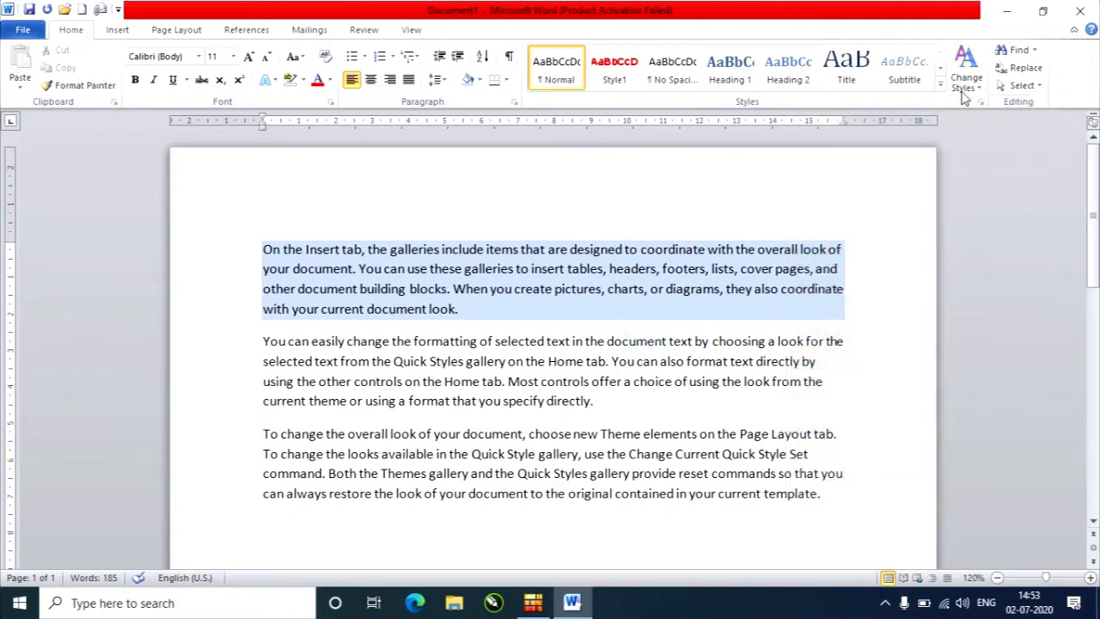
click(966, 69)
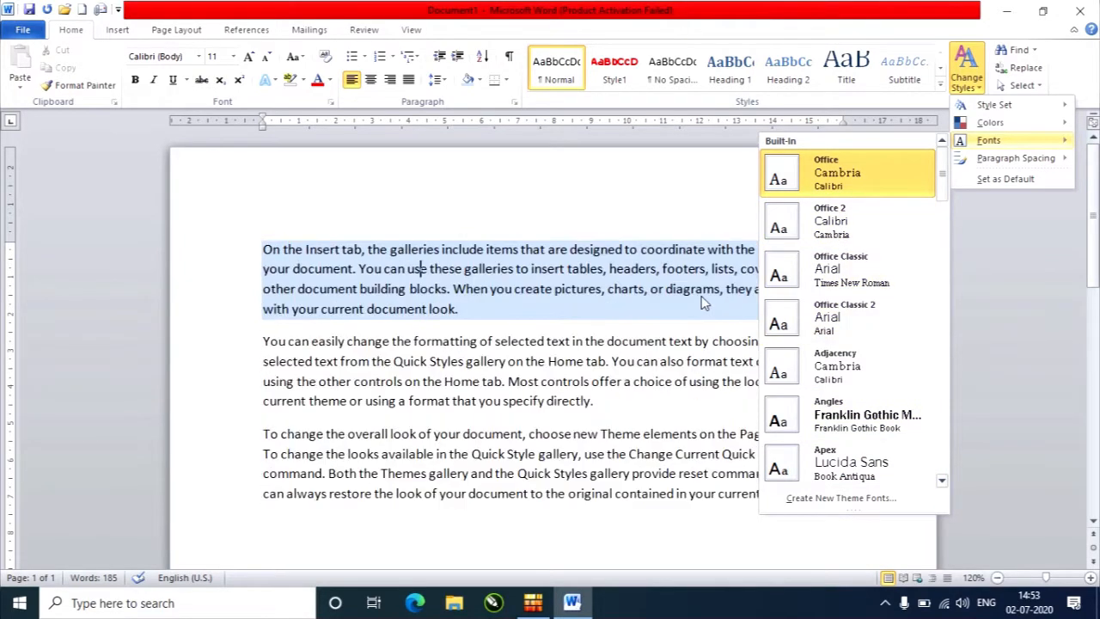
click(697, 297)
click(983, 87)
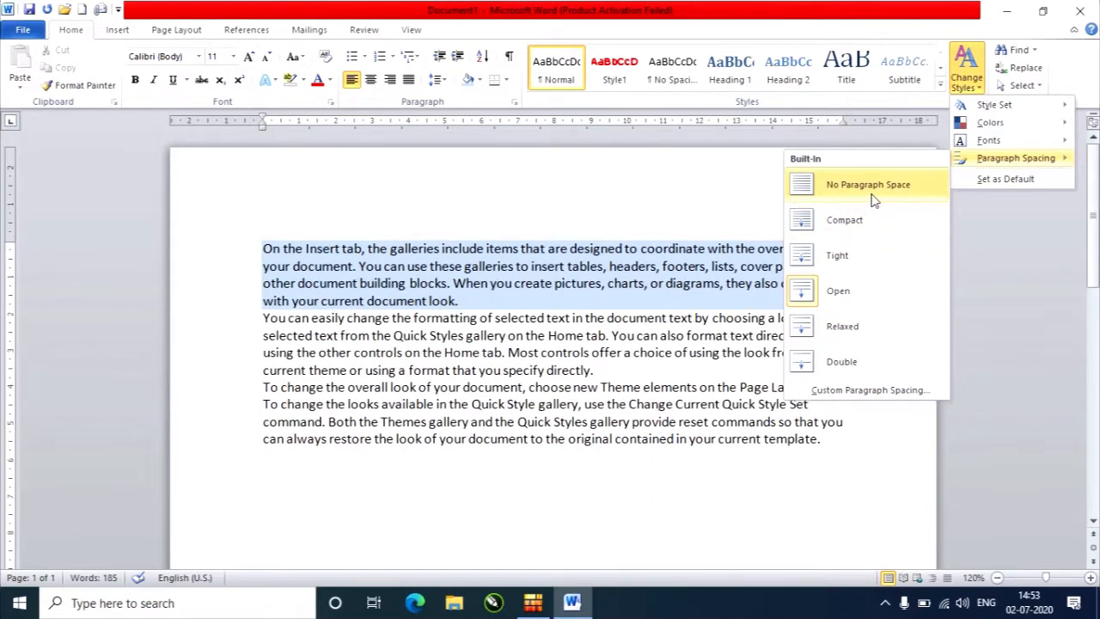
click(708, 214)
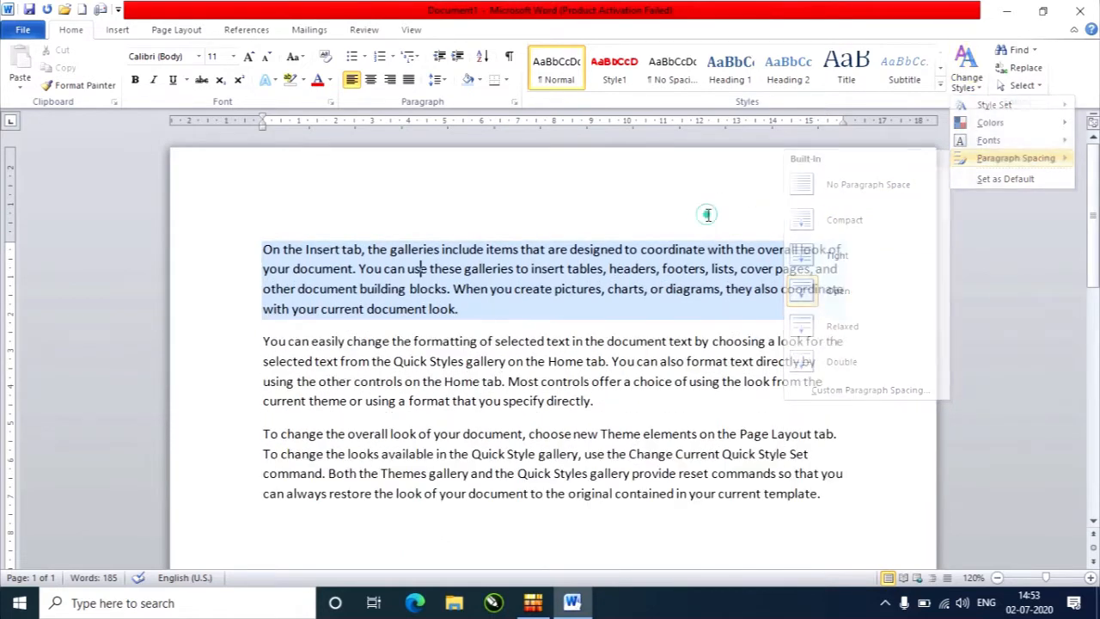
click(977, 86)
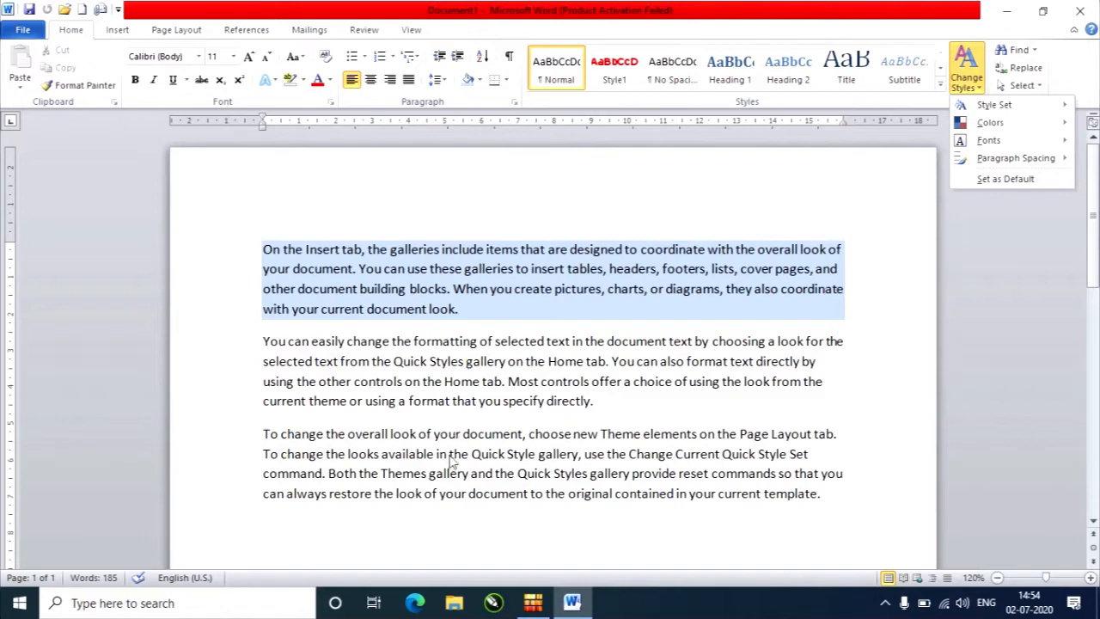
click(417, 367)
Format the second paragraph's first line in purple, bold, italic 20th Century Font.
click(240, 342)
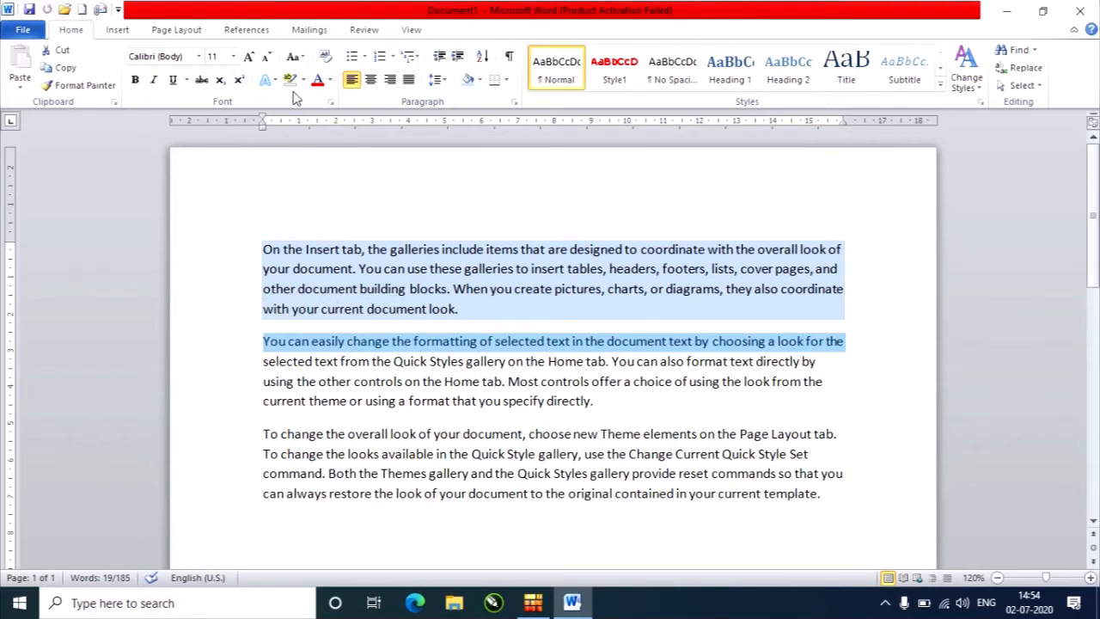
click(330, 80)
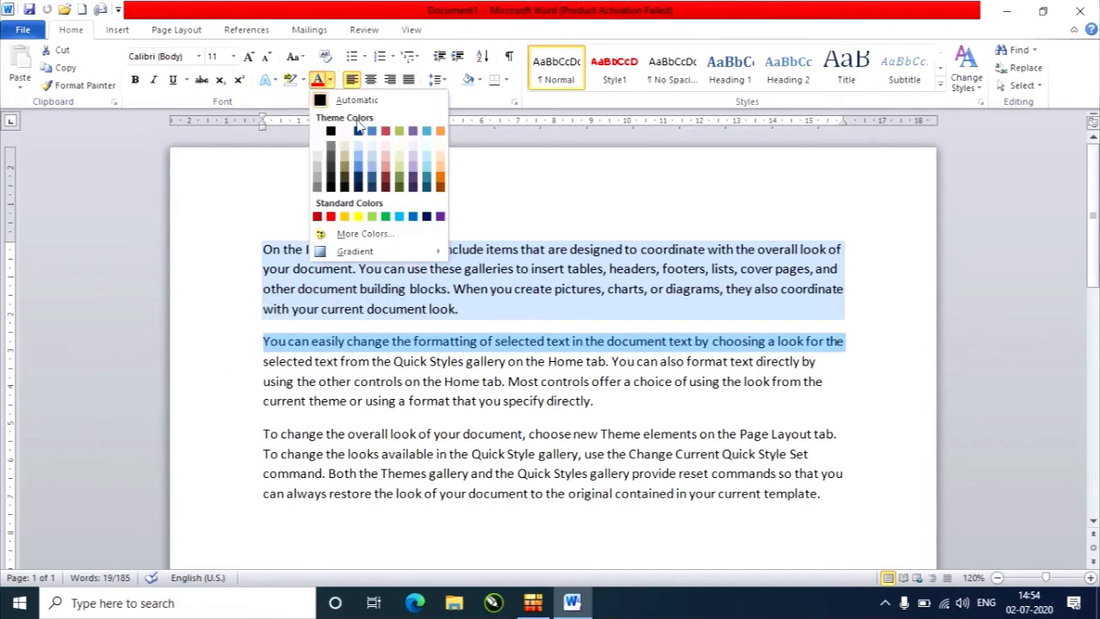
click(439, 217)
click(133, 81)
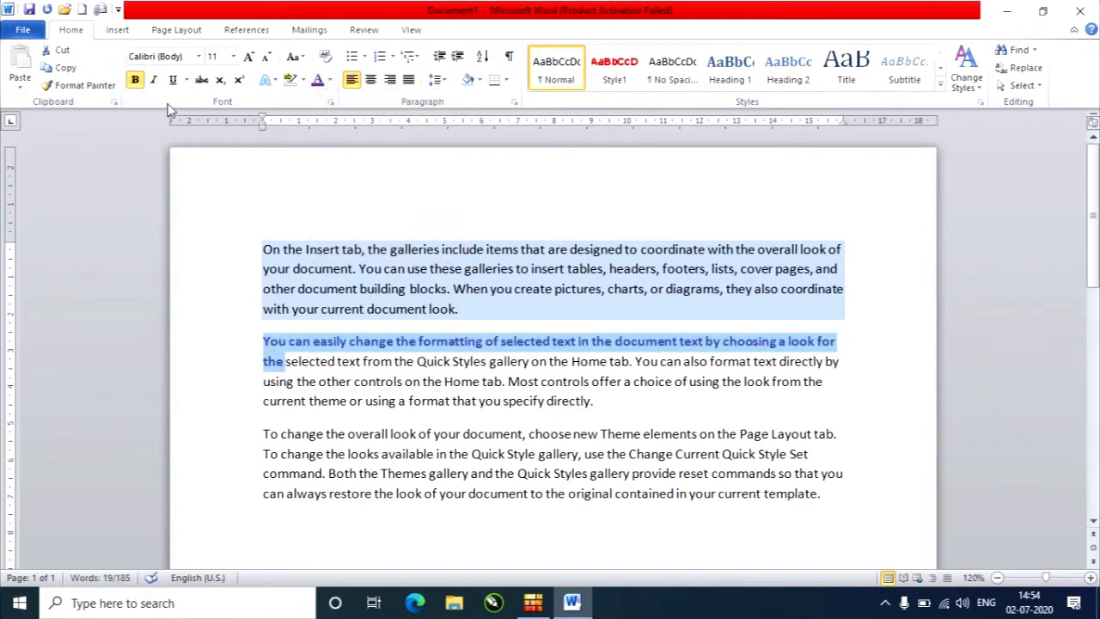
click(153, 80)
click(199, 56)
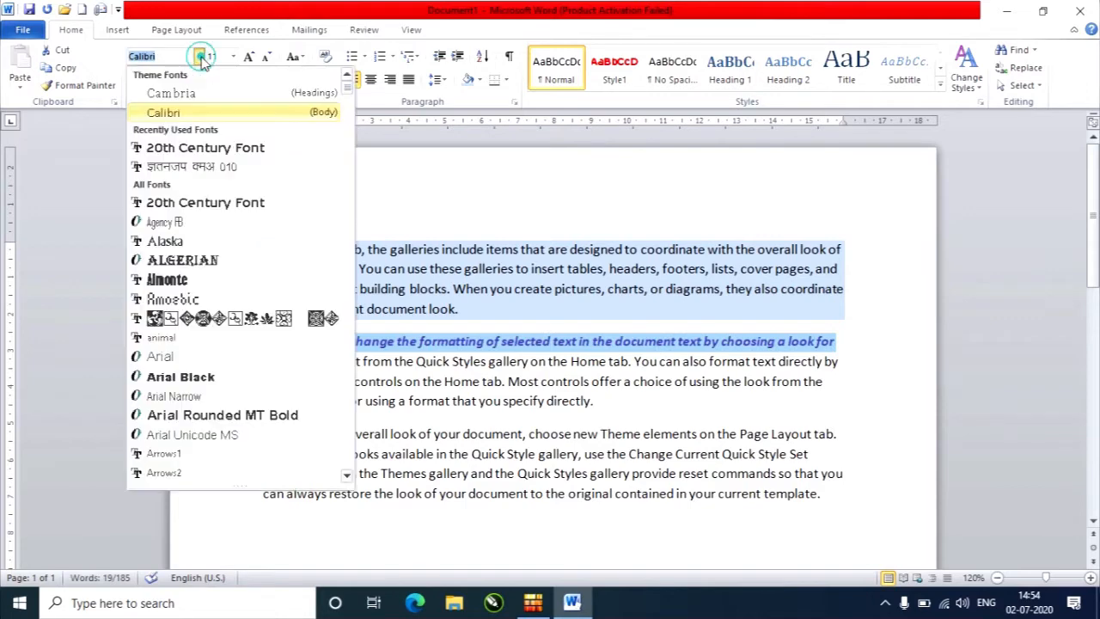
click(193, 206)
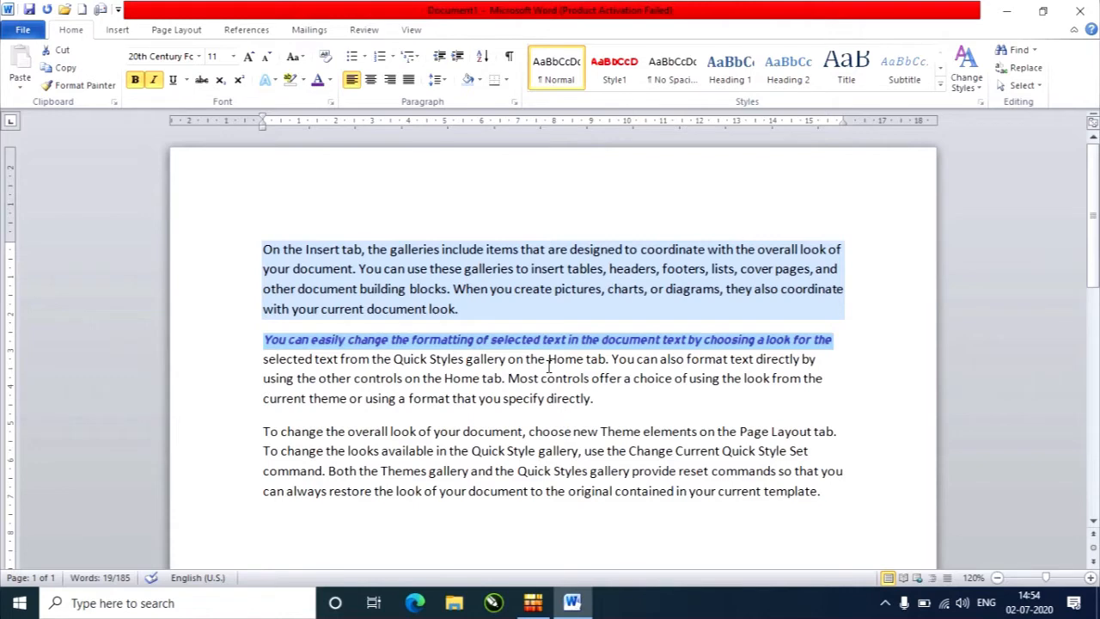
click(679, 413)
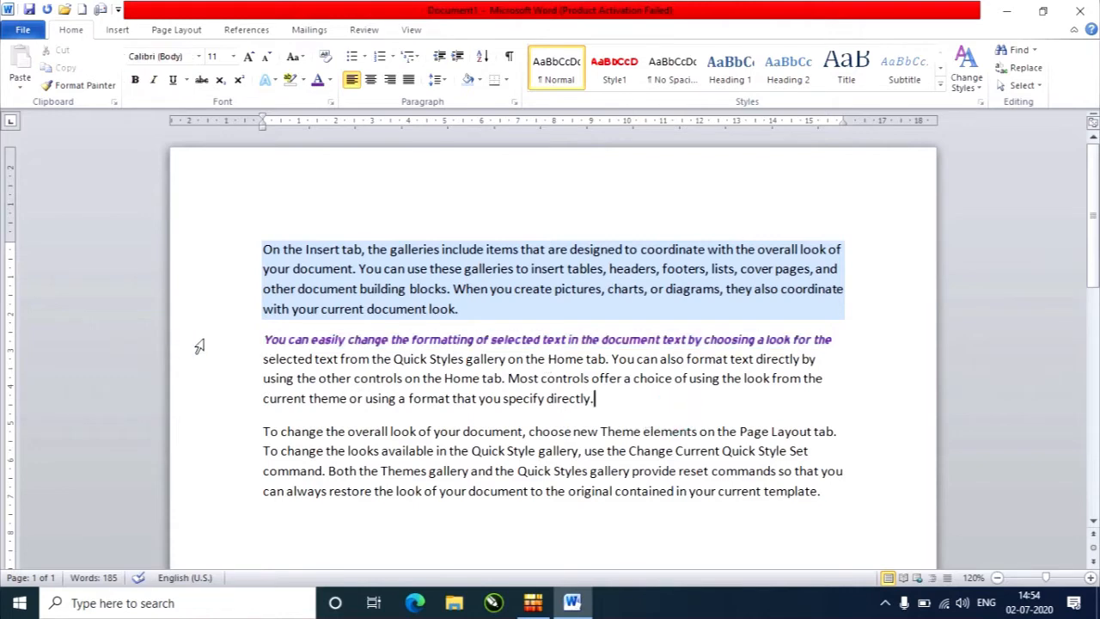
Save the purple line's formatting as a new quick style named Style2.
click(243, 343)
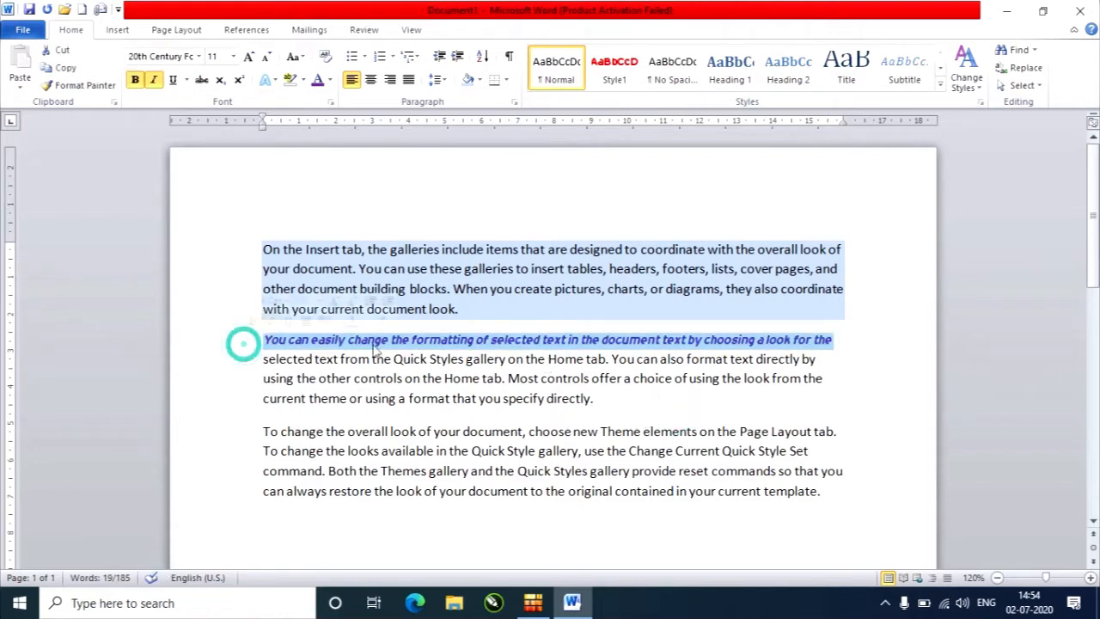
click(940, 88)
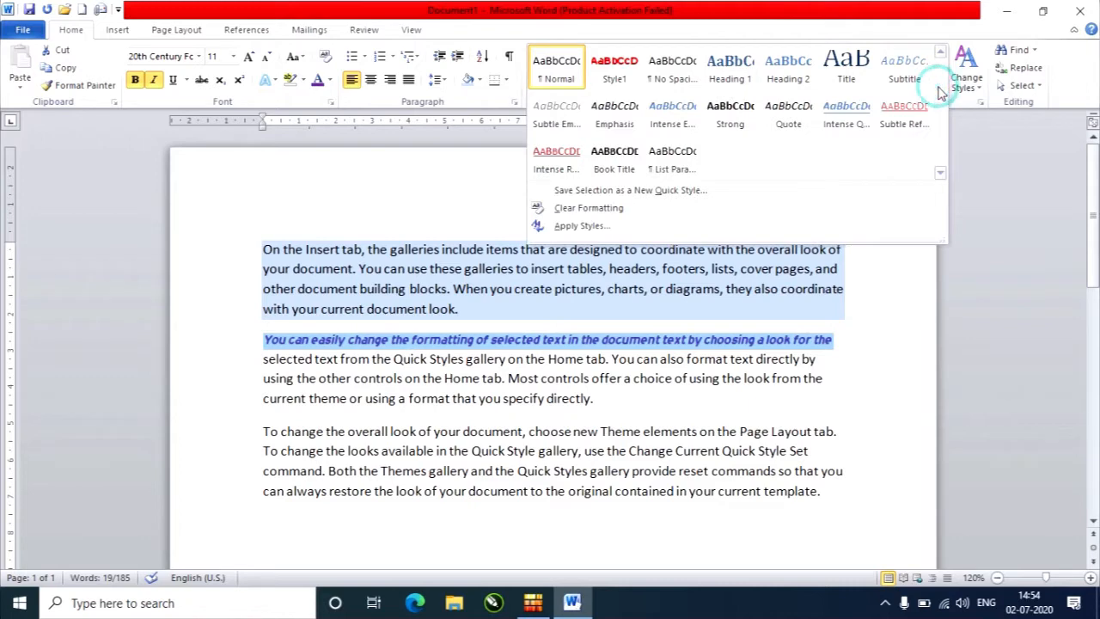
click(607, 191)
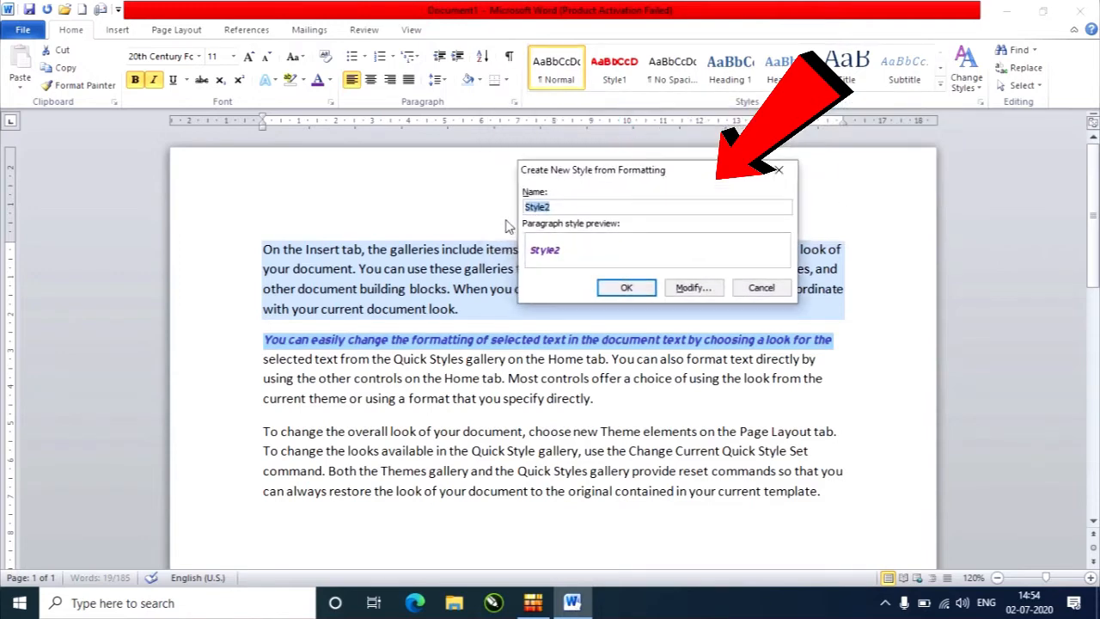
click(572, 207)
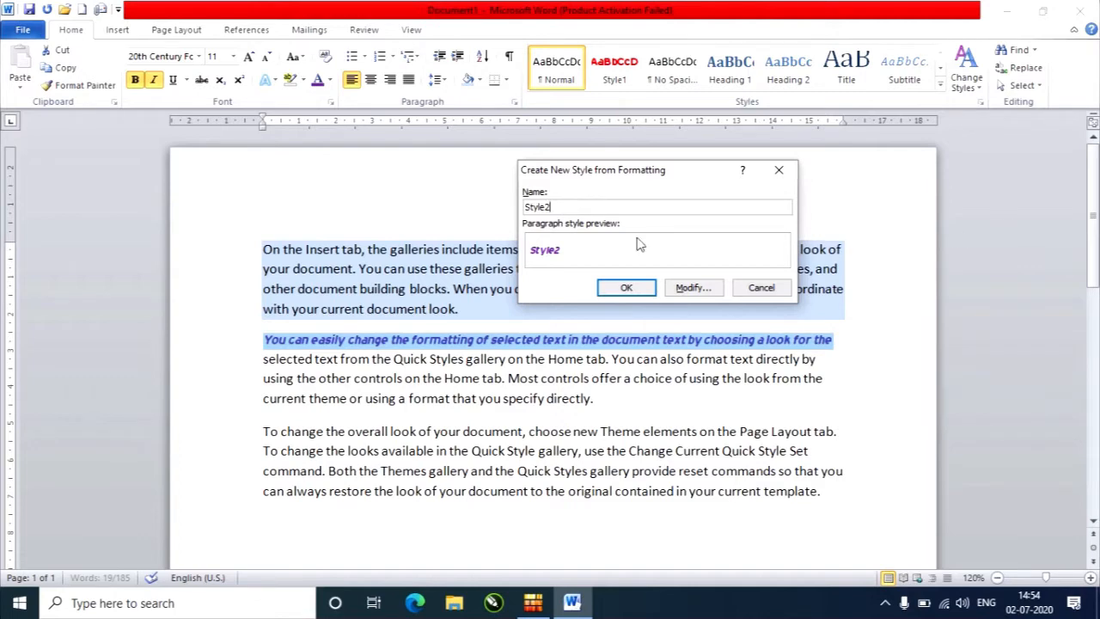
click(627, 288)
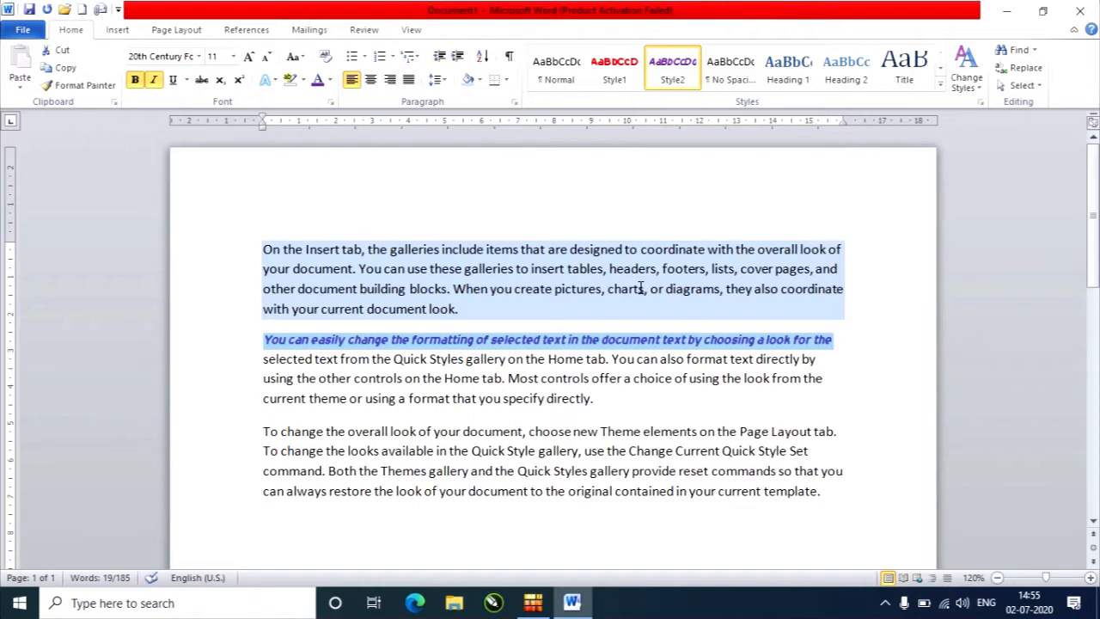
click(661, 418)
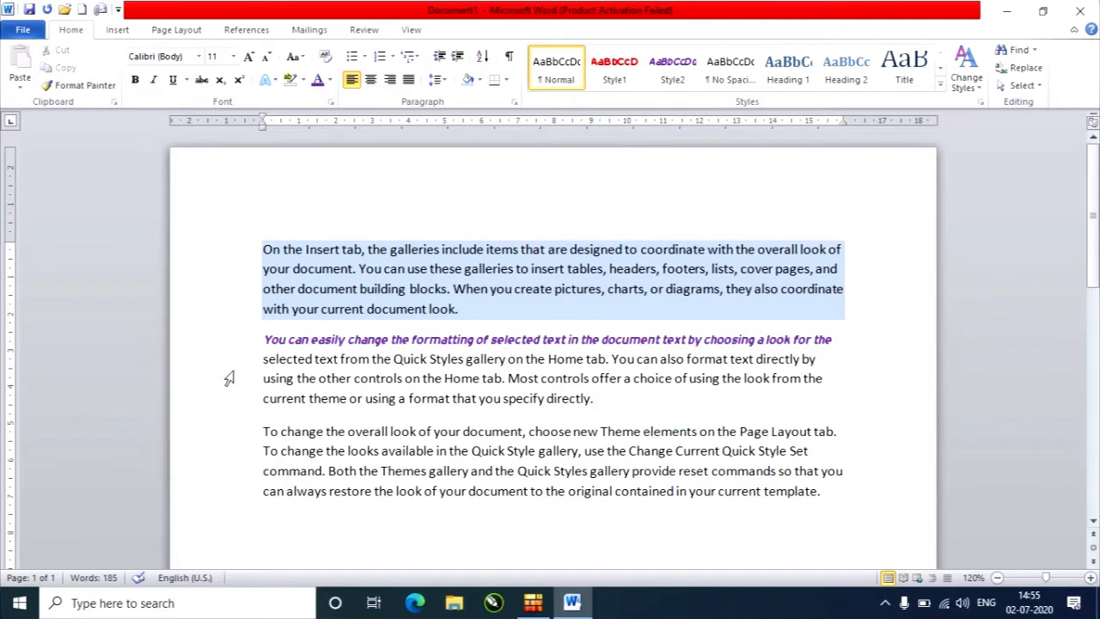
Apply the Style2 quick style to the remaining lines of the second paragraph and to the whole first paragraph.
click(253, 368)
drag(251, 378, 265, 392)
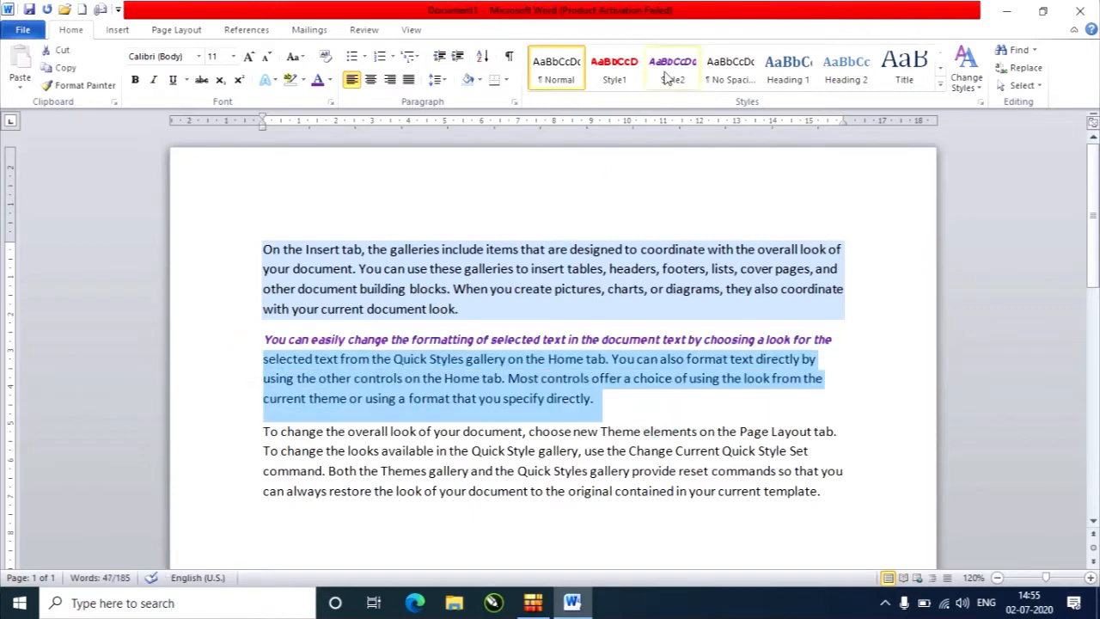
click(669, 76)
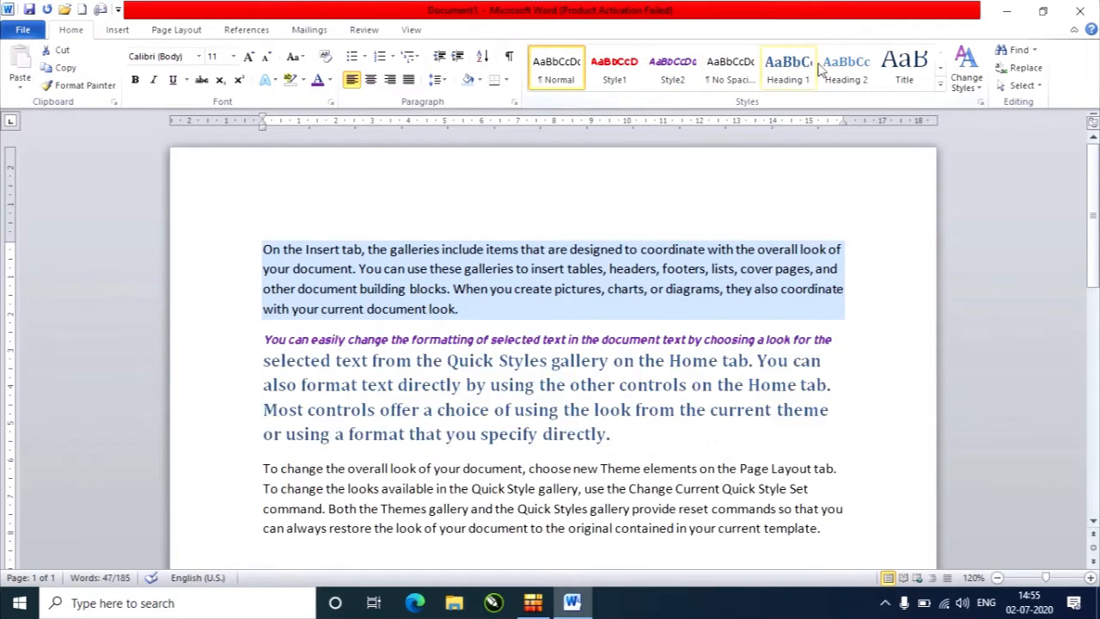
click(682, 68)
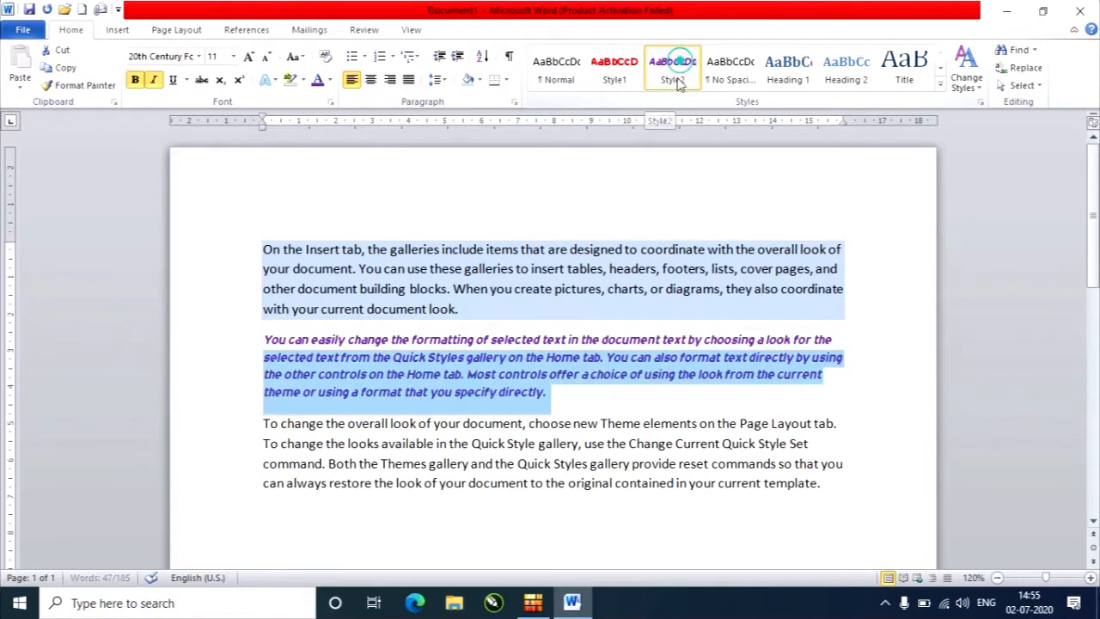
drag(264, 249, 512, 304)
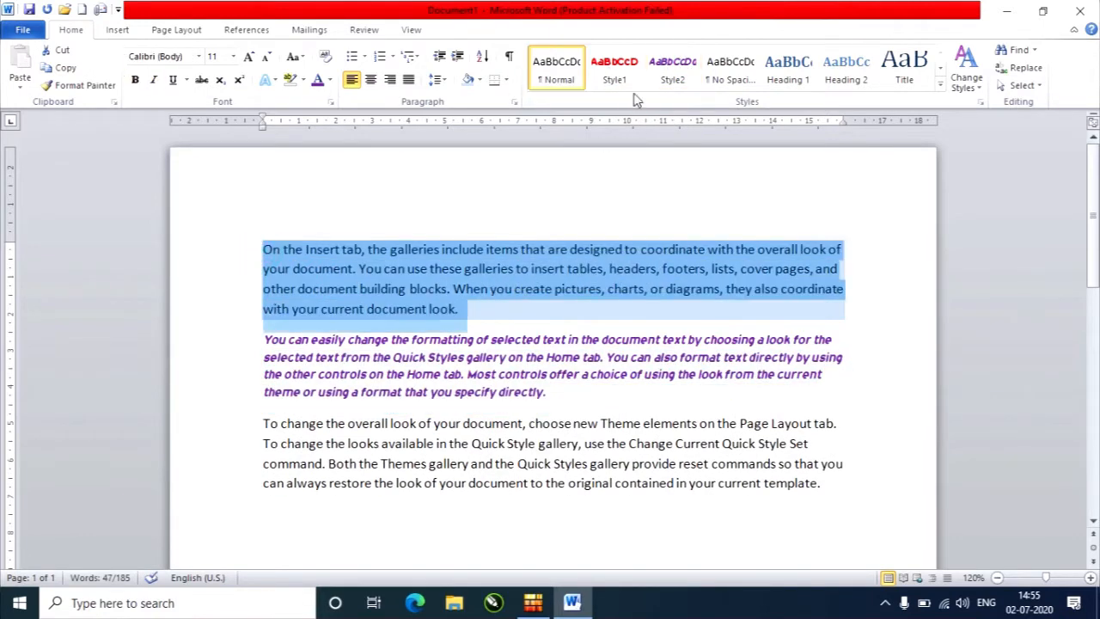
click(679, 63)
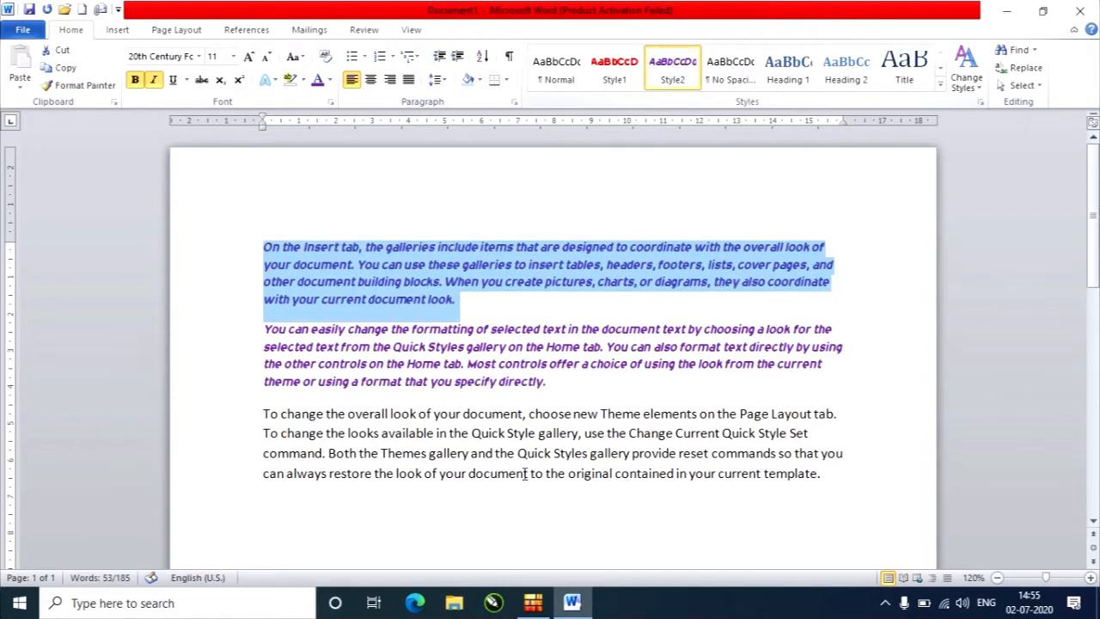
click(588, 399)
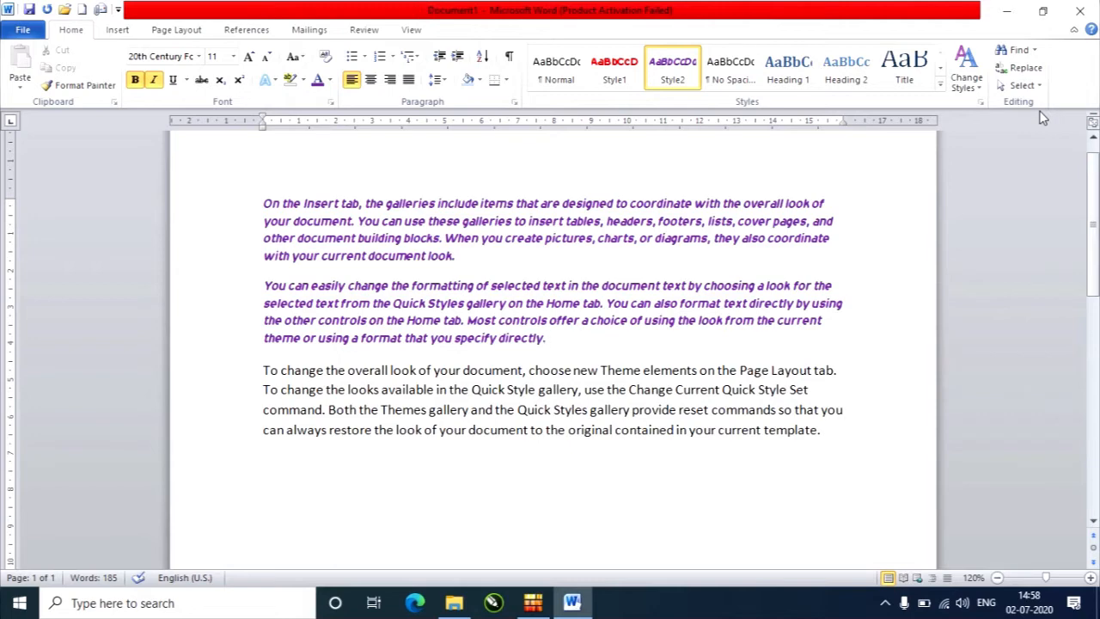
Open Find for the word "the" and browse the document by headings, by pages and by search results.
click(1016, 49)
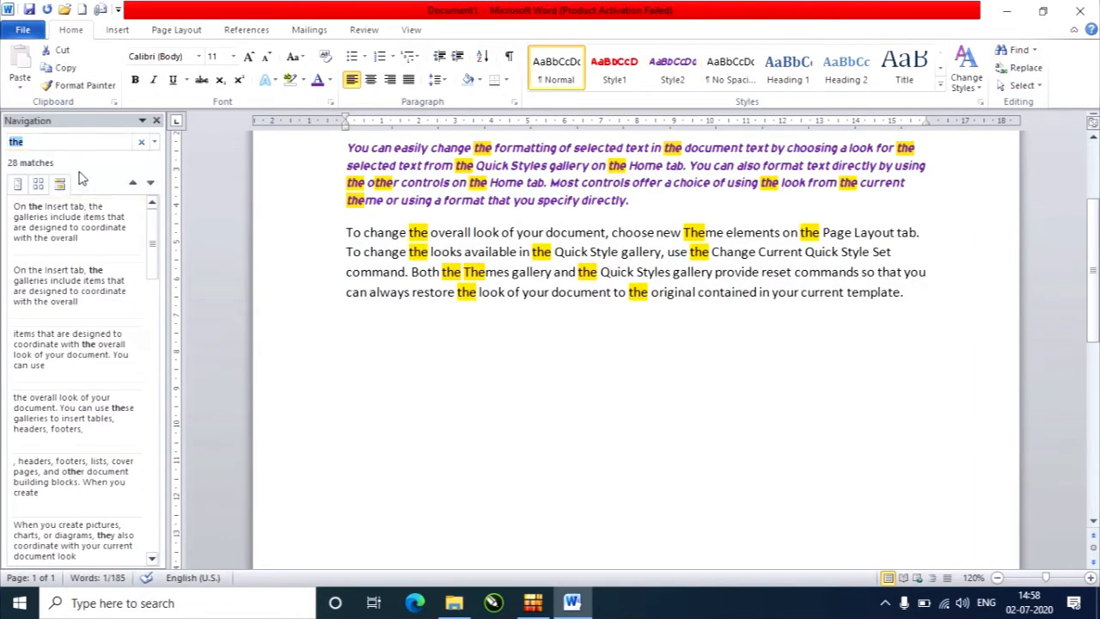
click(1094, 150)
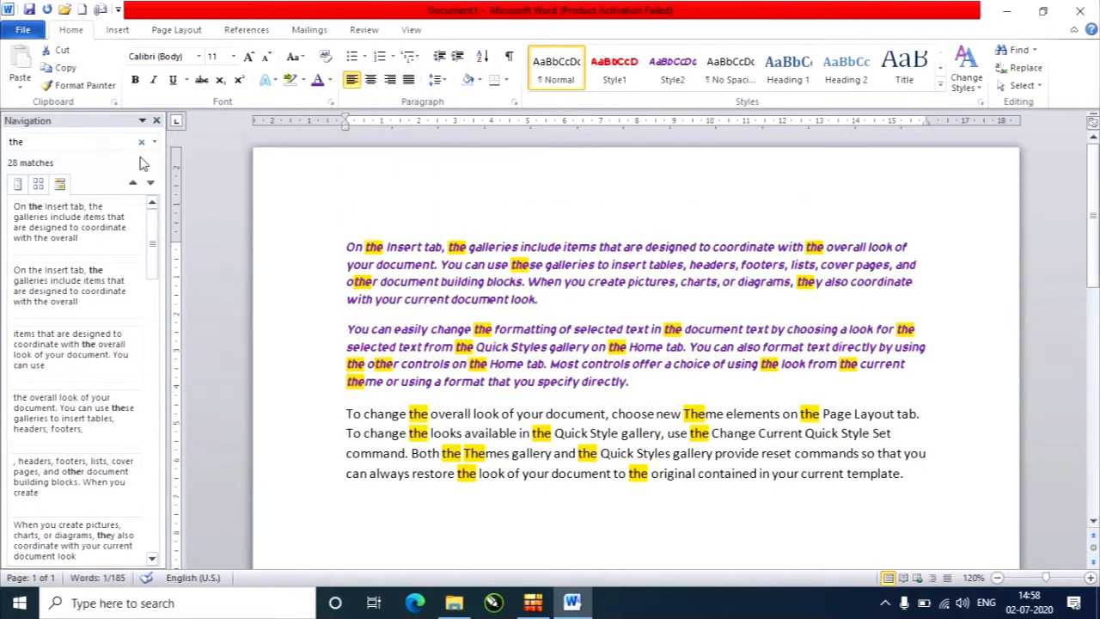
click(54, 141)
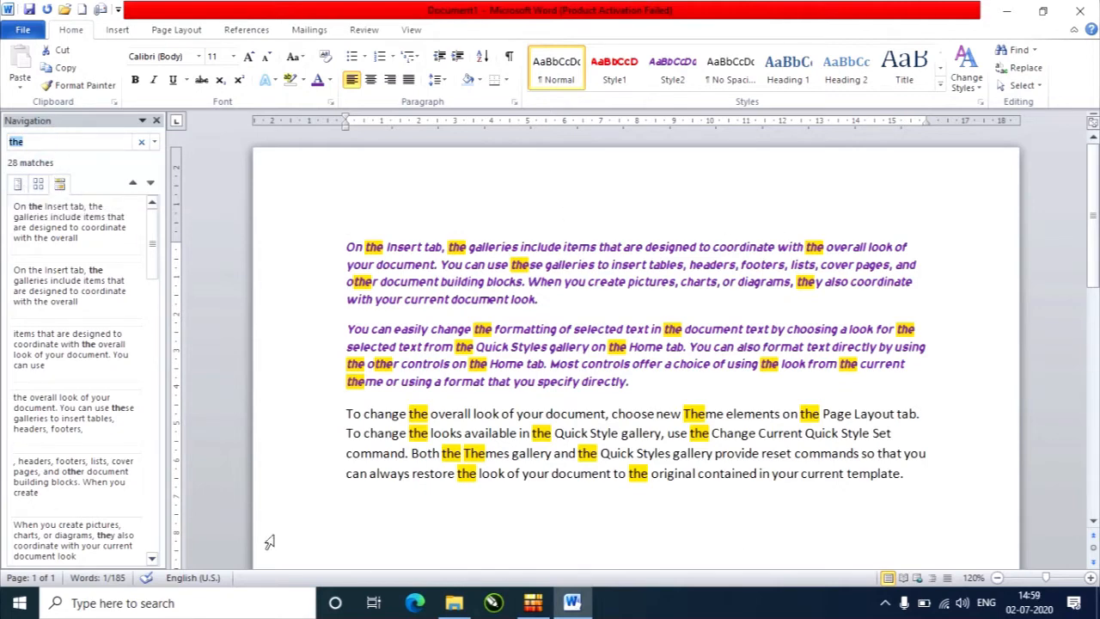
click(17, 187)
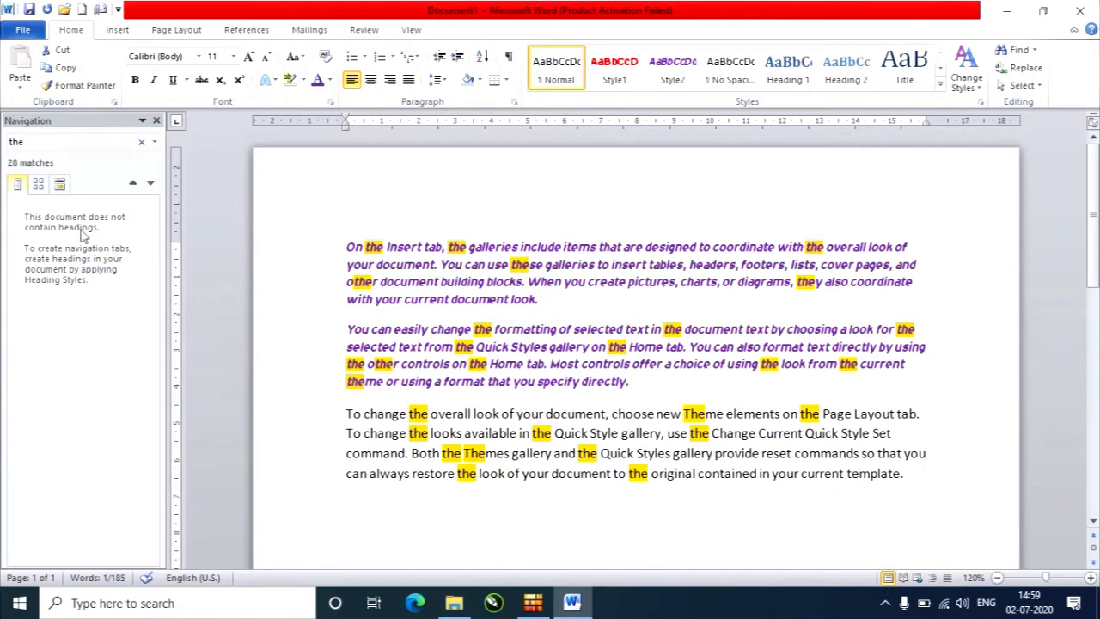
click(38, 187)
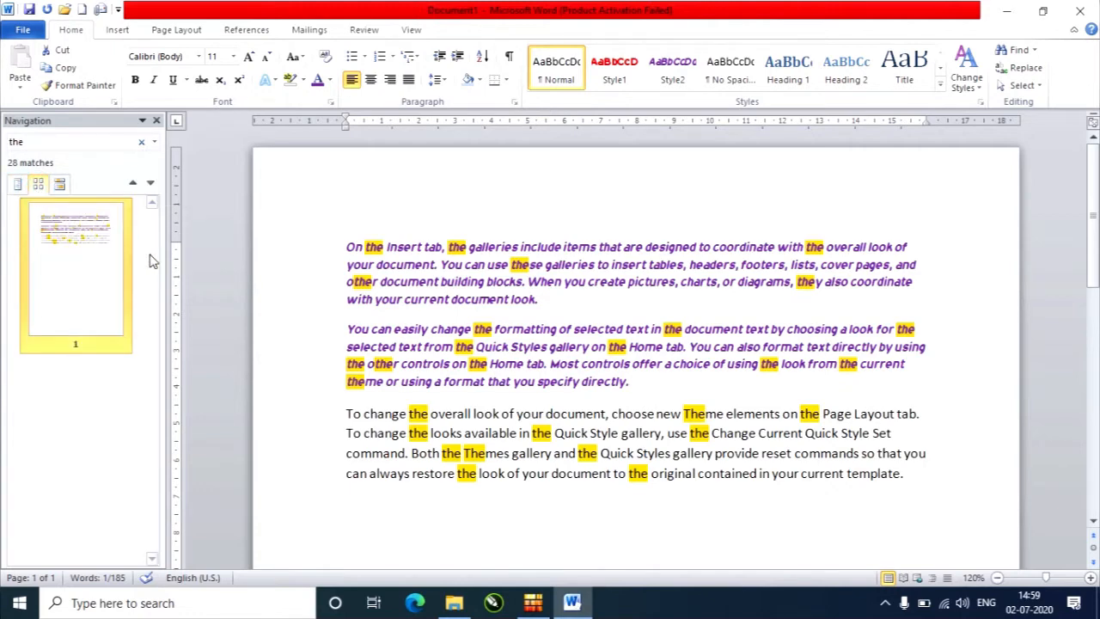
click(59, 184)
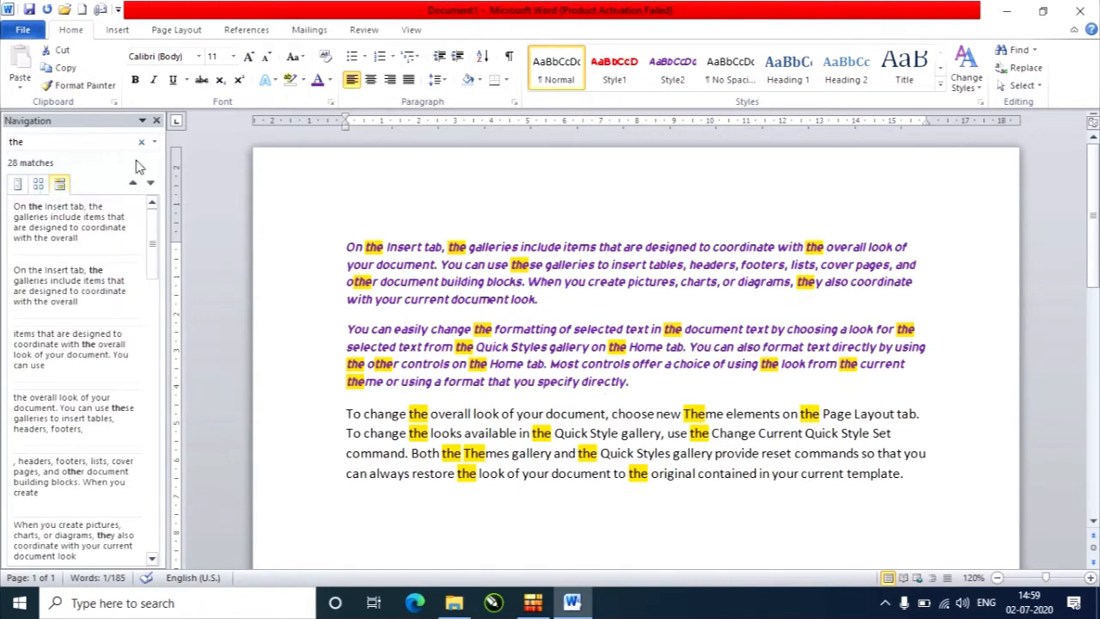
Search the document for "item" and close the search pane.
click(84, 142)
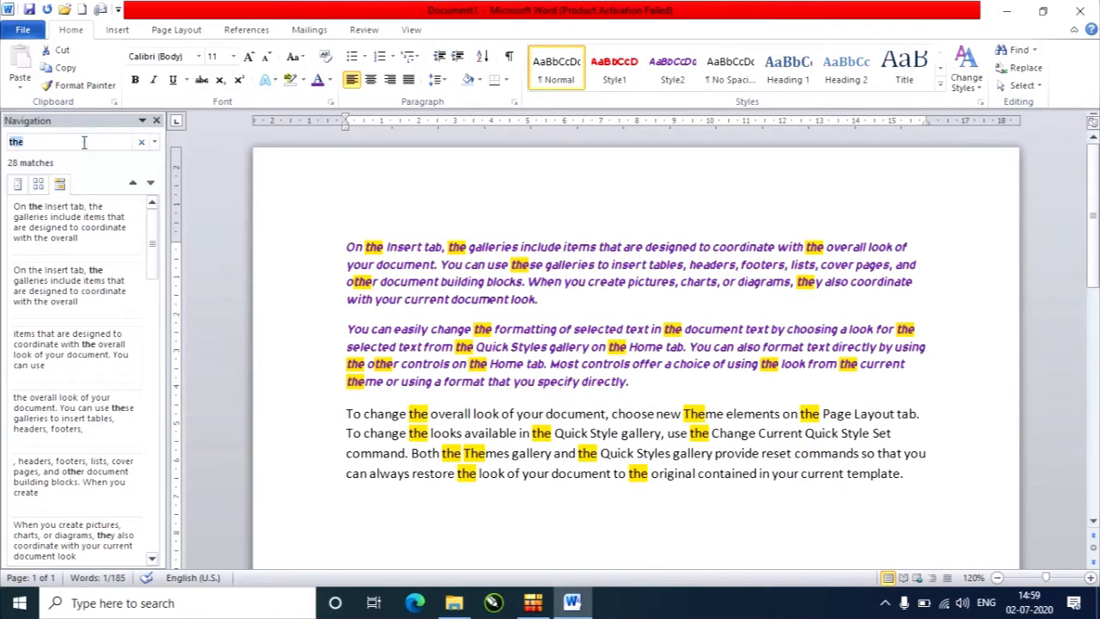
text(item)
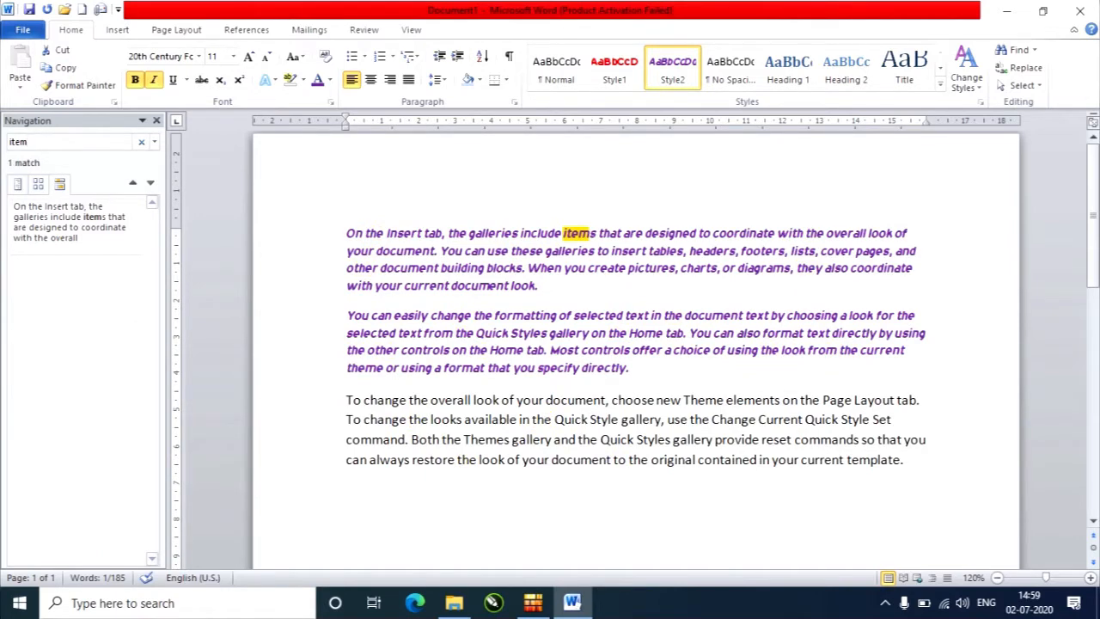
click(156, 120)
Use Advanced Find to step through the matches of "the" starting from the beginning of the first paragraph.
click(1035, 50)
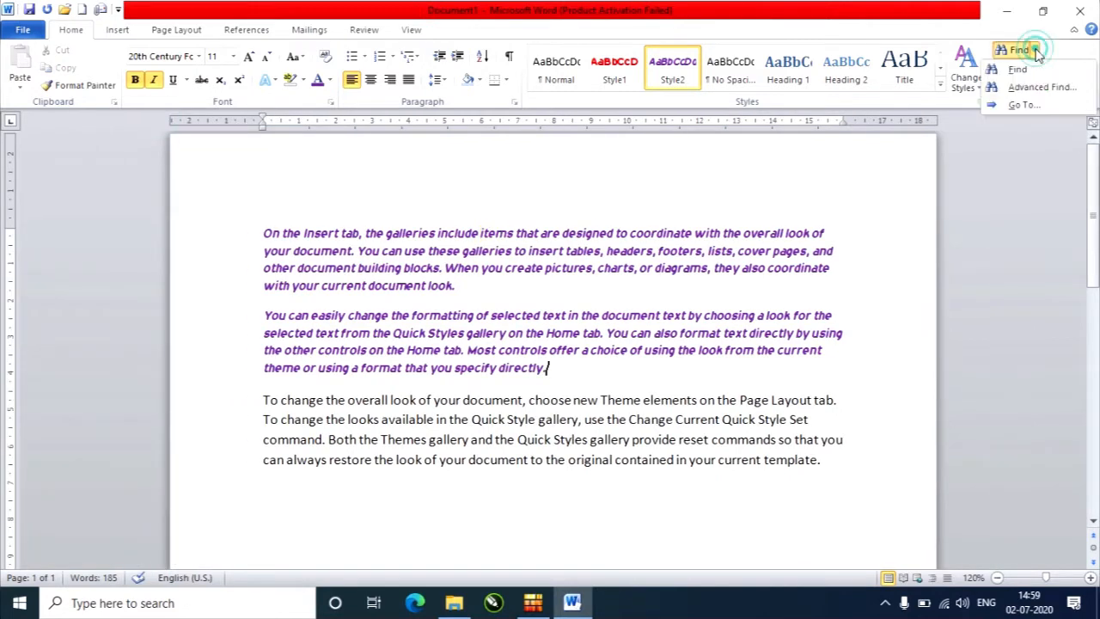
click(1041, 87)
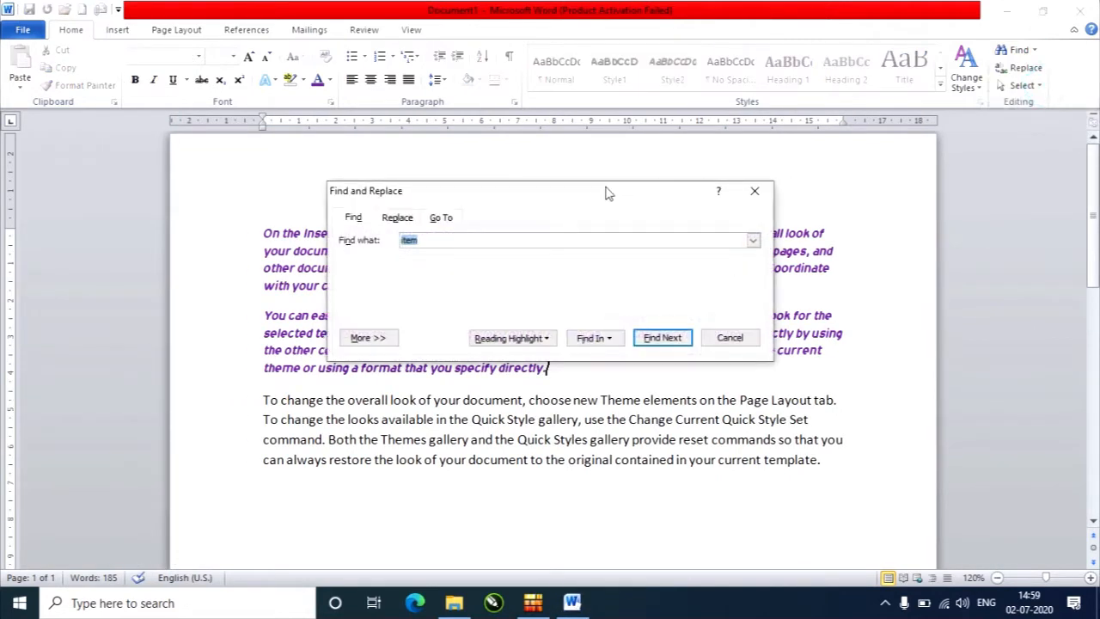
drag(605, 192, 814, 251)
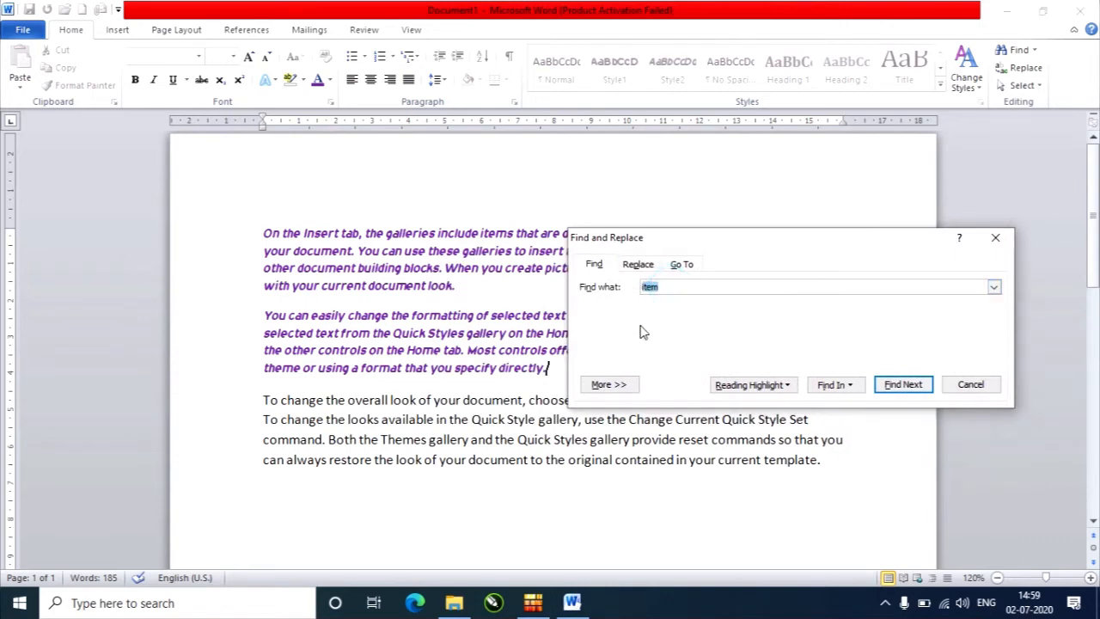
text(th)
drag(799, 240, 853, 102)
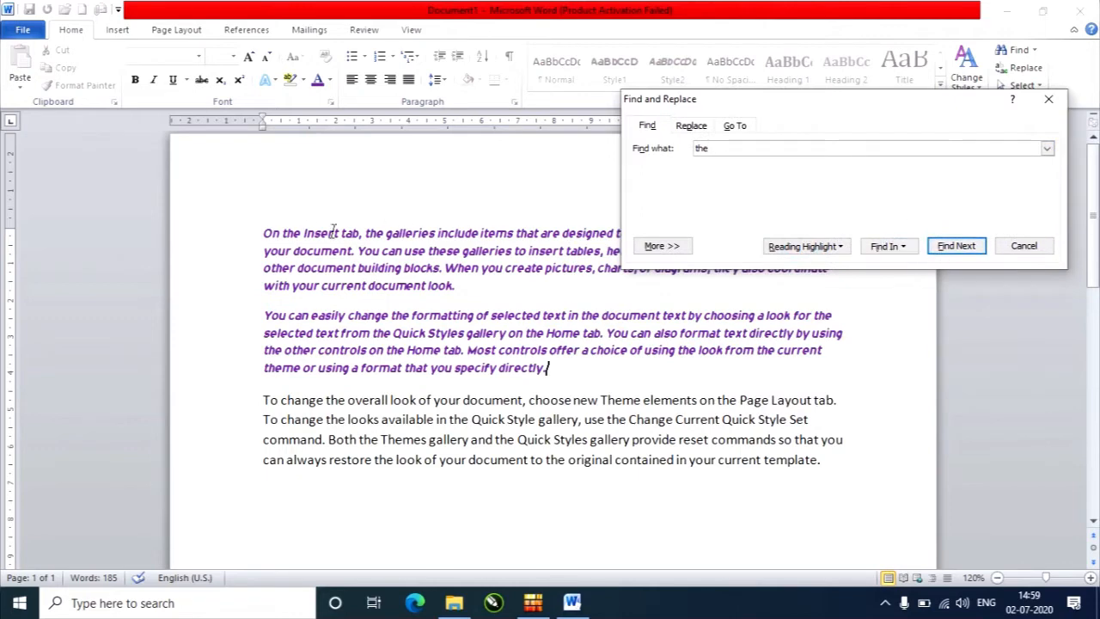
click(268, 229)
click(271, 232)
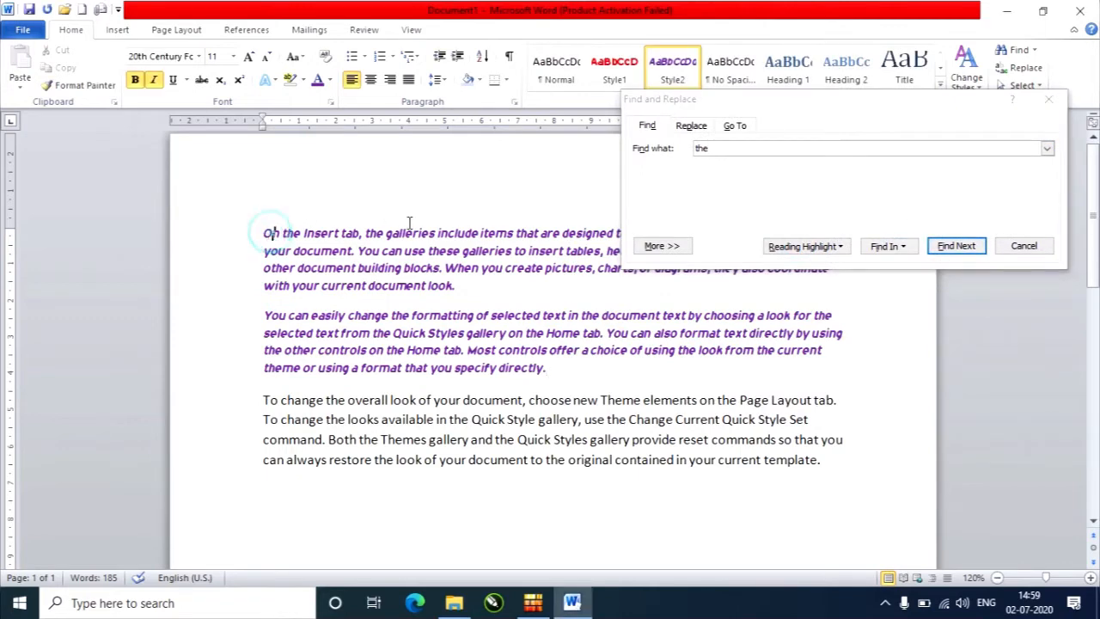
click(967, 246)
click(967, 246)
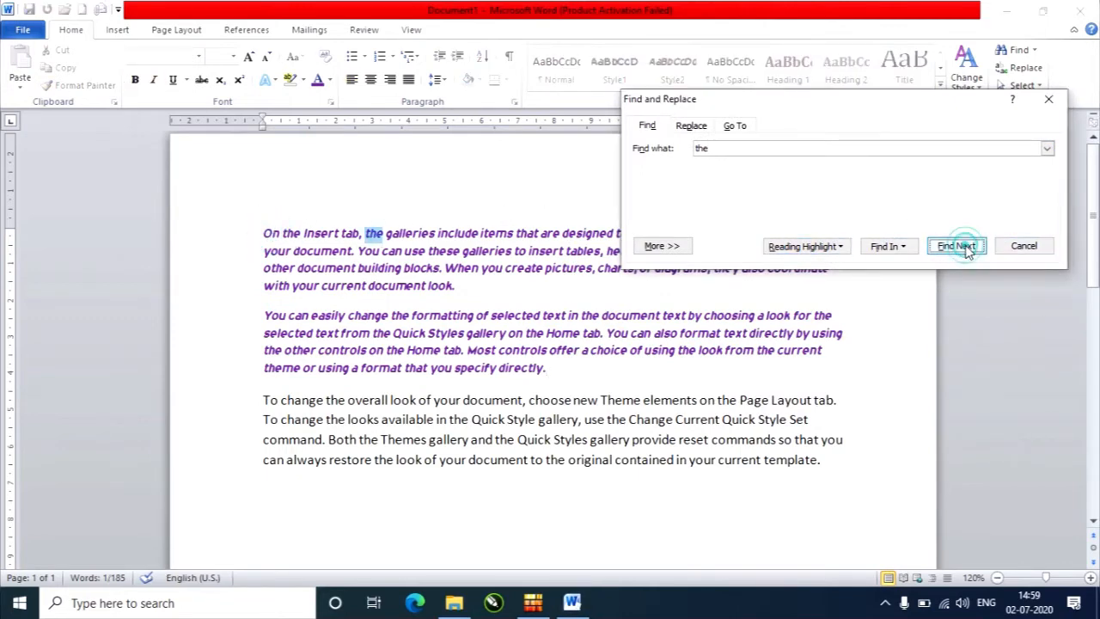
click(966, 246)
click(961, 215)
click(960, 214)
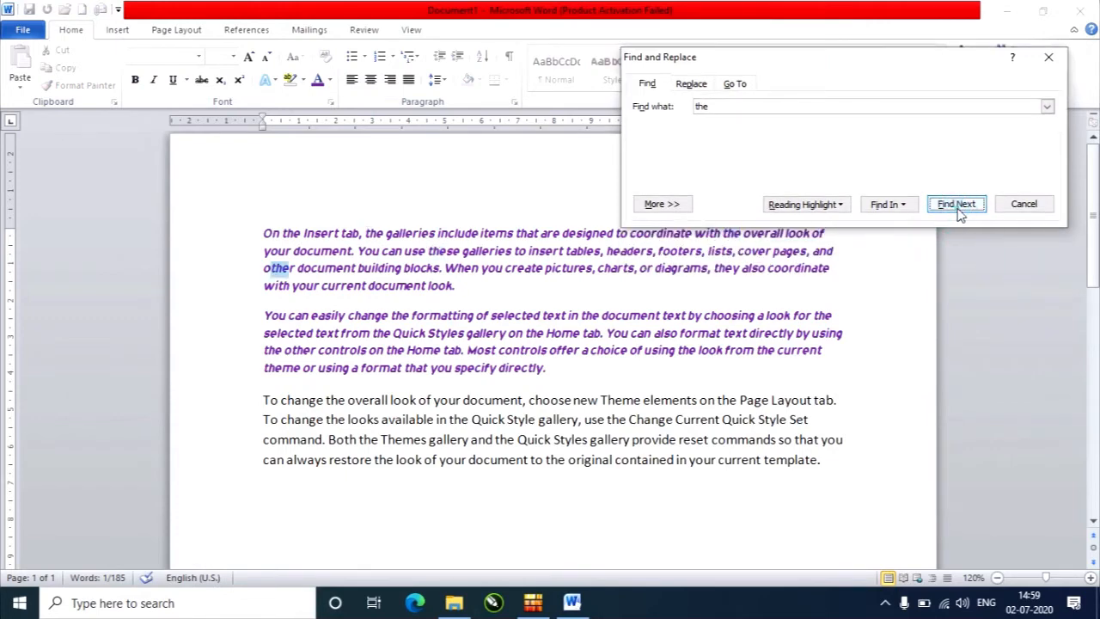
Expand the advanced search options and restrict the search for "the" to whole words only.
click(667, 206)
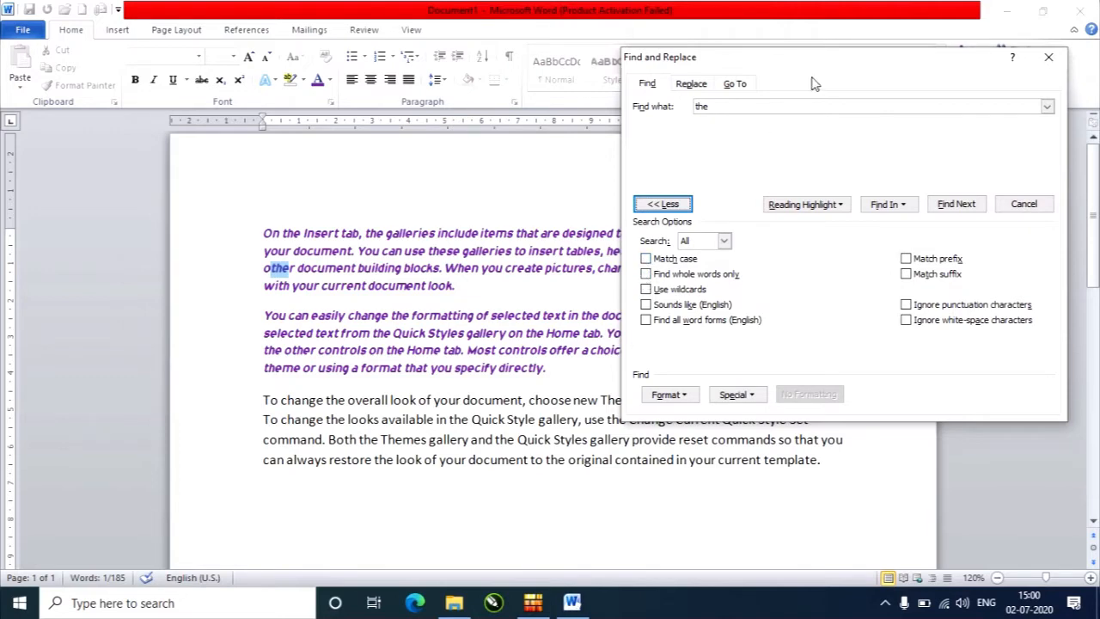
mouse_move(833, 64)
mouse_down()
mouse_move(889, 164)
mouse_move(841, 79)
mouse_up()
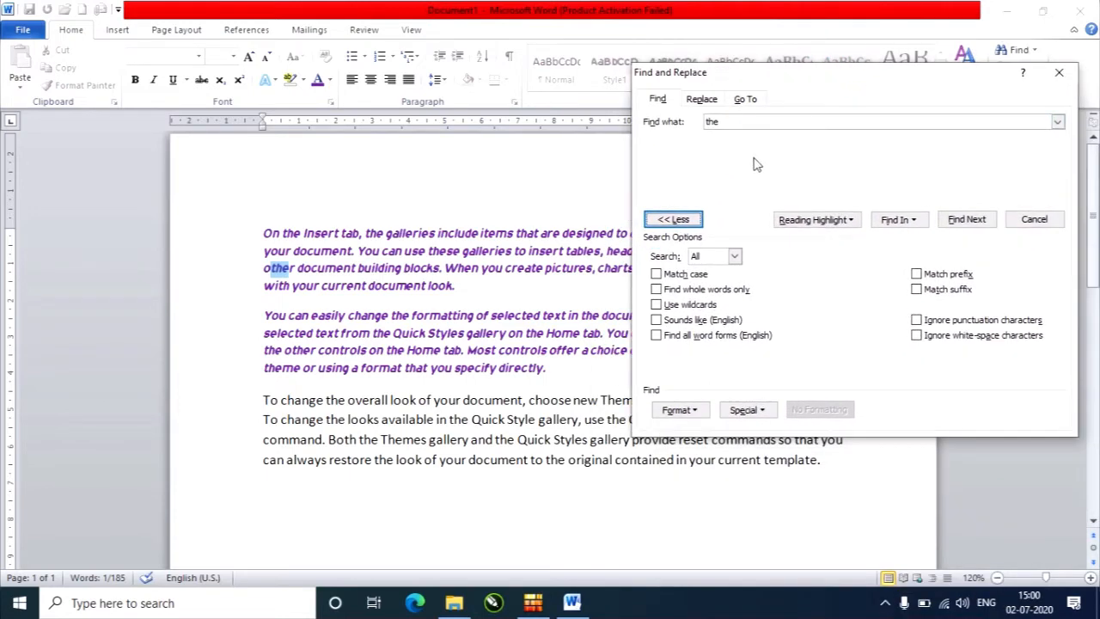
click(756, 120)
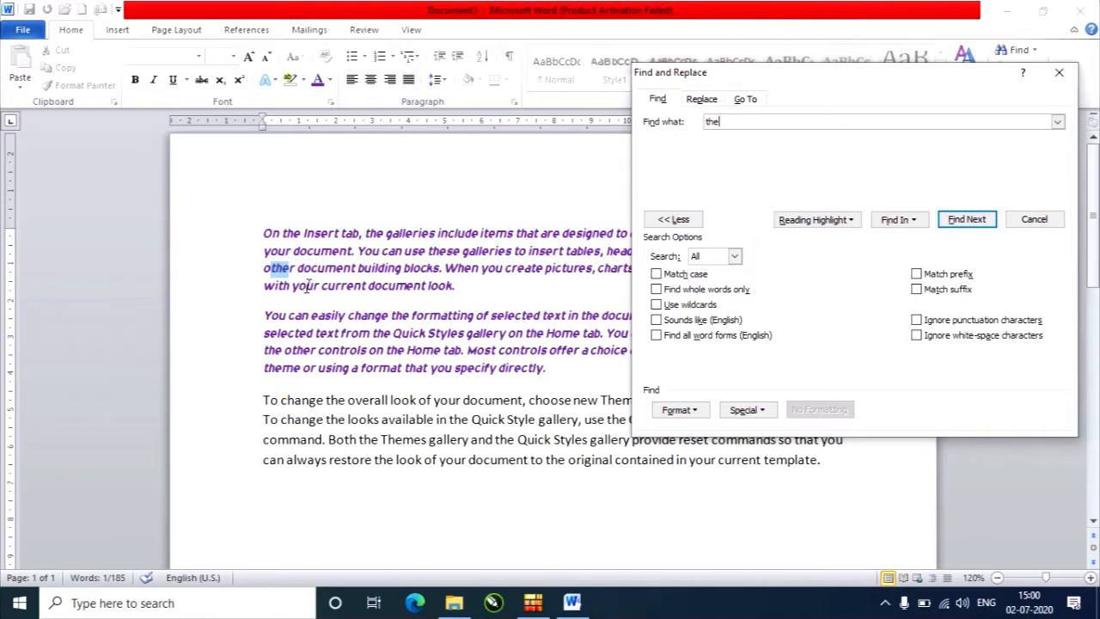
click(656, 290)
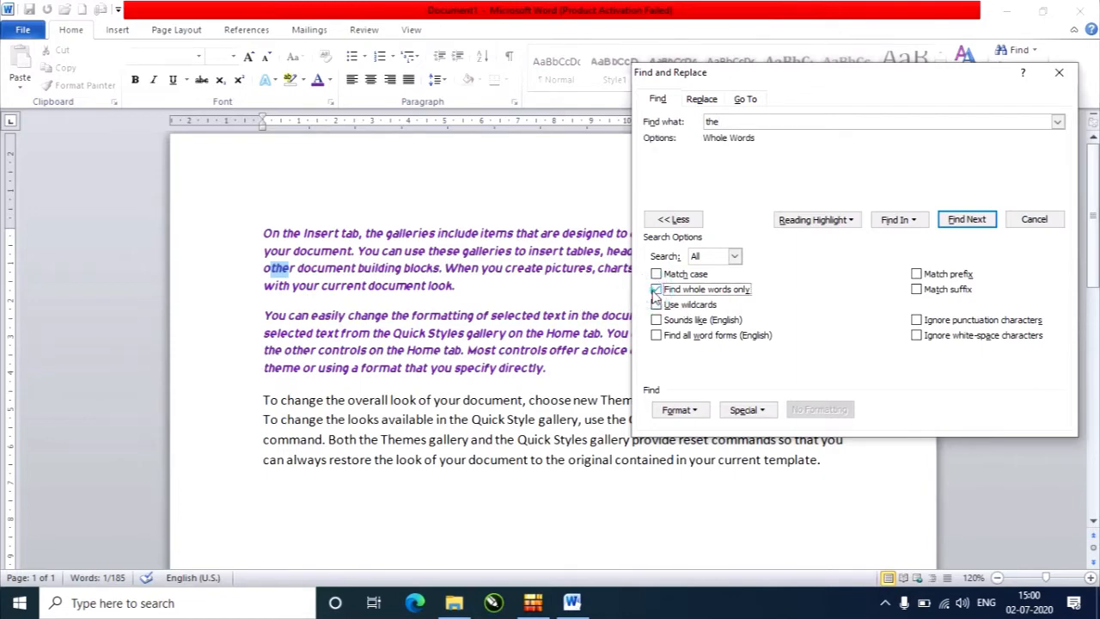
Step through all remaining whole-word matches of "the" until the search finishes, and dismiss the notice.
click(968, 221)
click(968, 221)
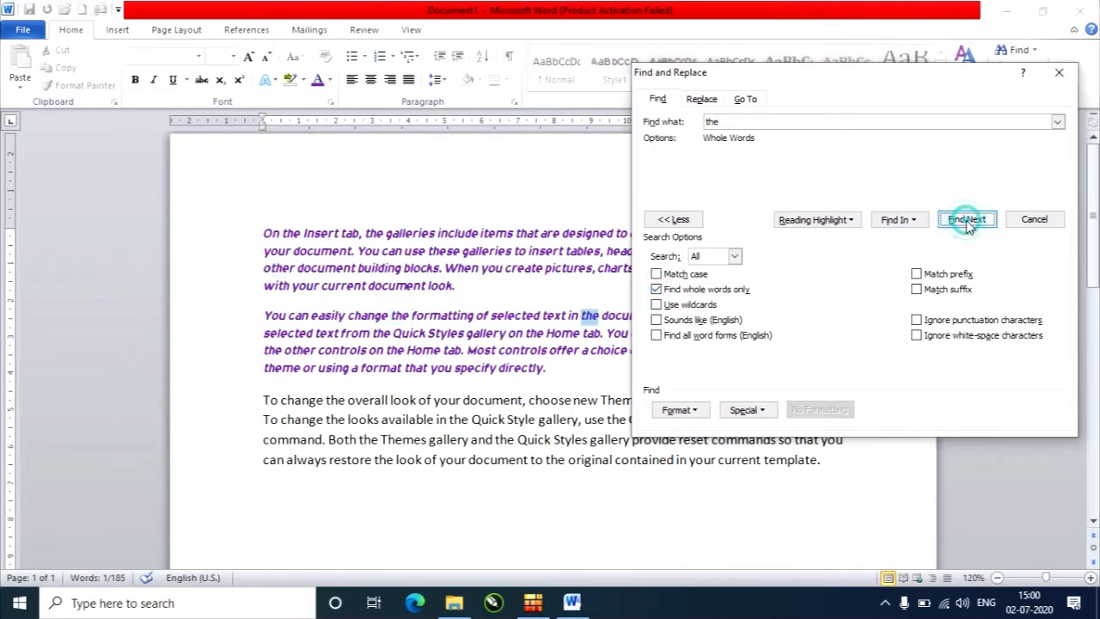
click(968, 221)
click(963, 385)
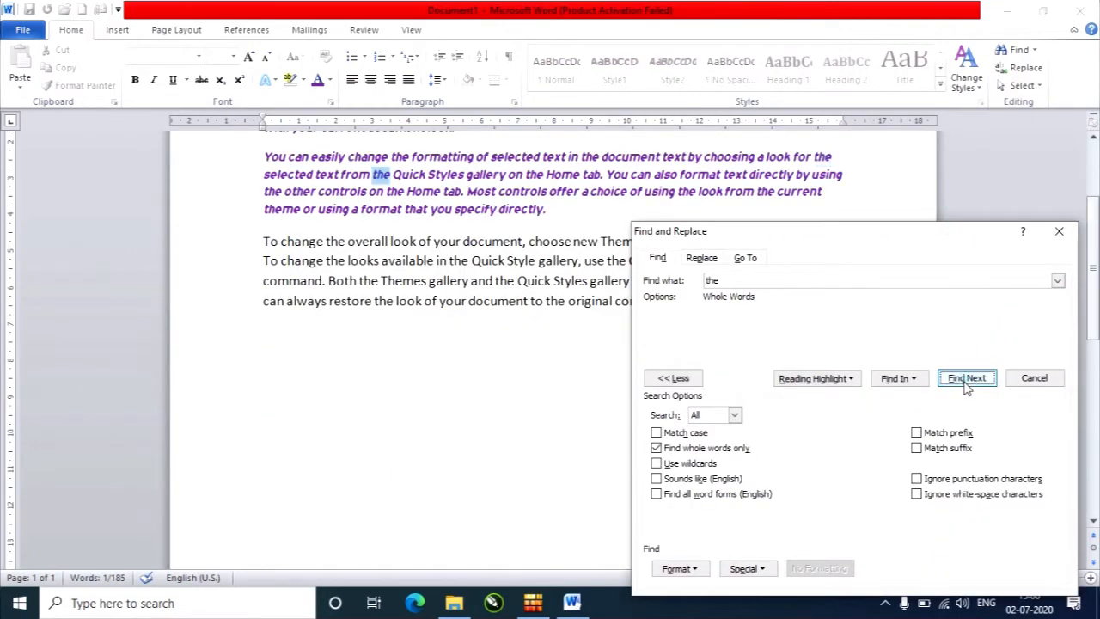
click(963, 384)
click(965, 384)
click(964, 384)
click(966, 385)
click(966, 385)
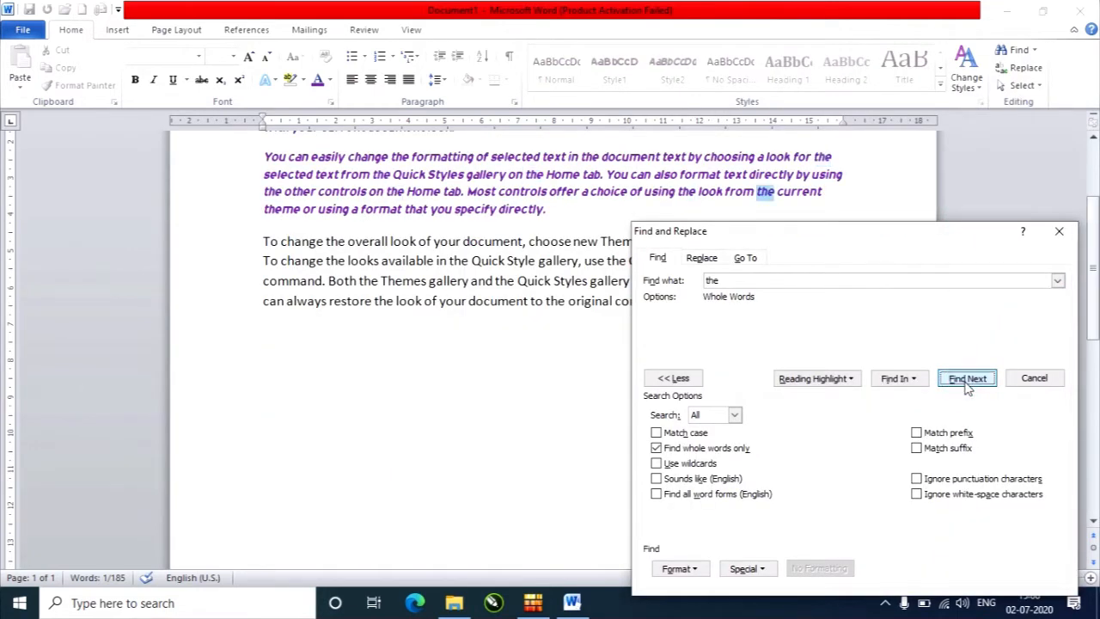
click(966, 385)
click(966, 385)
click(966, 385)
click(967, 386)
click(967, 386)
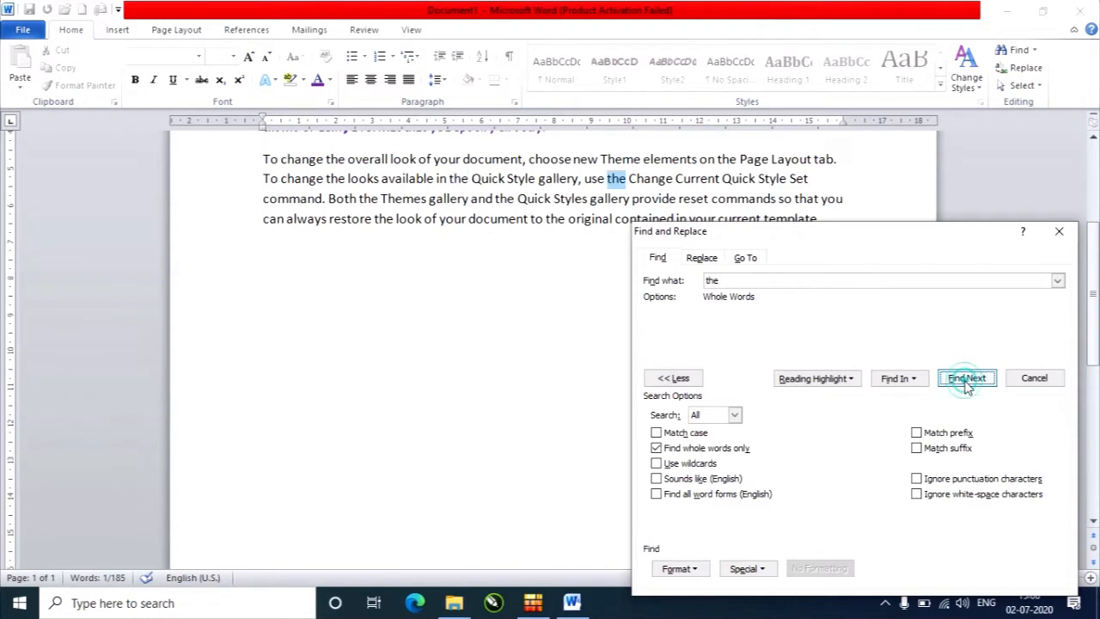
click(967, 386)
click(967, 386)
click(967, 386)
click(968, 387)
click(968, 387)
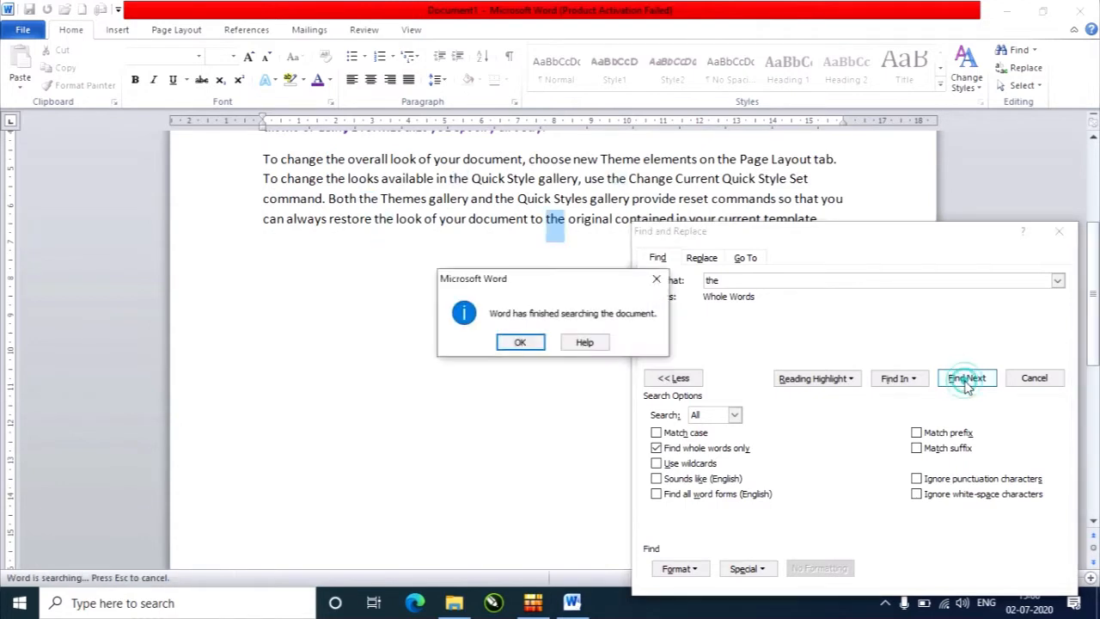
click(519, 342)
Run the whole-word search for "the" again from the first paragraph through to the second paragraph's first line.
click(968, 386)
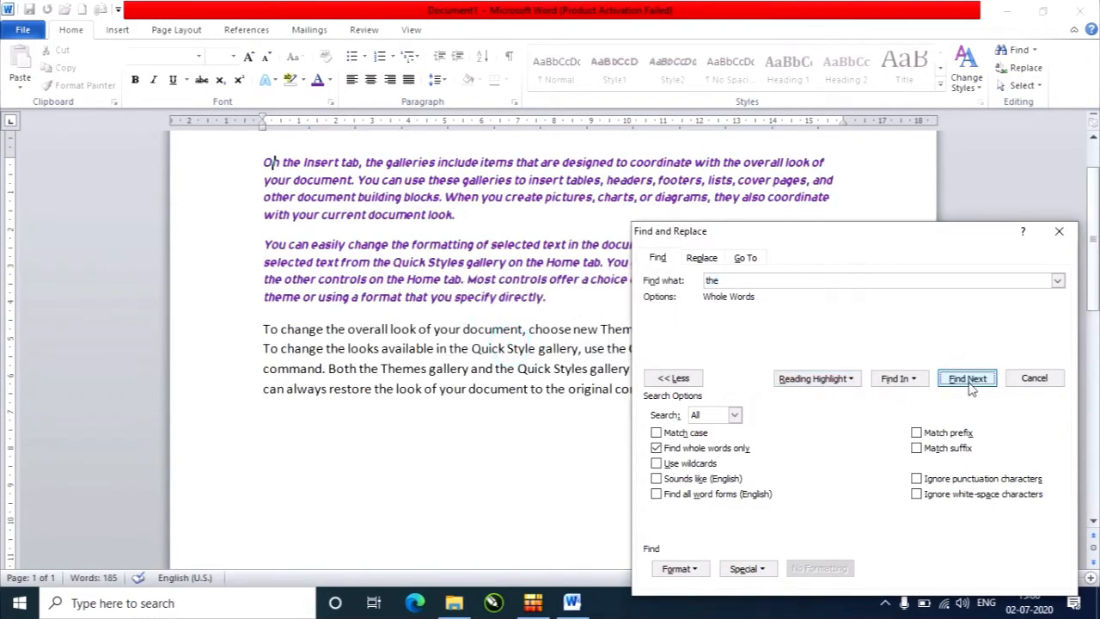
click(968, 386)
click(968, 385)
click(968, 386)
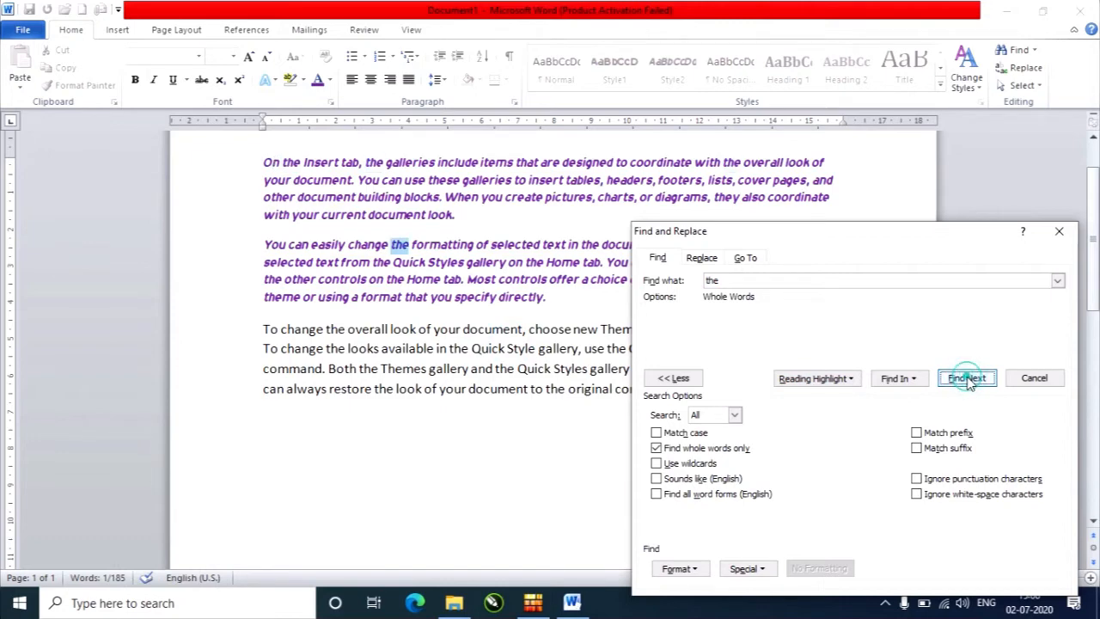
click(968, 385)
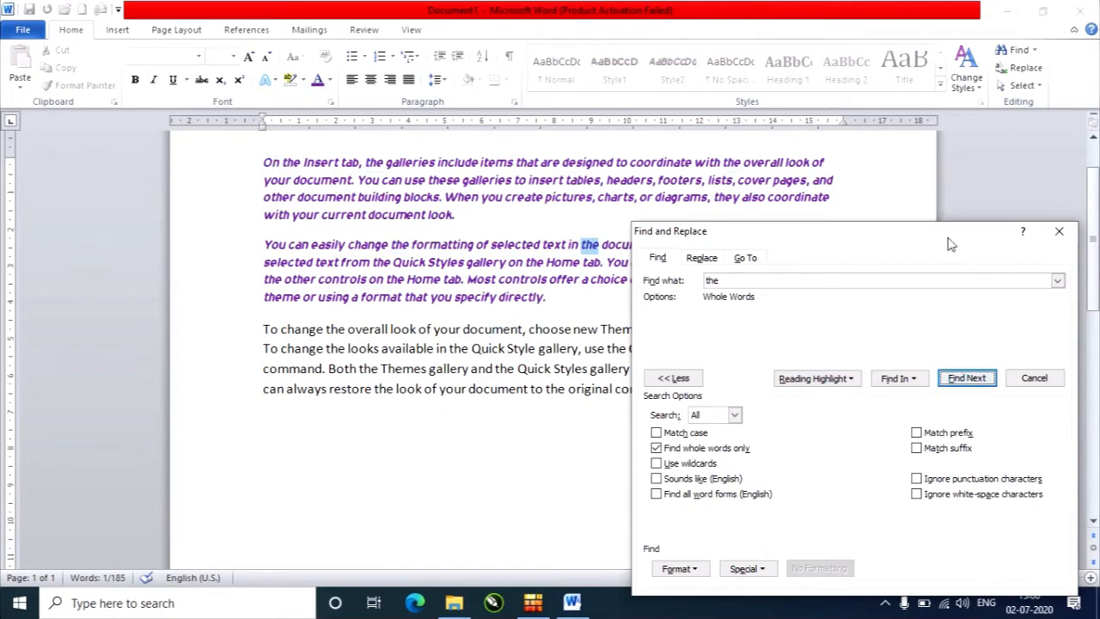
Add case matching to the whole-word search for "the".
drag(949, 237, 913, 104)
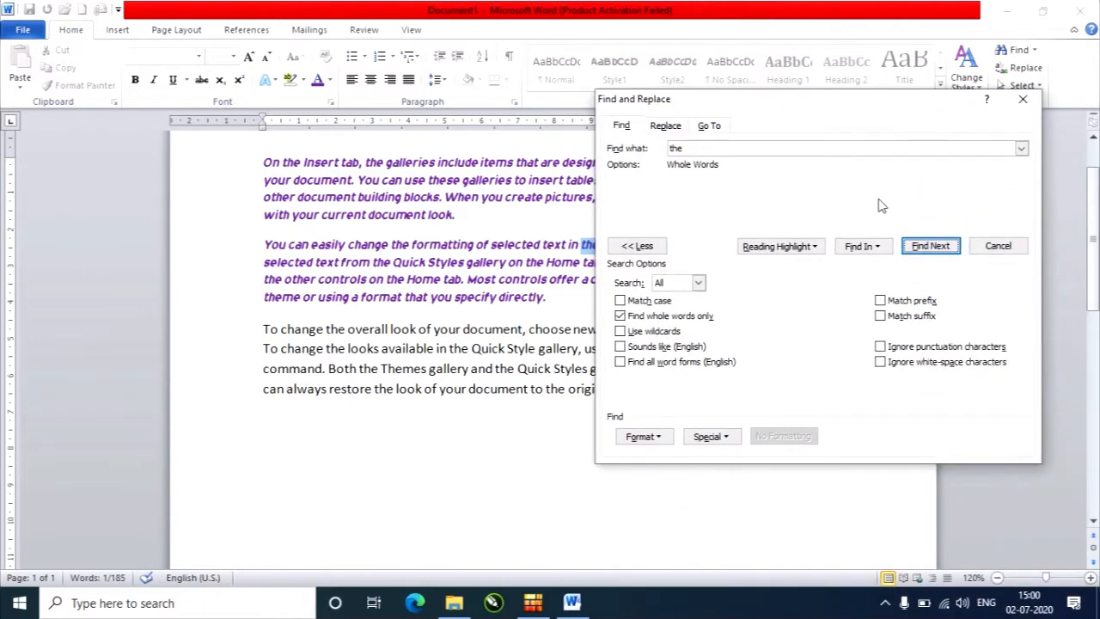
click(647, 303)
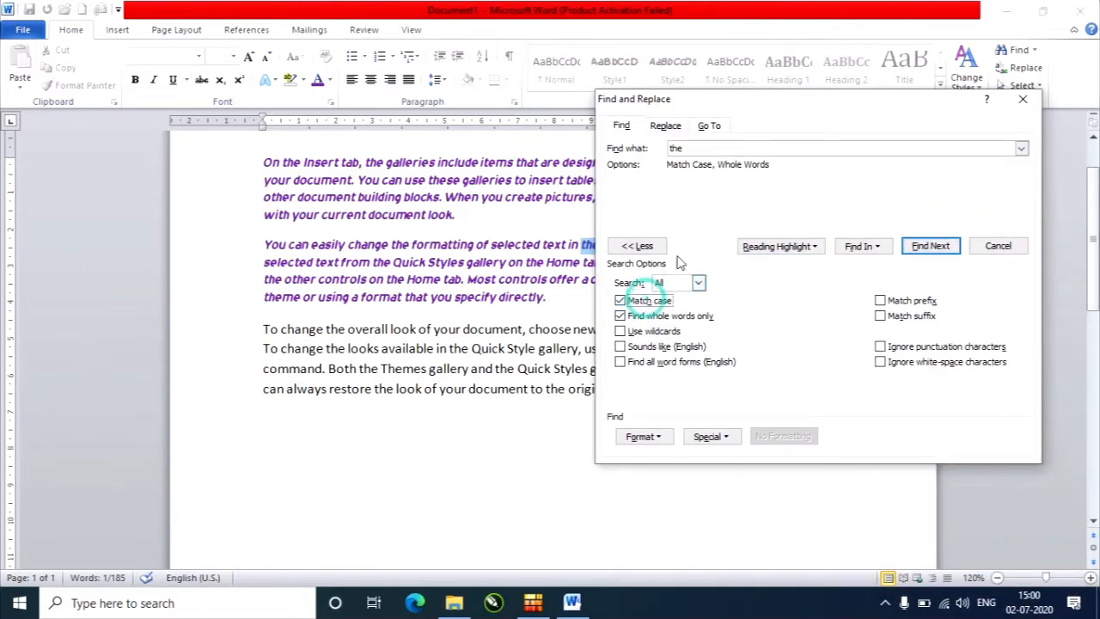
click(697, 150)
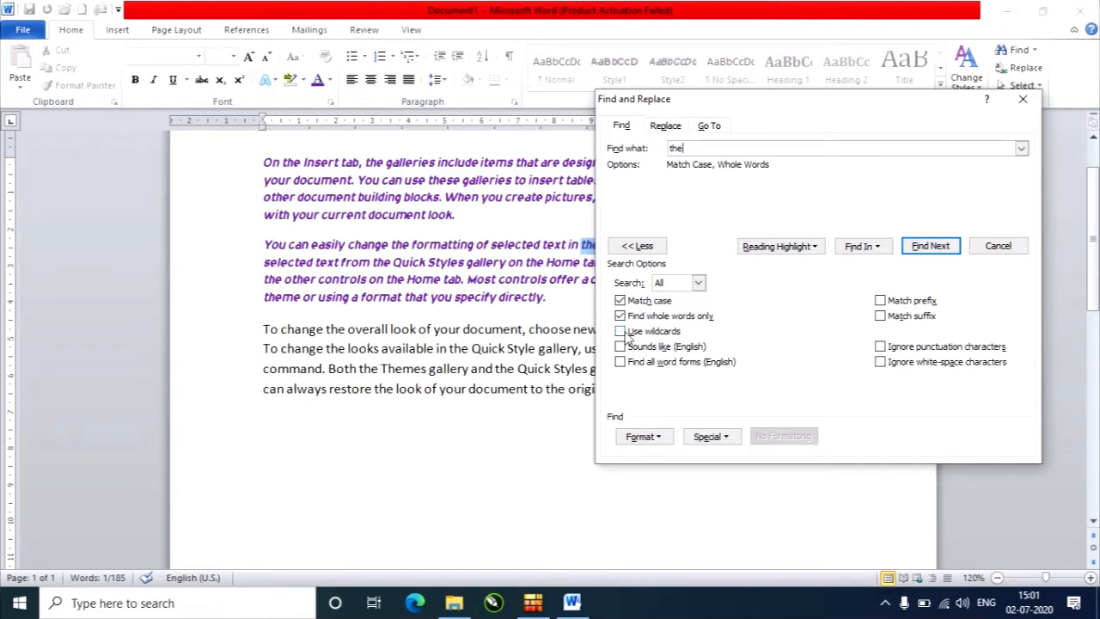
Collapse the advanced search options and find all matches of "the" in the current selection and in the main document.
click(862, 247)
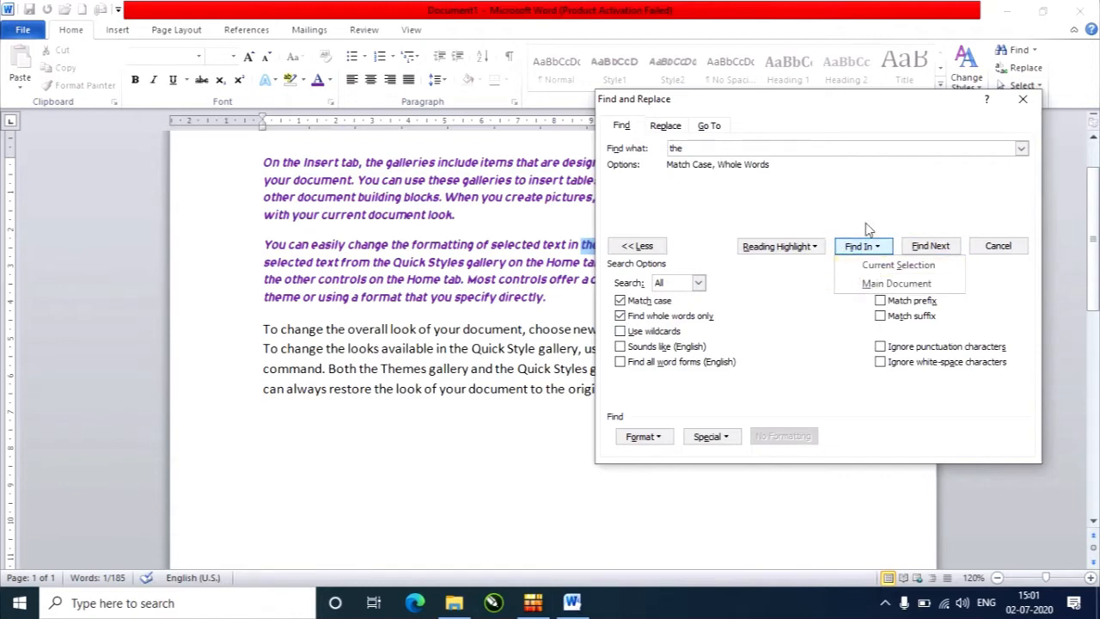
click(870, 272)
click(637, 246)
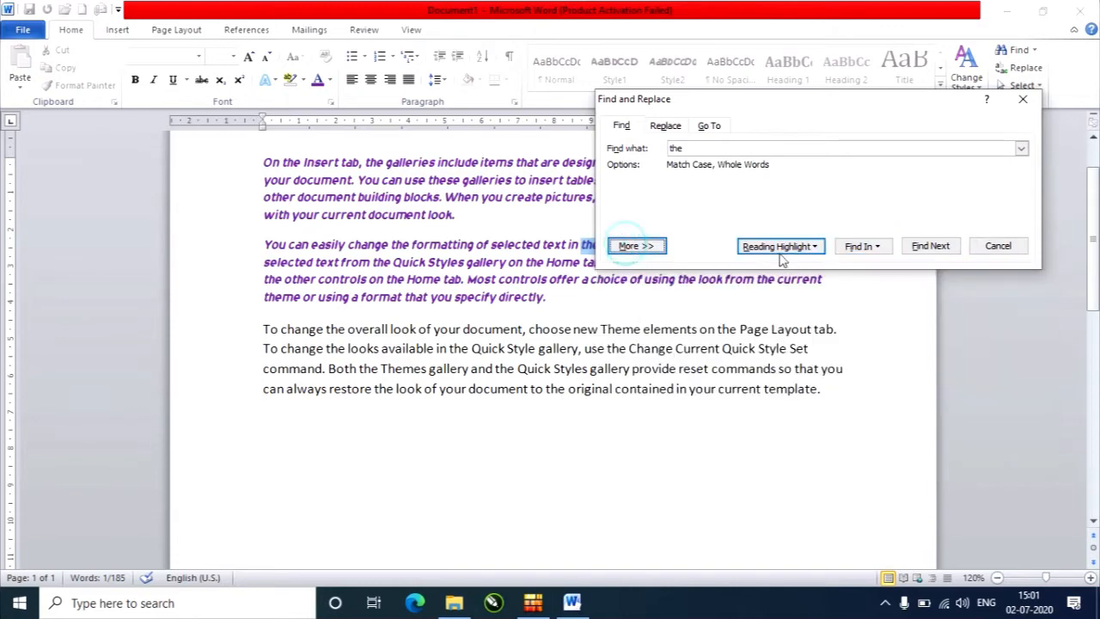
click(858, 246)
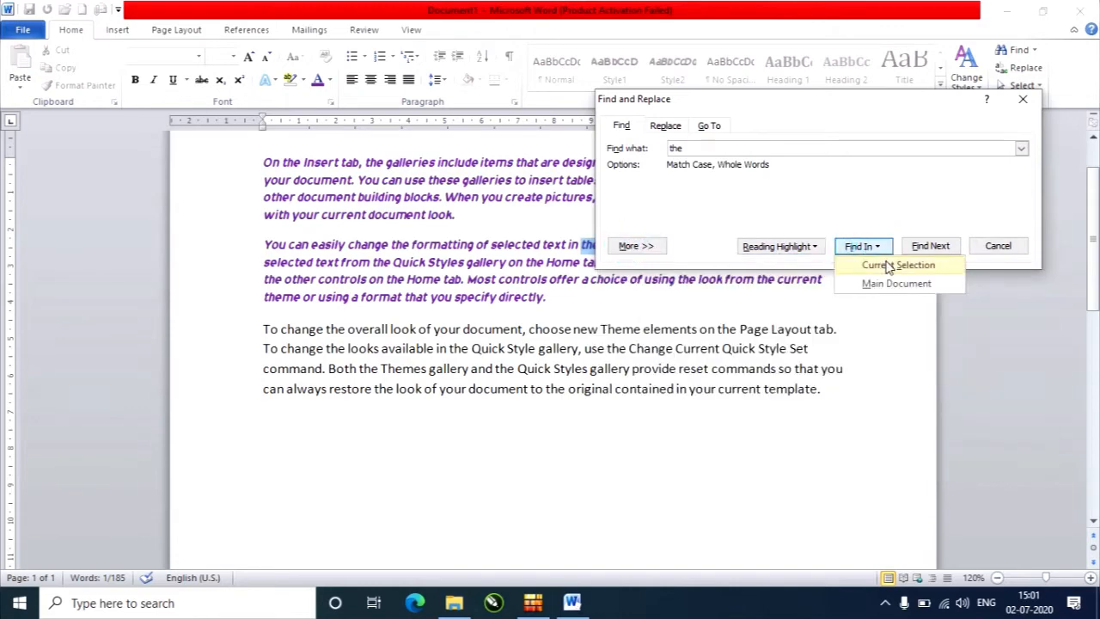
click(888, 267)
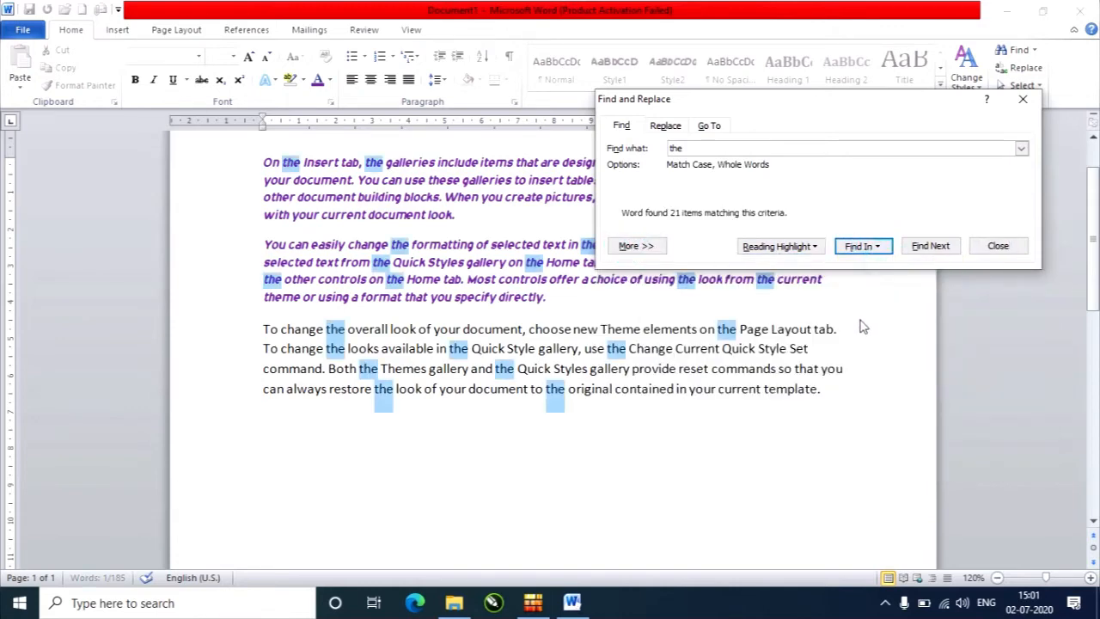
click(854, 251)
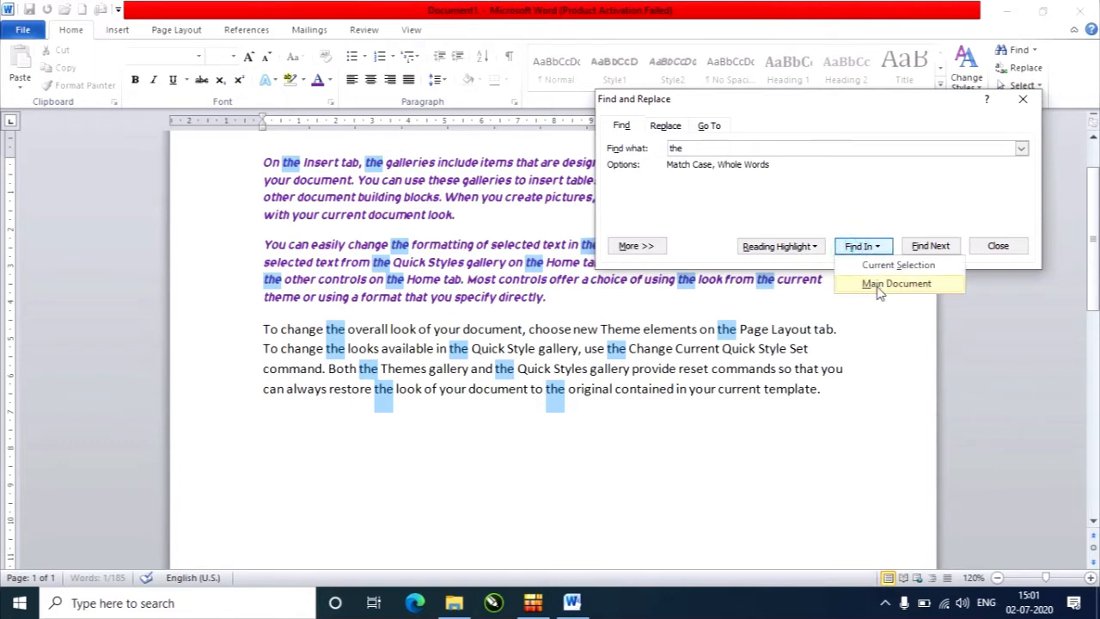
click(876, 287)
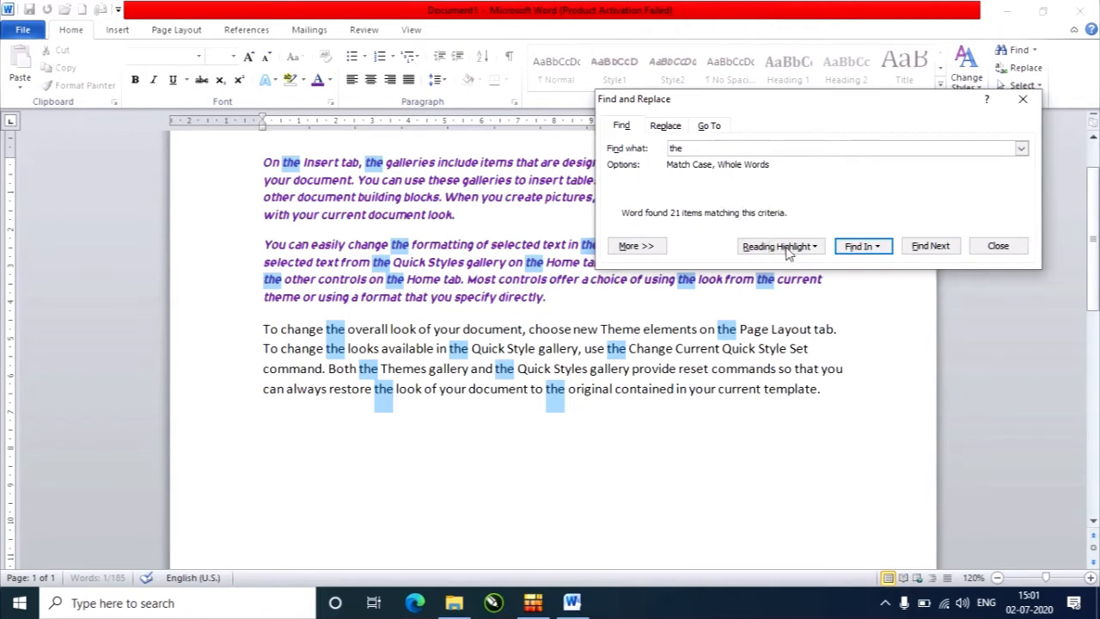
Apply the reading highlight to all matches of "the" and uncover the highlighted paragraphs.
click(777, 248)
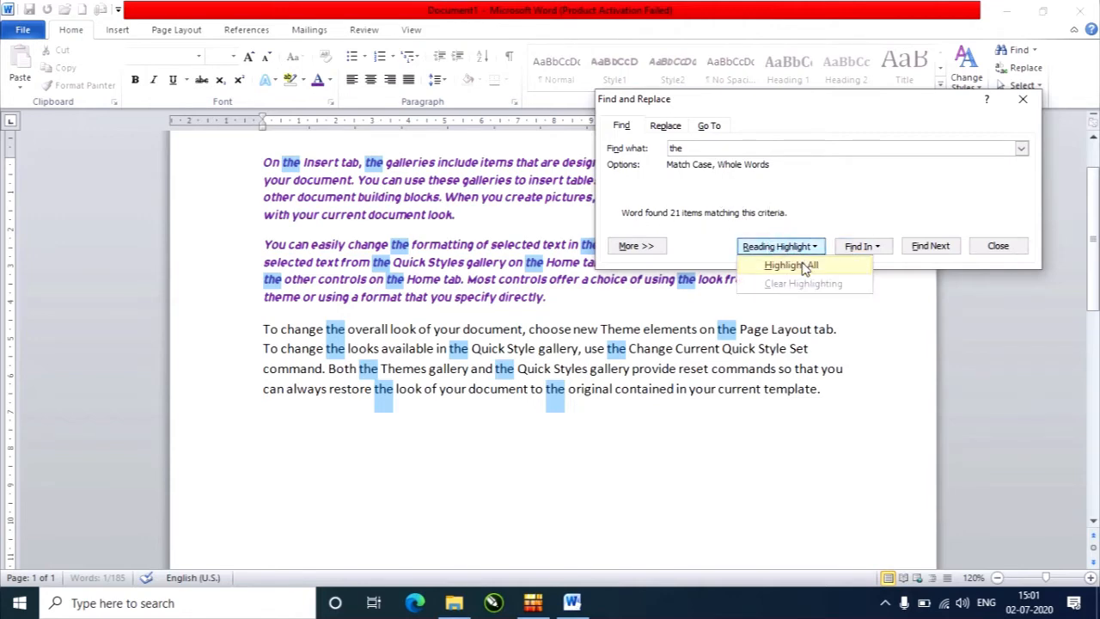
click(804, 267)
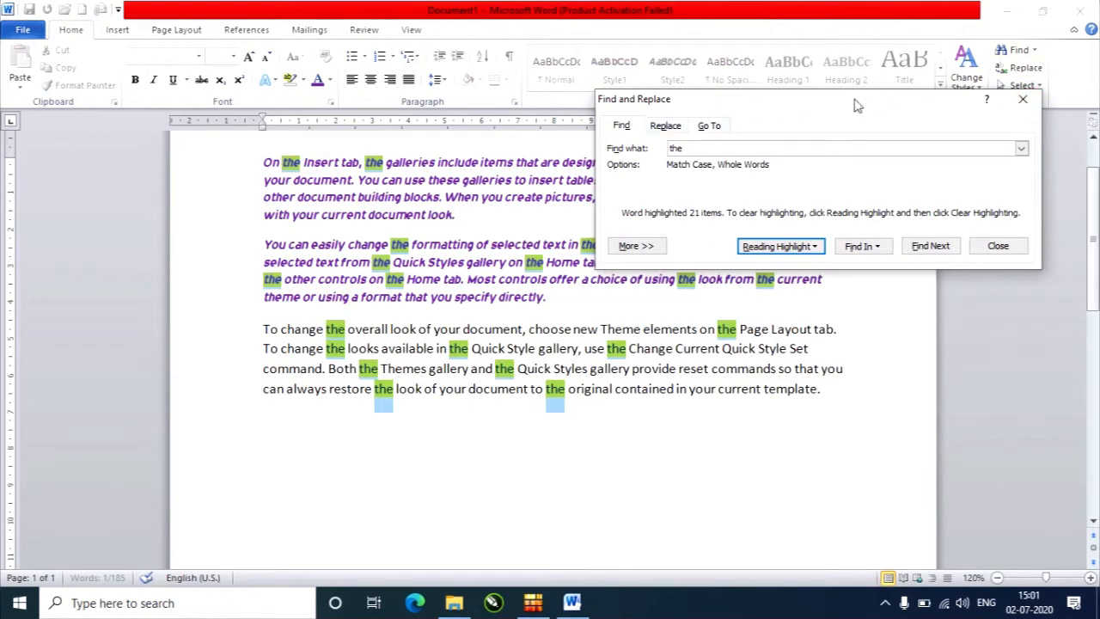
drag(877, 111, 671, 324)
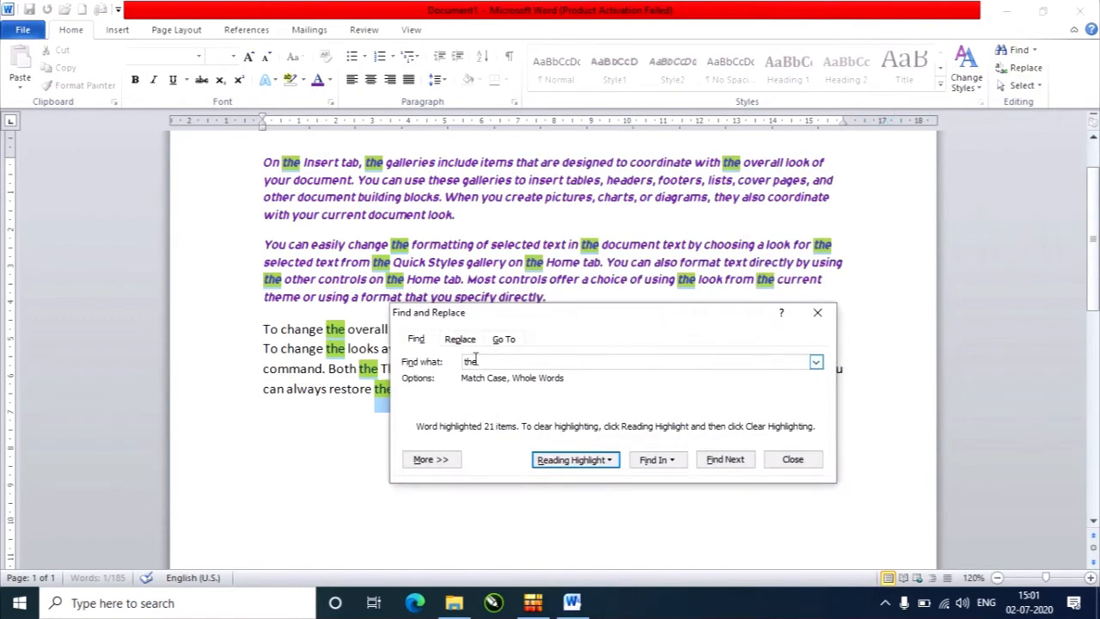
Set up a replacement of "the" with "we" and find the next match.
click(462, 341)
click(504, 339)
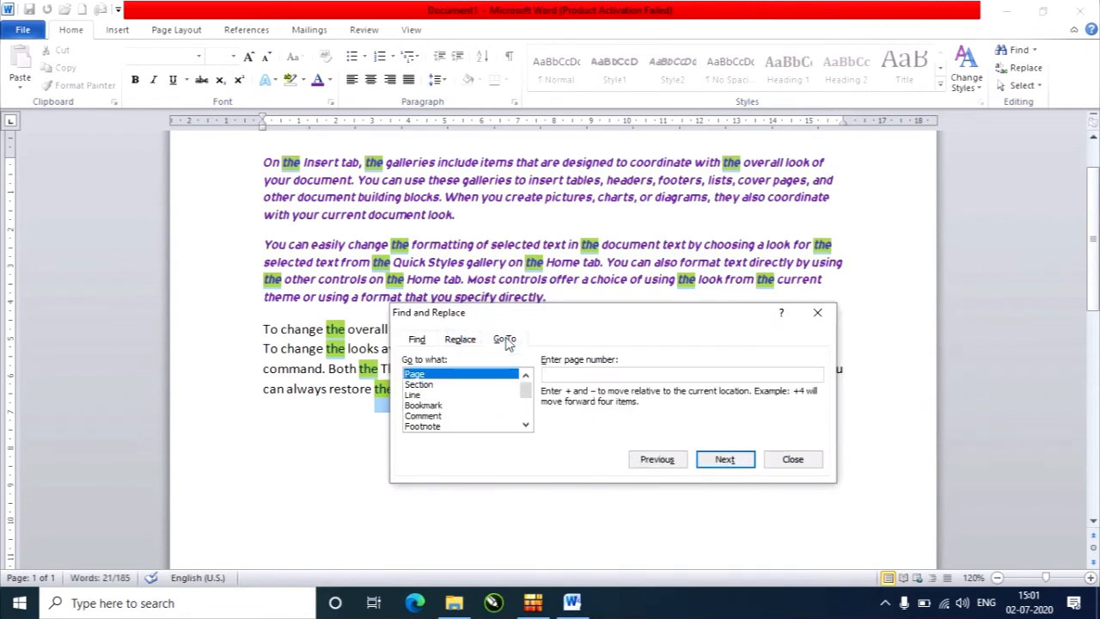
click(417, 341)
click(460, 338)
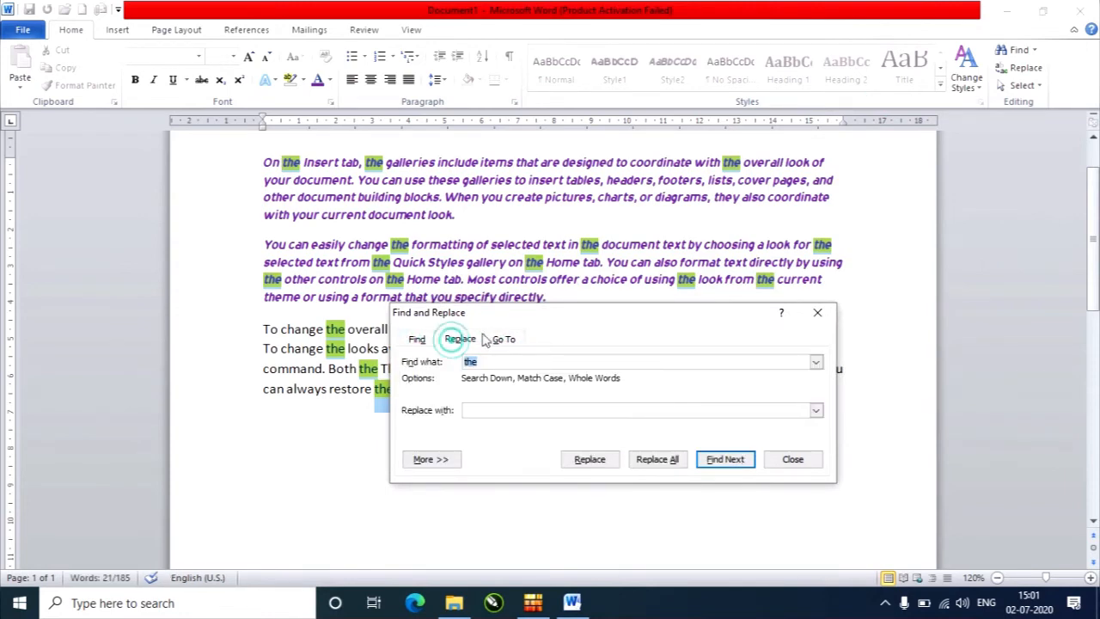
drag(599, 312, 726, 175)
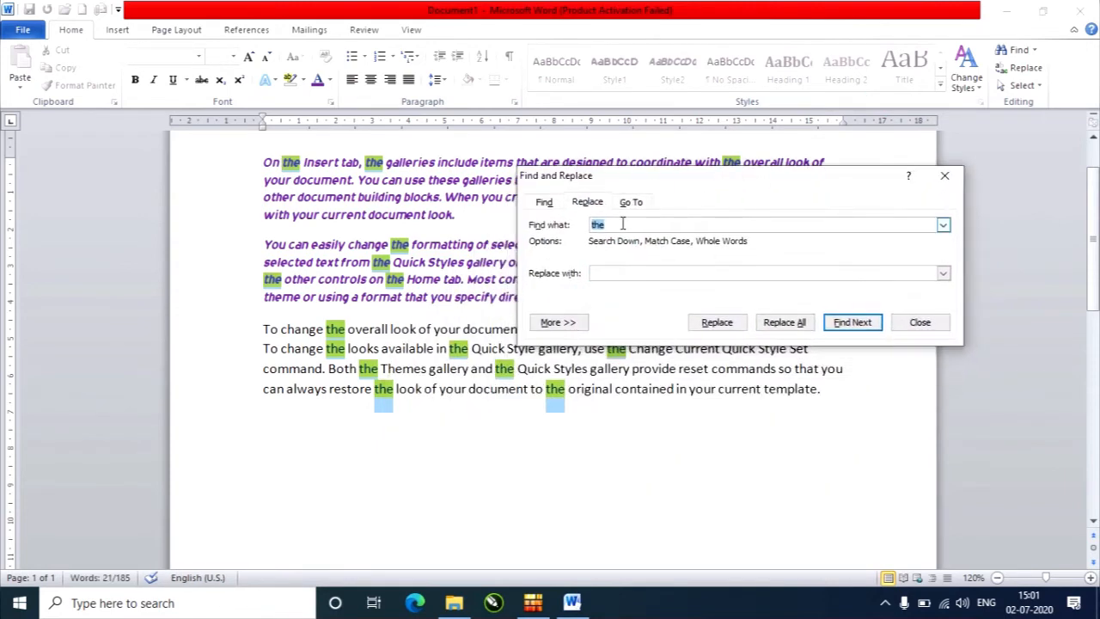
click(622, 223)
click(630, 272)
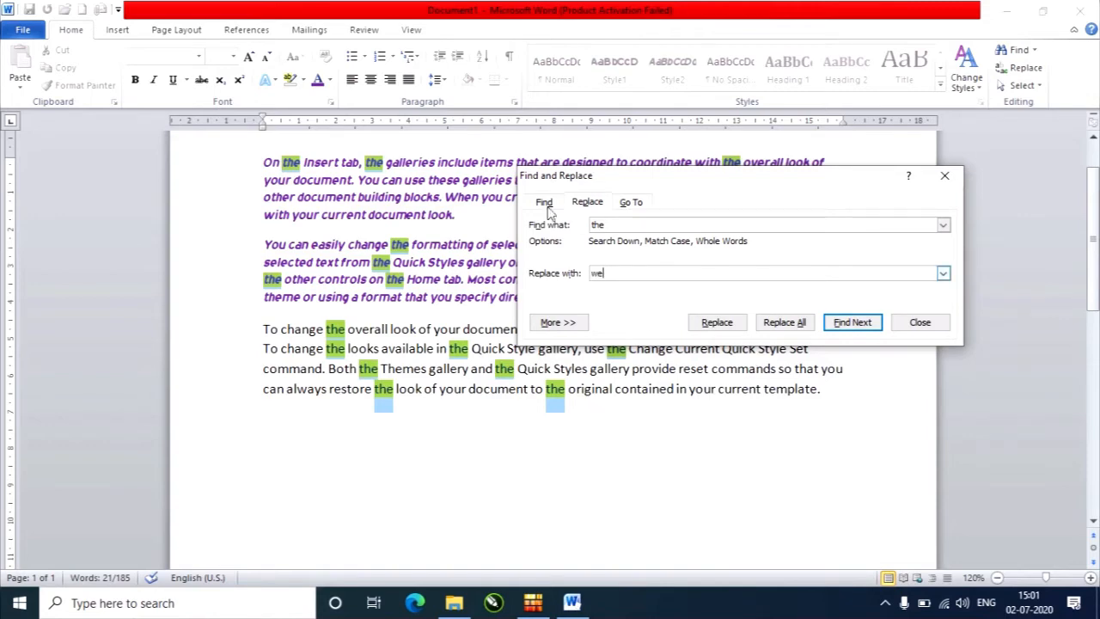
click(855, 325)
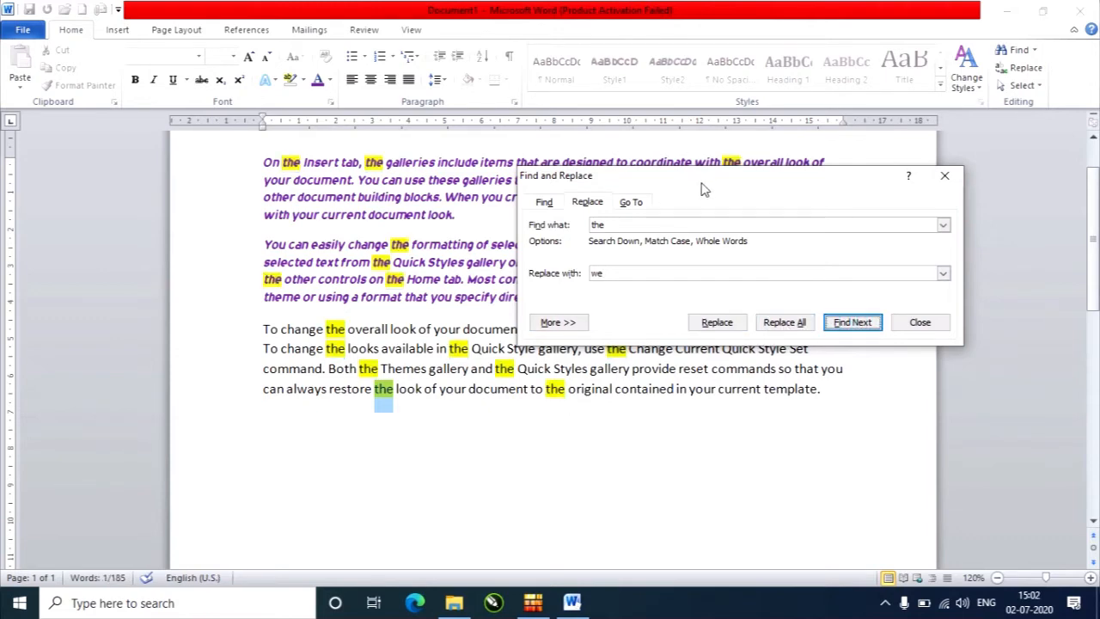
Clear the reading highlight from all matches of "the".
drag(703, 179, 794, 147)
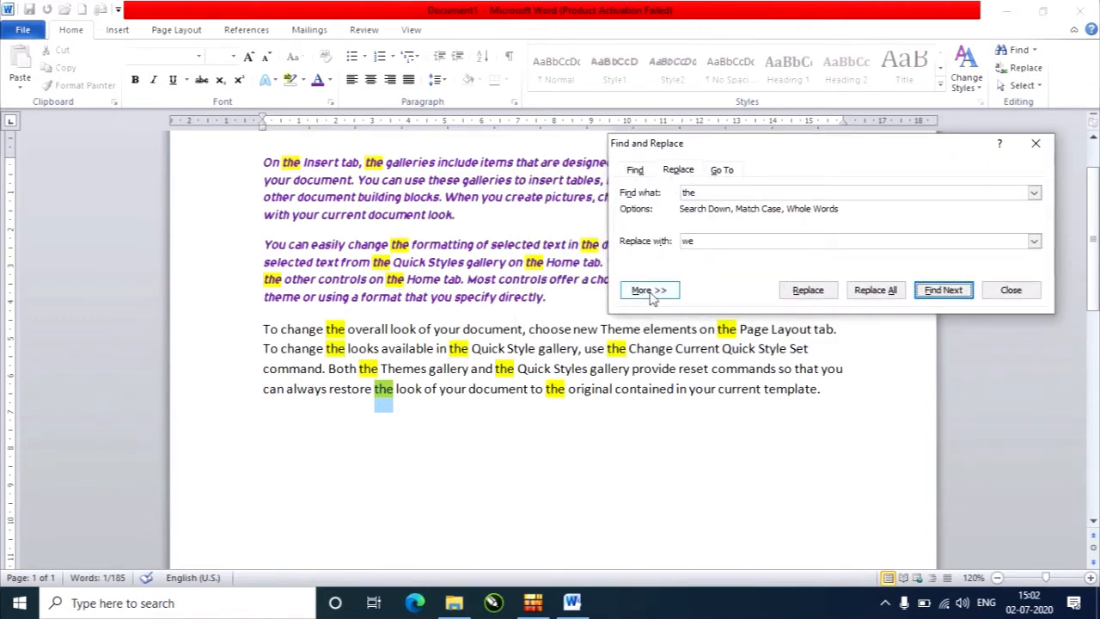
click(634, 170)
click(824, 293)
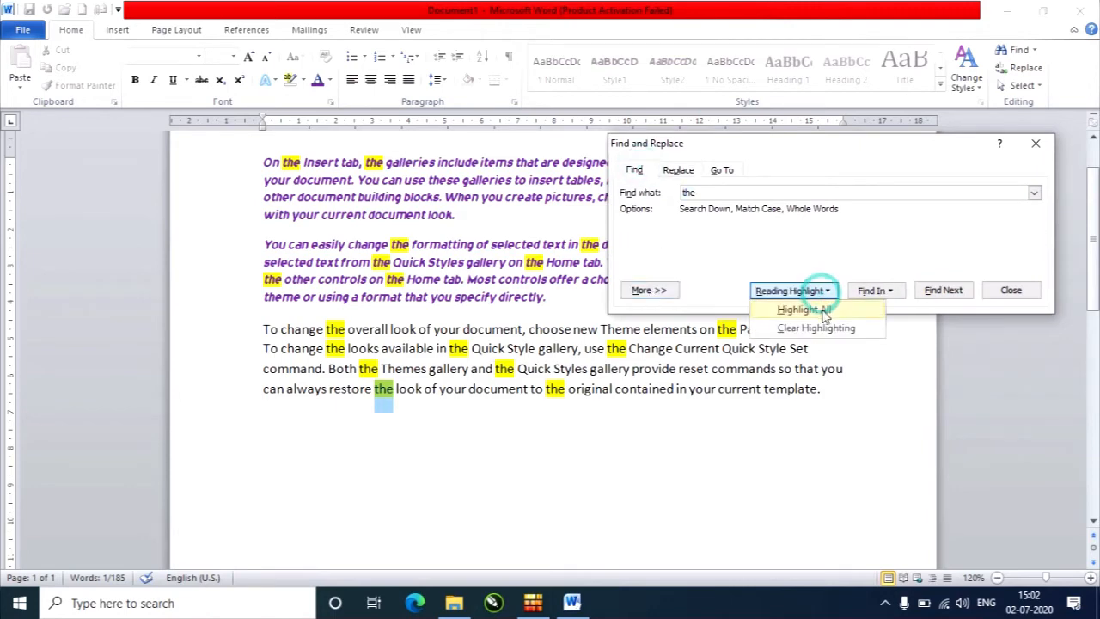
click(863, 330)
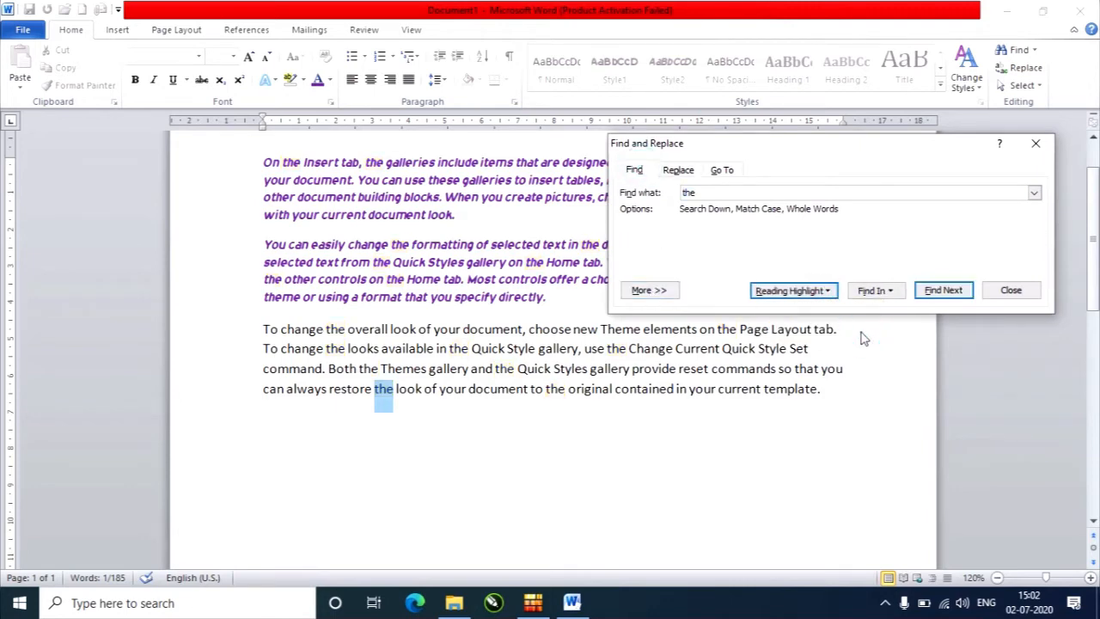
Restart the search at the beginning of the first paragraph and find the first "the" to replace with "we".
click(942, 292)
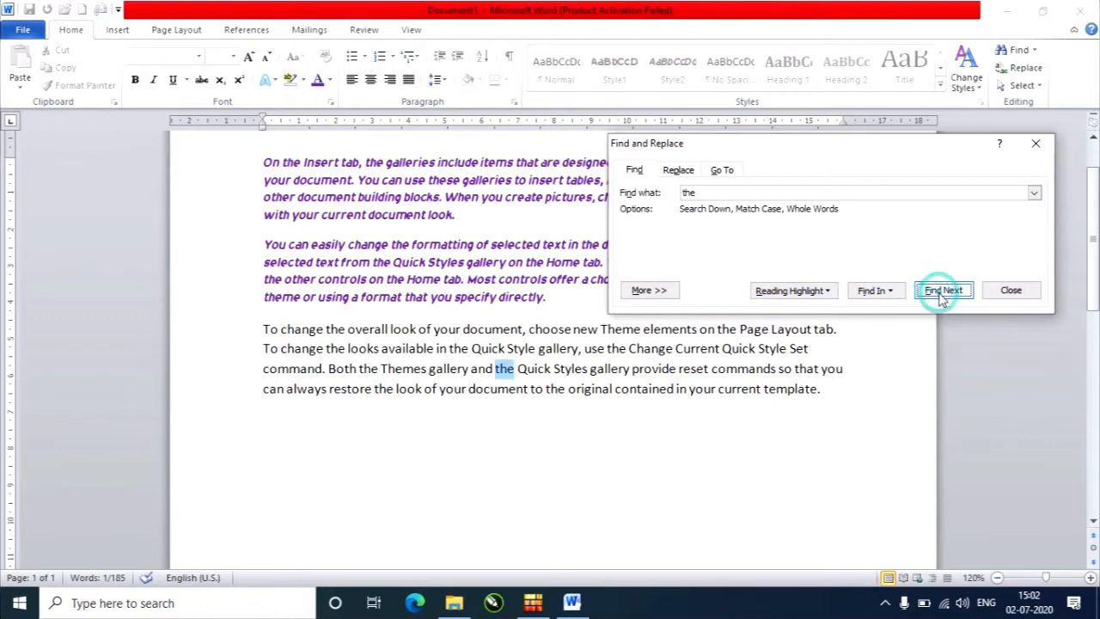
click(942, 292)
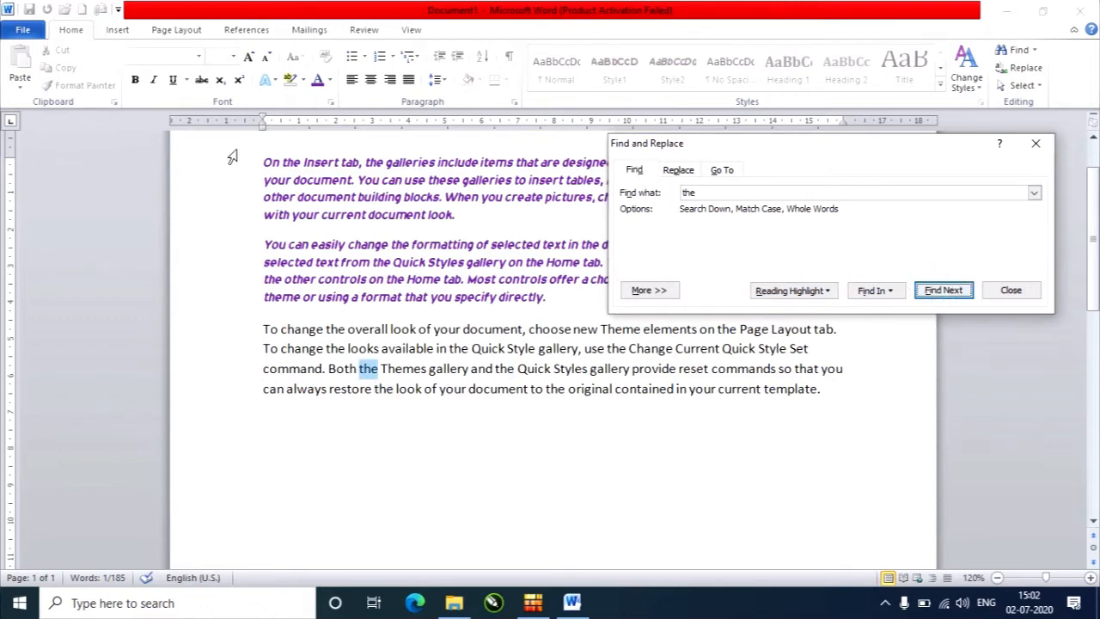
click(266, 159)
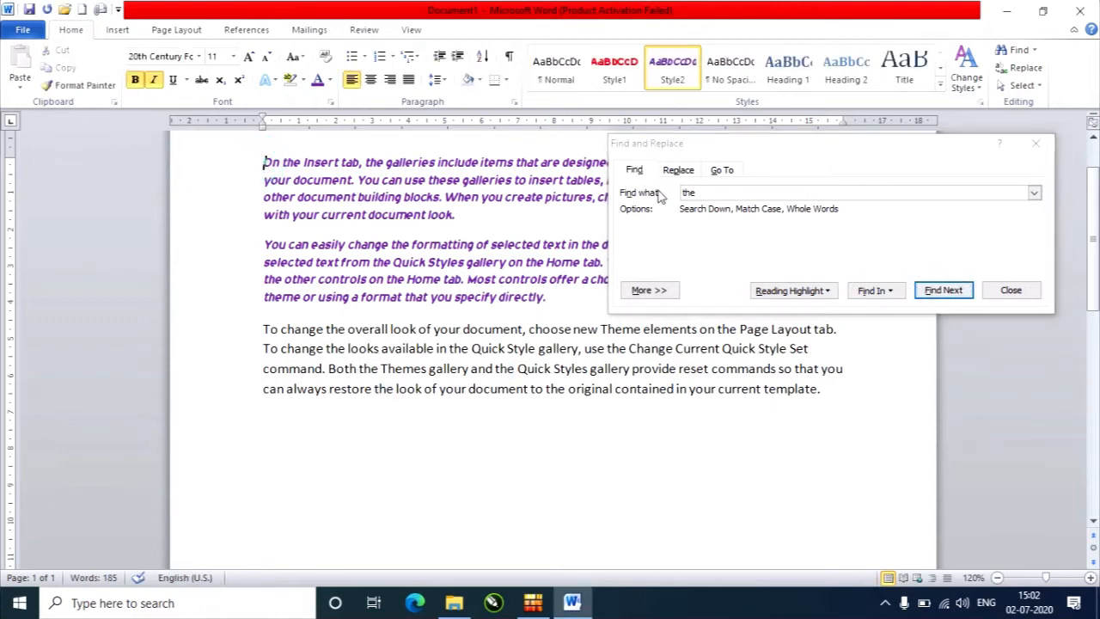
click(679, 171)
click(712, 240)
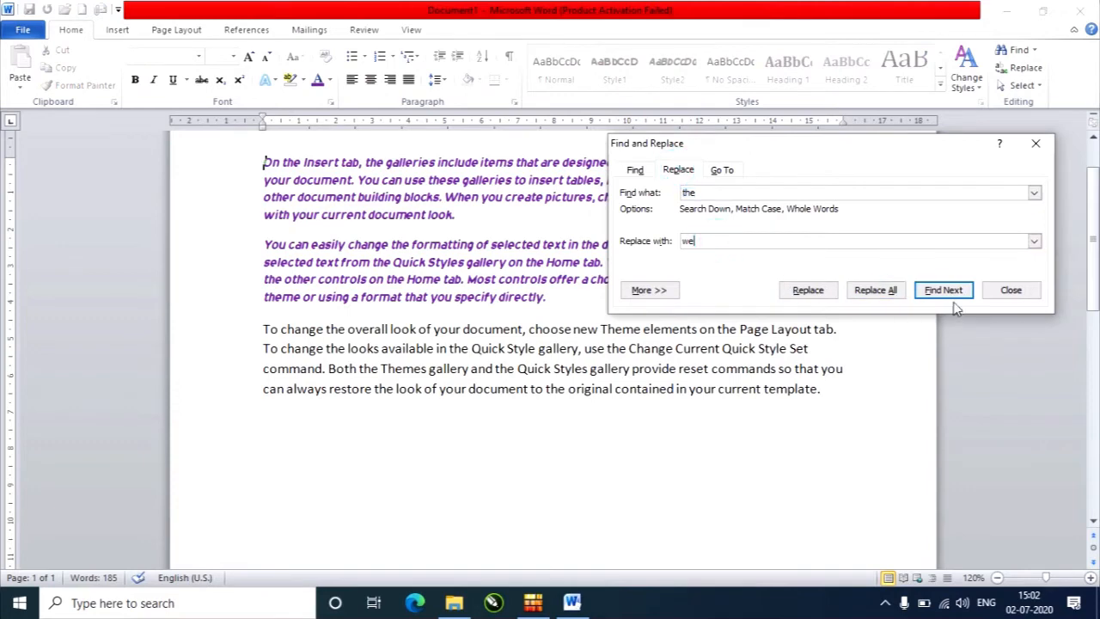
click(946, 292)
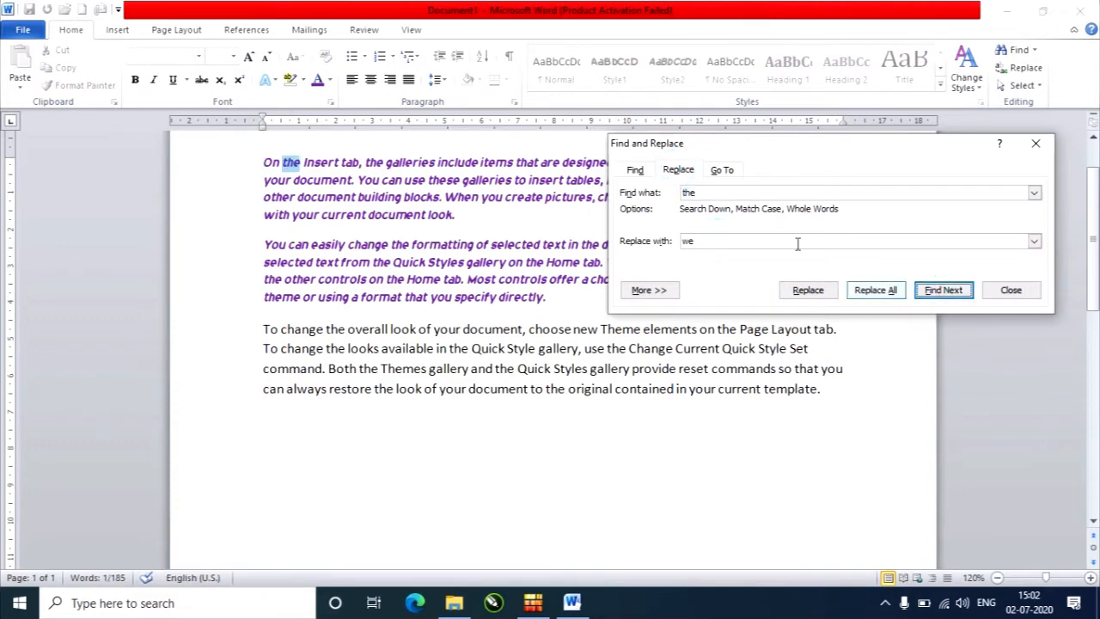
Replace the first two matches of "the" with "we" individually, and replace all the remaining matches at once.
click(808, 291)
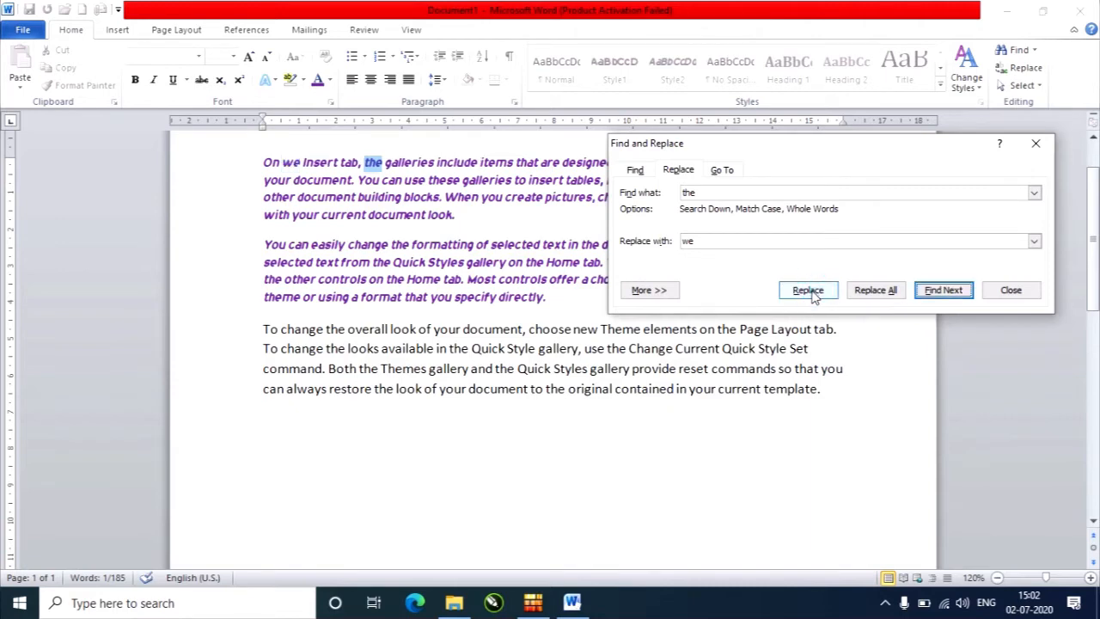
click(808, 291)
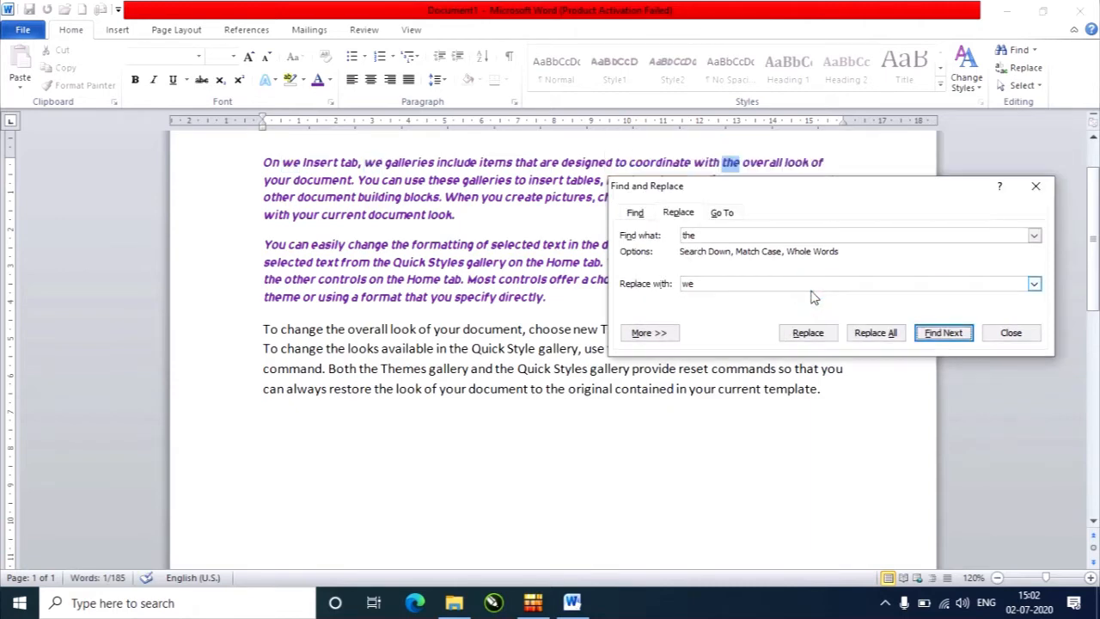
click(876, 333)
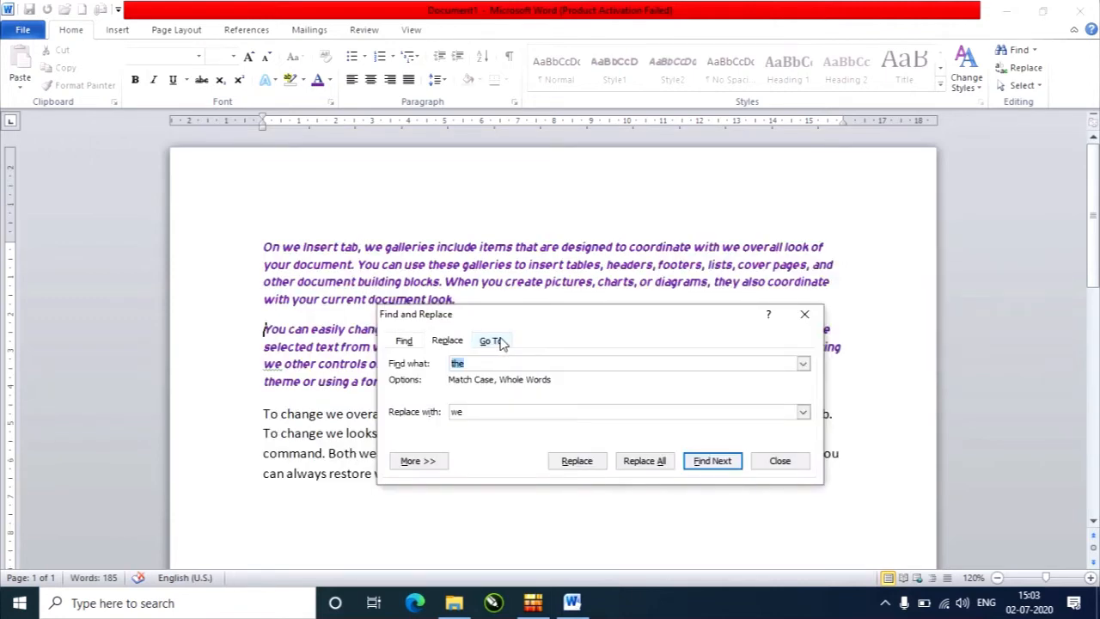
View the Go To options for jumping to a line, and close the Find and Replace dialog.
click(492, 341)
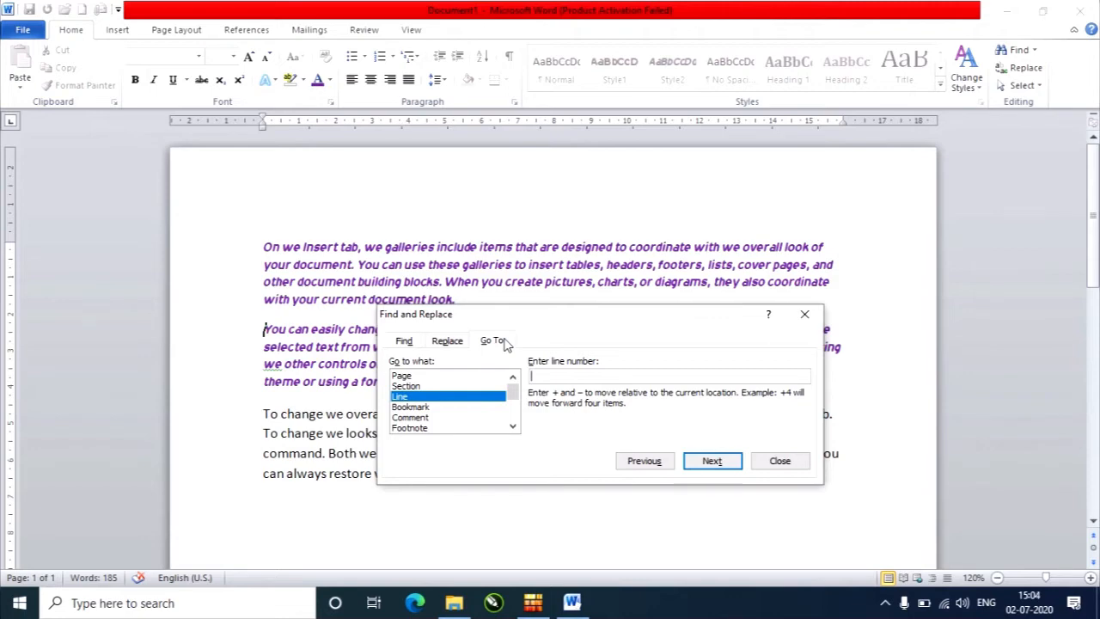
click(786, 461)
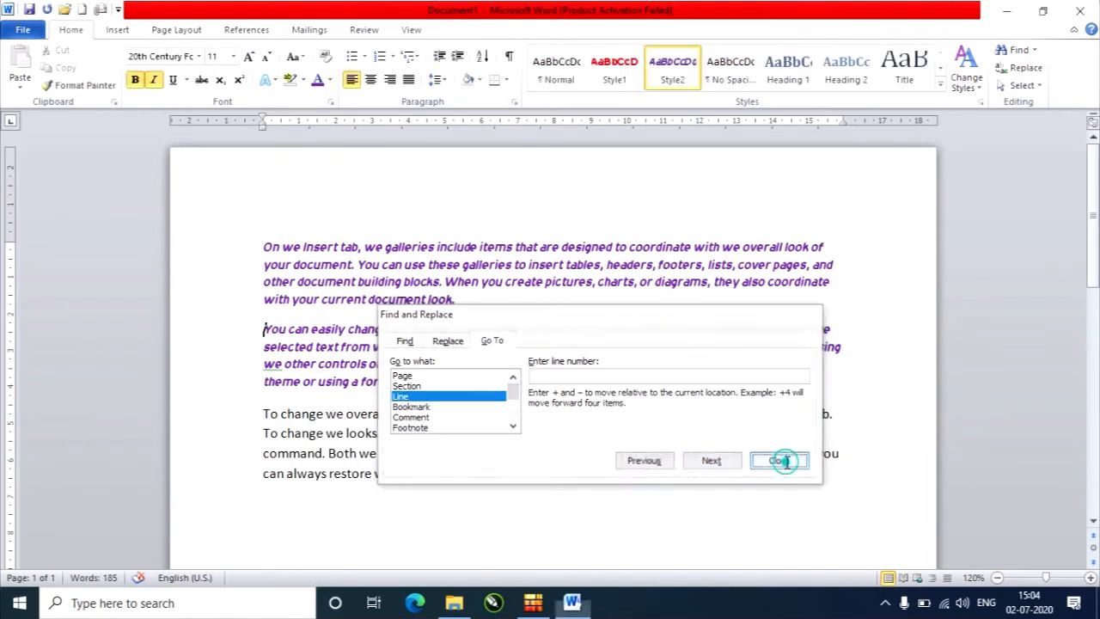
Copy all the document text and paste it repeatedly until the document fills three pages.
drag(230, 247, 657, 512)
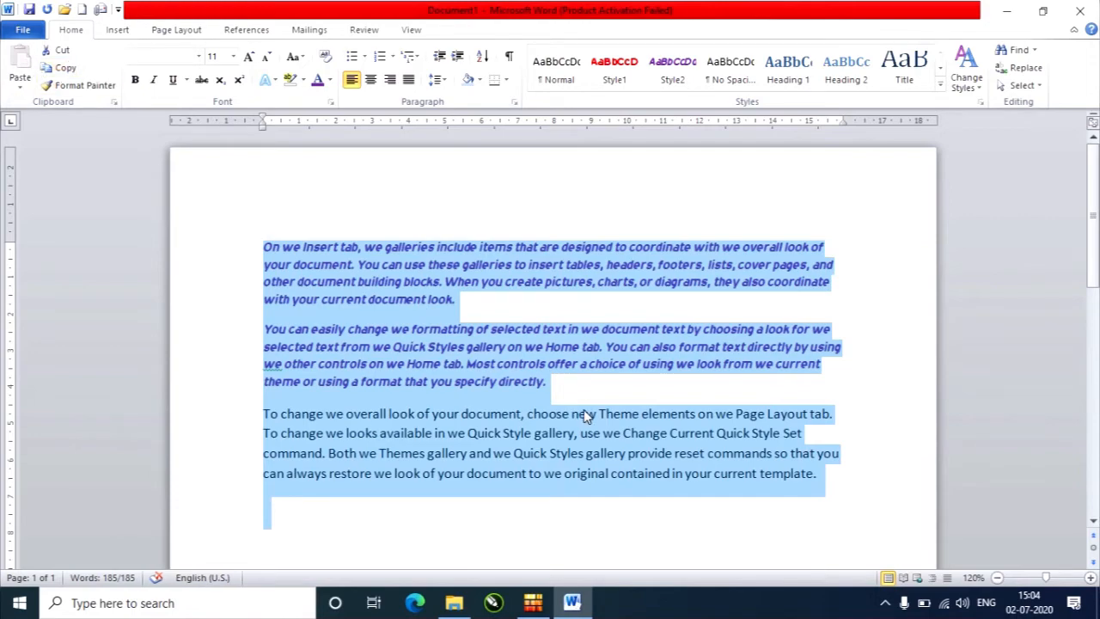
key(ctrl+c)
key(ctrl+v)
key(ctrl+v)
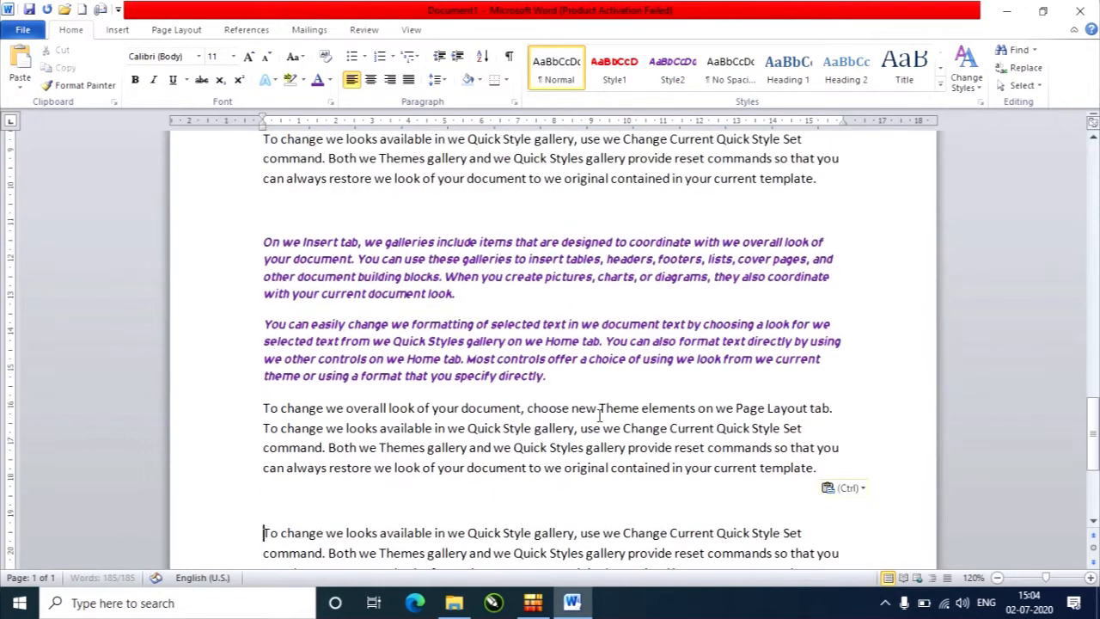
Return to the first page and place the cursor at the end of the first paragraph.
click(390, 506)
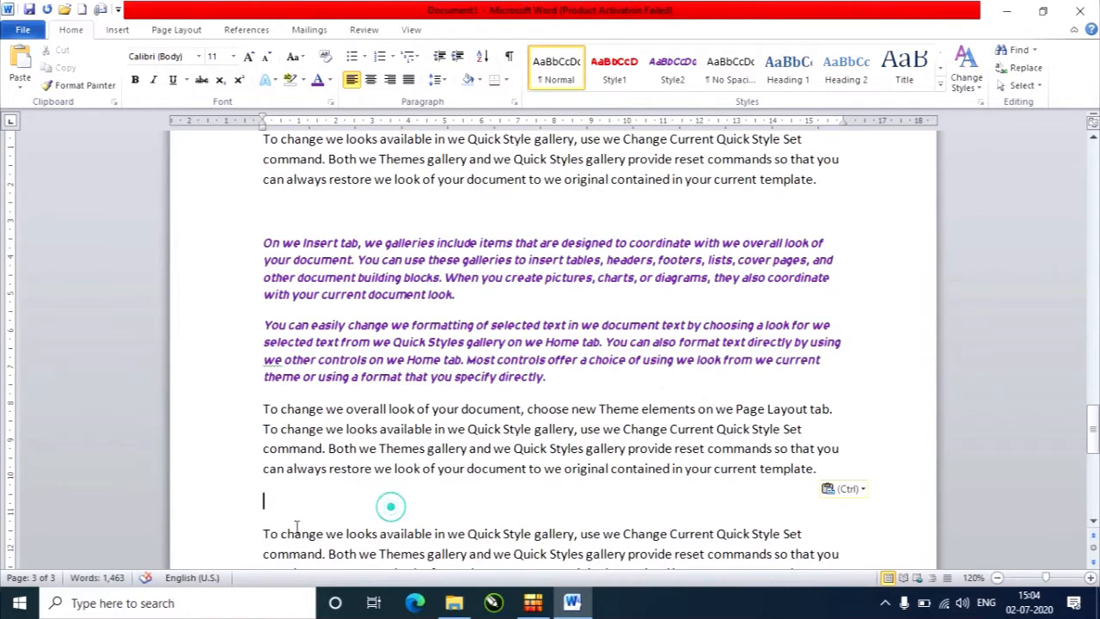
scroll(327, 496, up, 15)
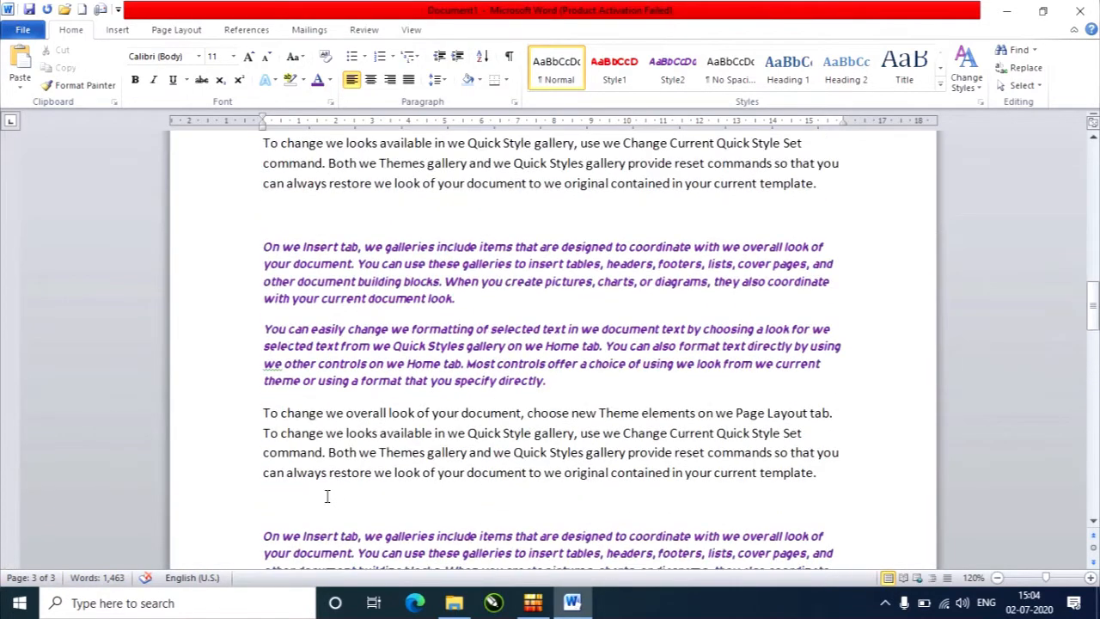
drag(1094, 317, 1095, 214)
click(531, 310)
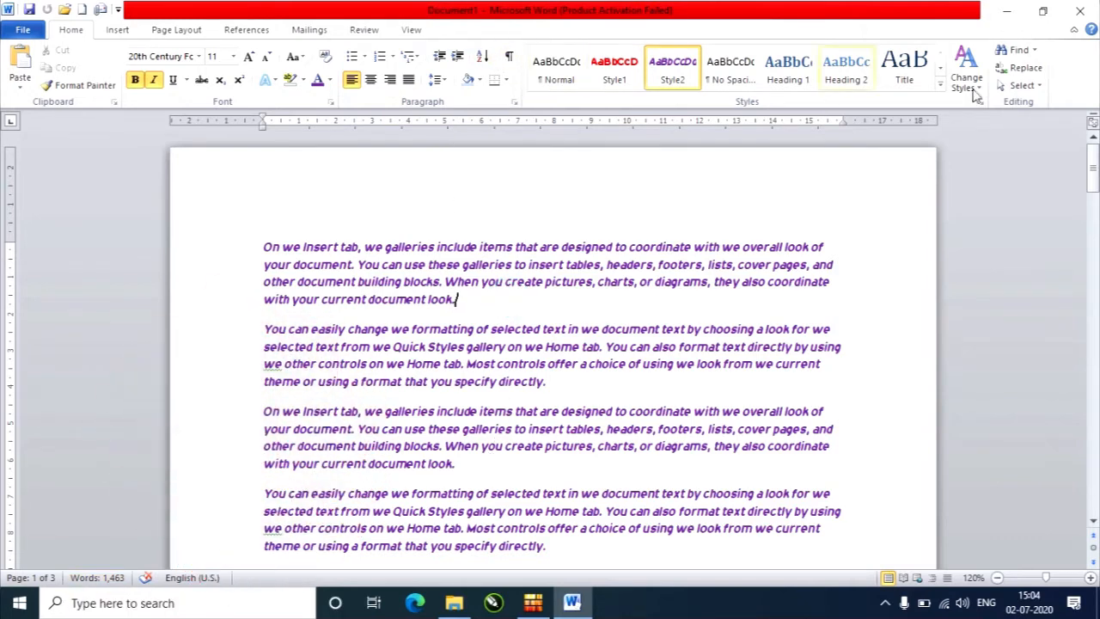
Jump with Go To to page 2 and on to page 3 of the document.
click(1018, 50)
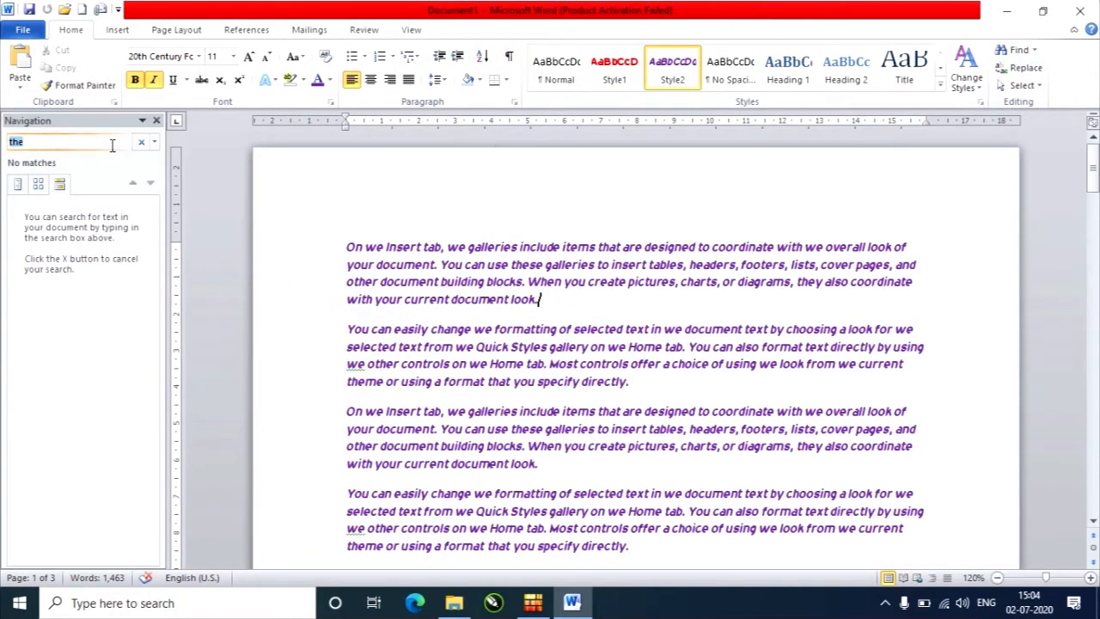
click(158, 120)
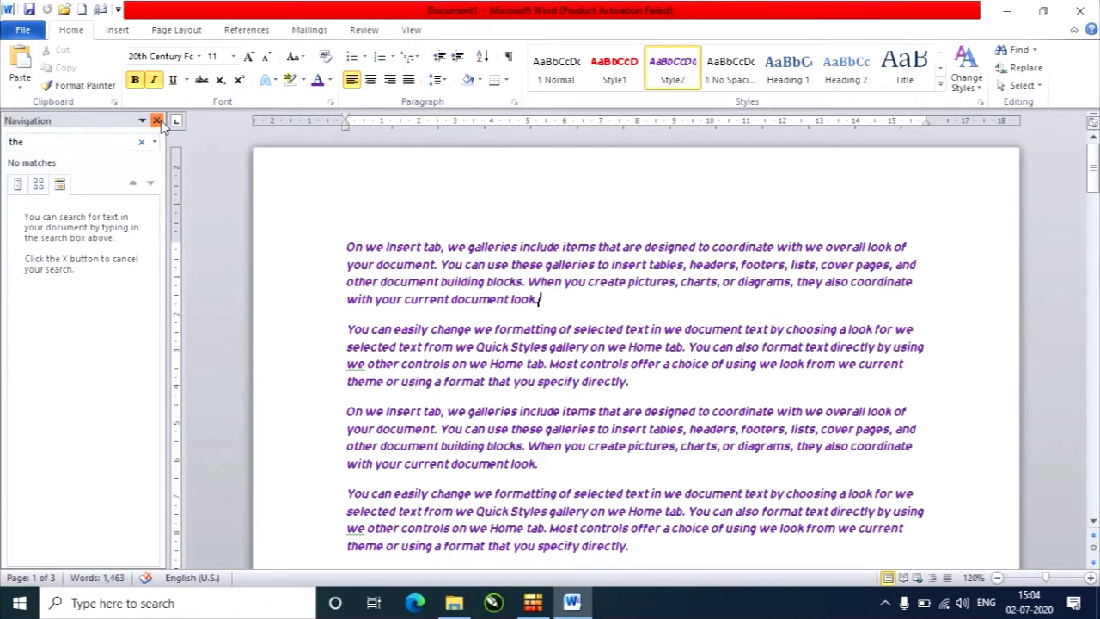
click(1023, 68)
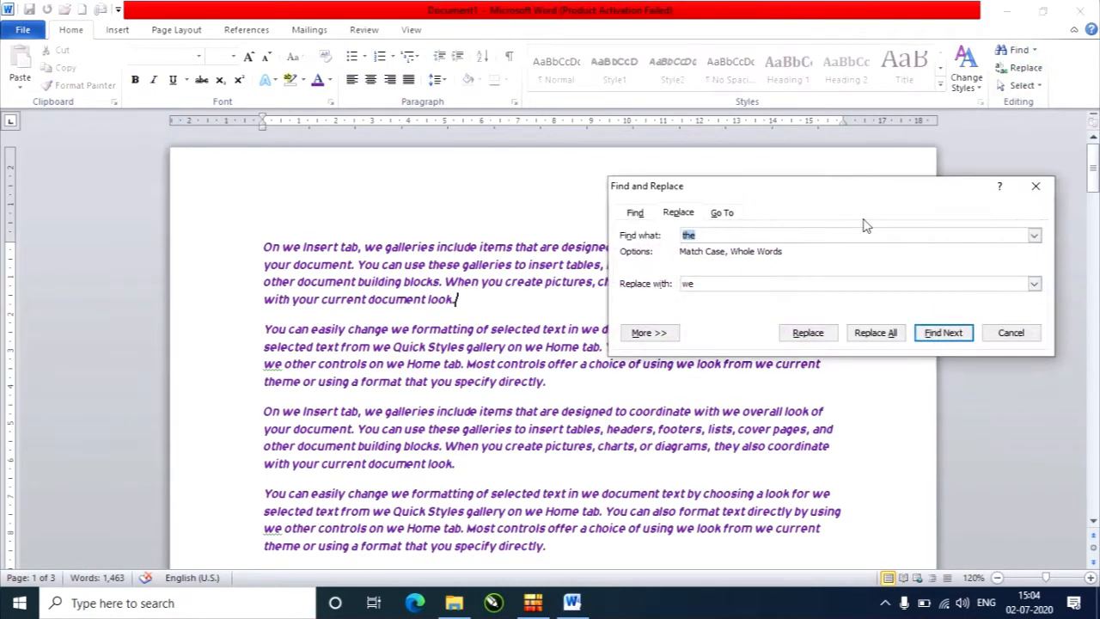
click(729, 214)
click(650, 248)
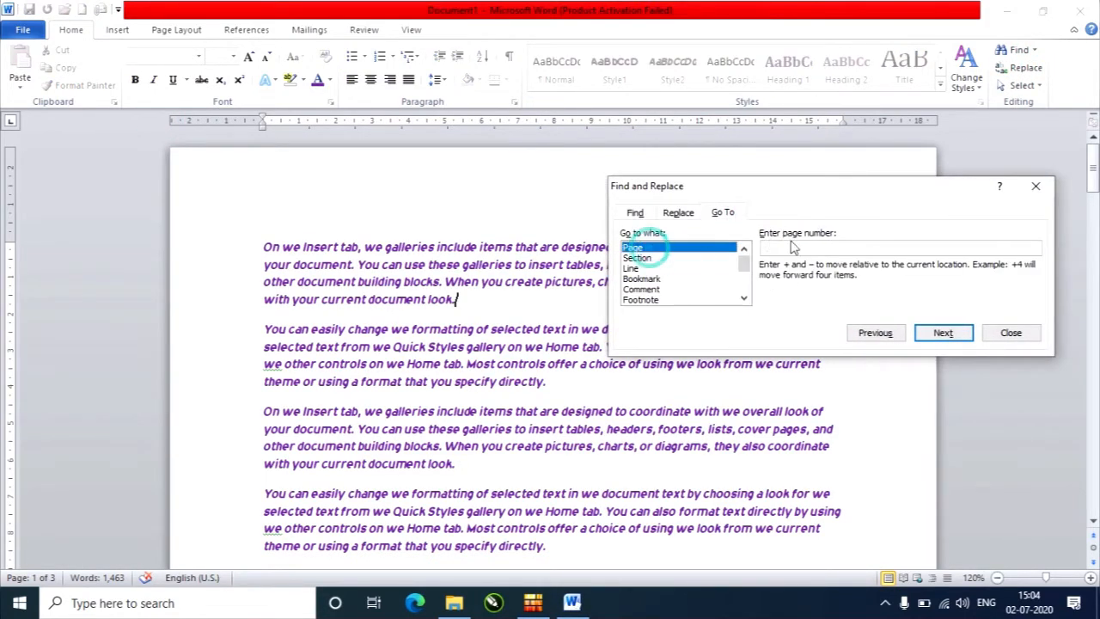
click(791, 246)
text(2)
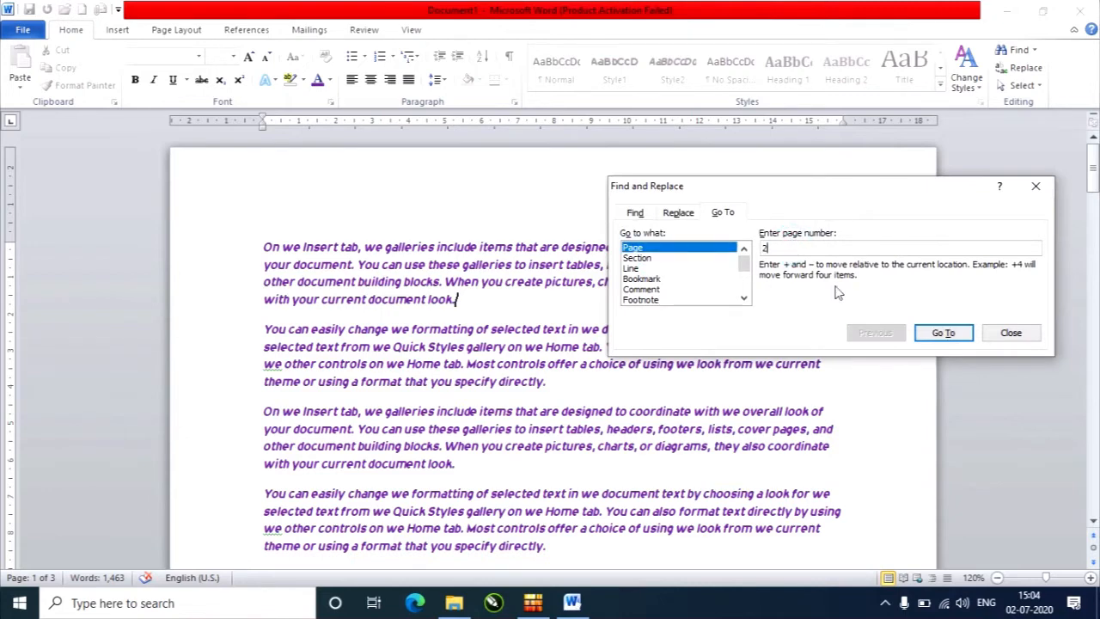
click(943, 332)
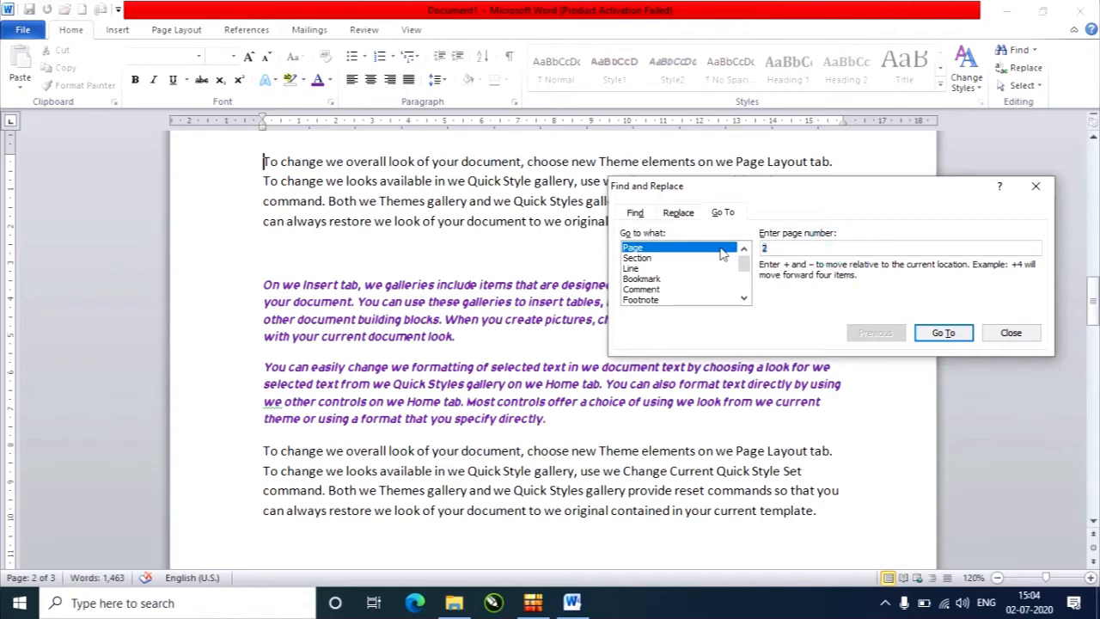
text(3)
click(935, 341)
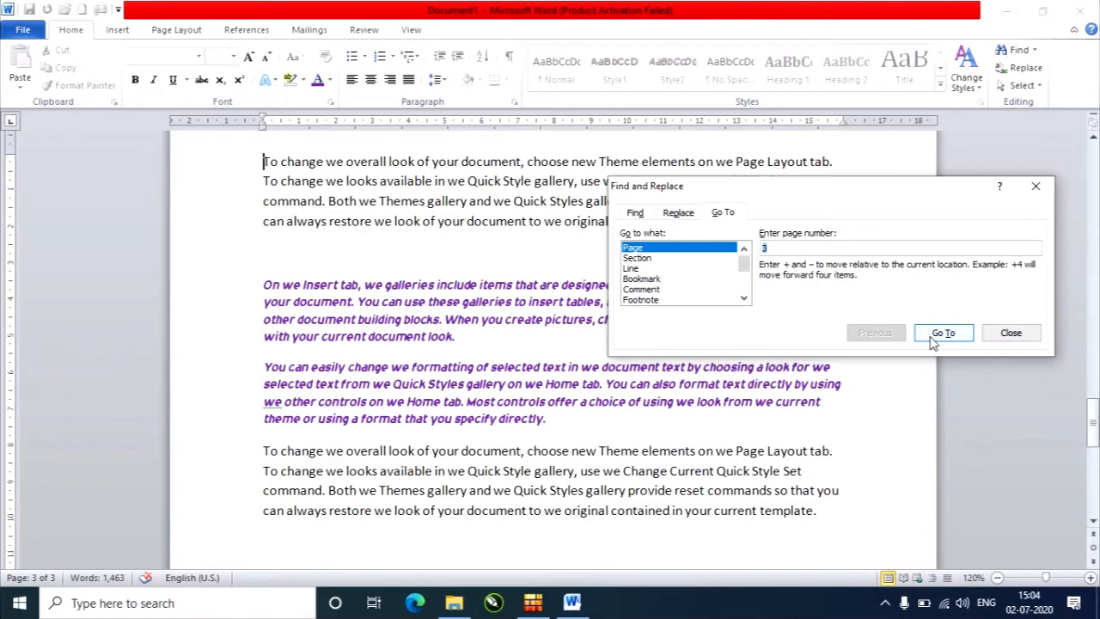
Jump to line 5 of the document with Go To, and close the Find and Replace dialog.
click(647, 269)
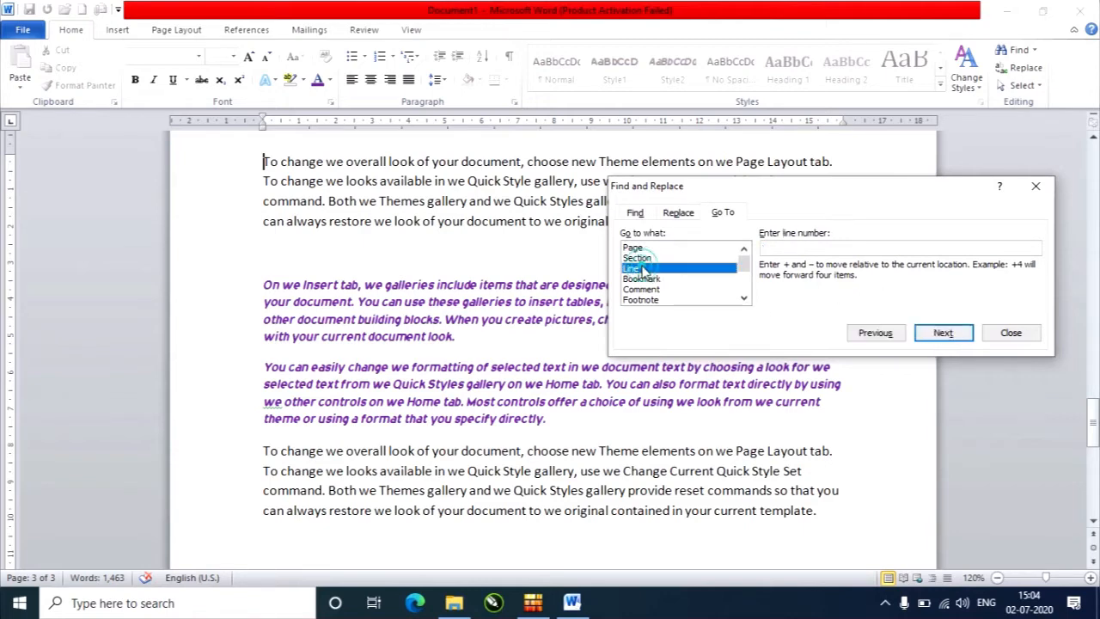
click(791, 246)
text(5)
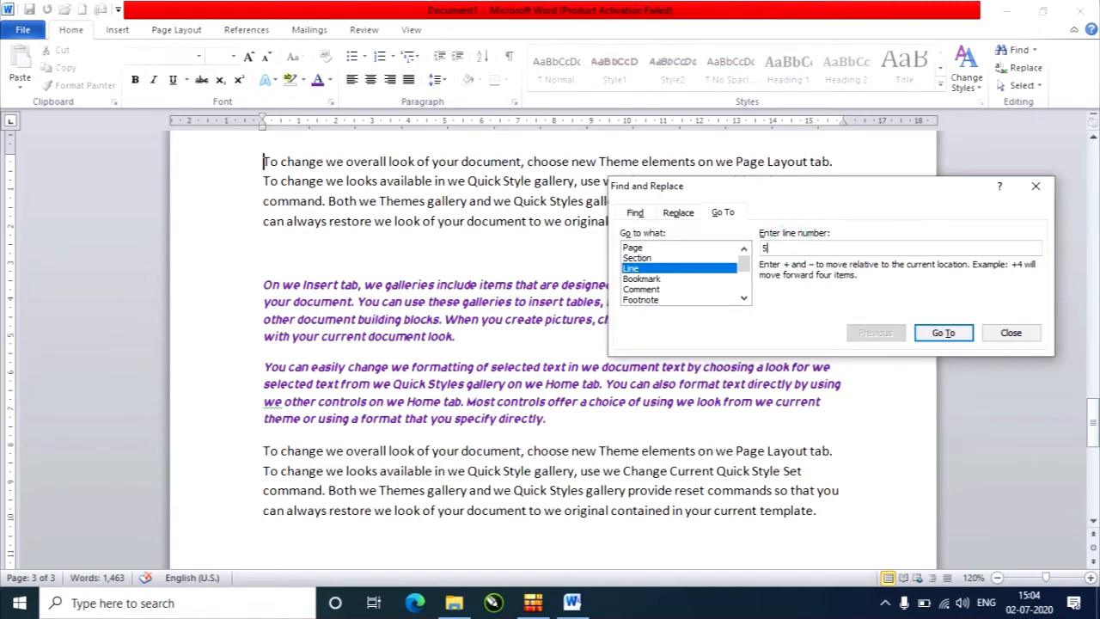
click(945, 334)
scroll(294, 274, up, 3)
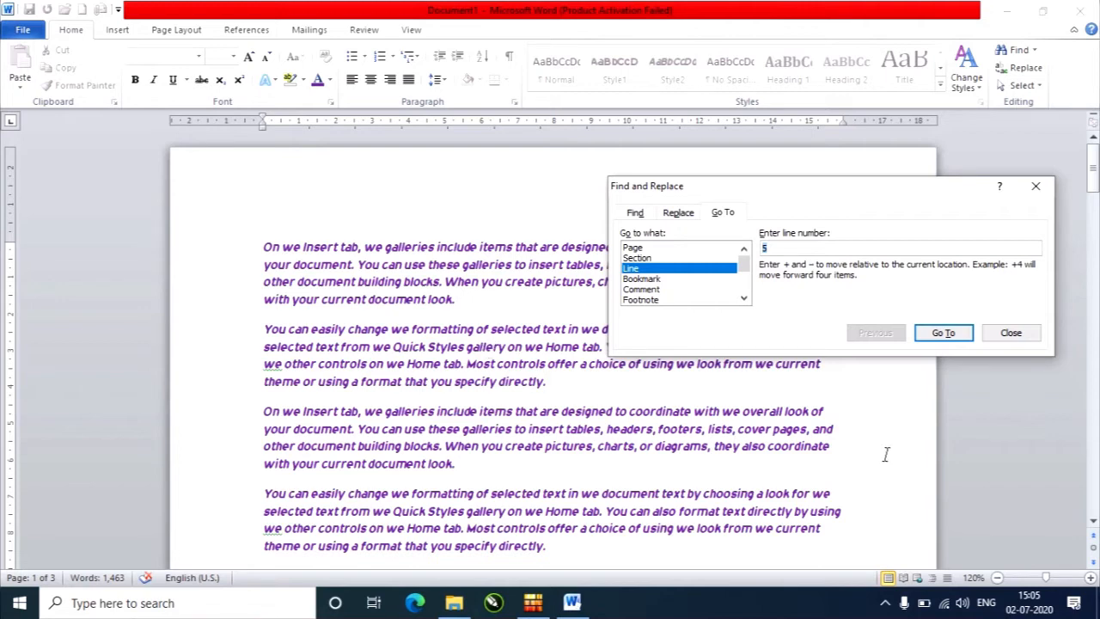
click(1015, 334)
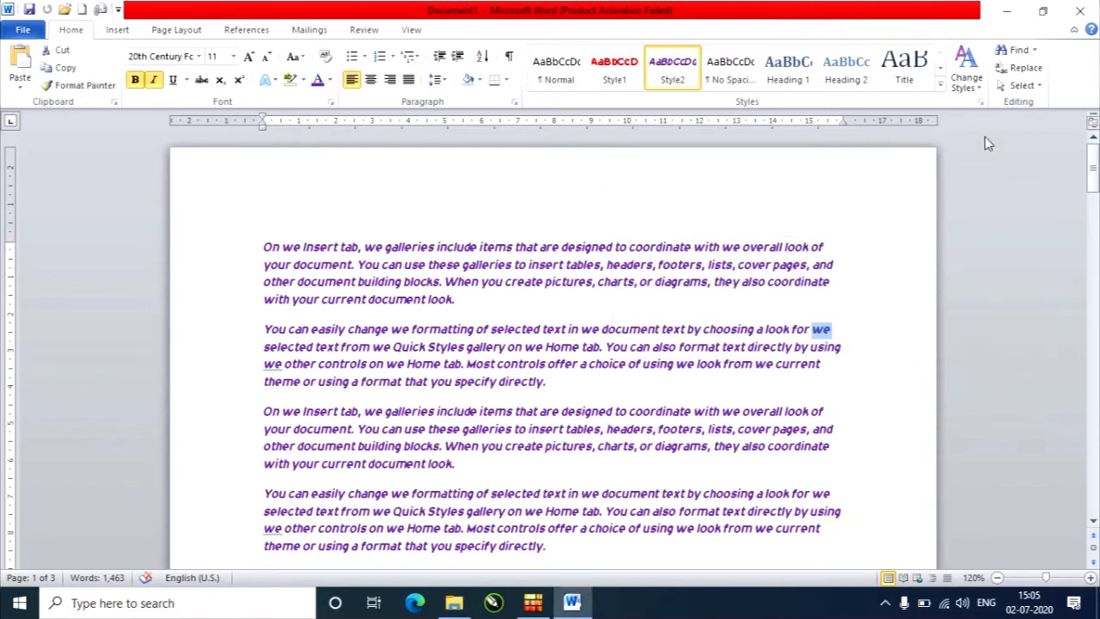
View the Go To options for bookmark, comment, footnote and section, close the dialog, and place the cursor at the end of the first paragraph.
click(1028, 72)
click(722, 179)
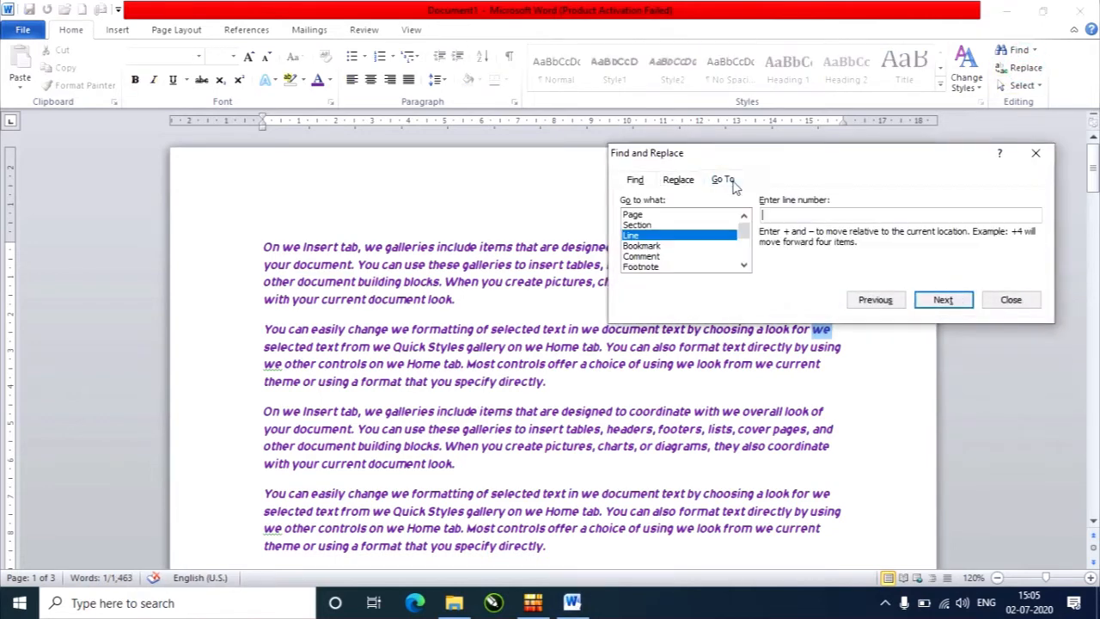
drag(795, 159, 611, 146)
click(459, 232)
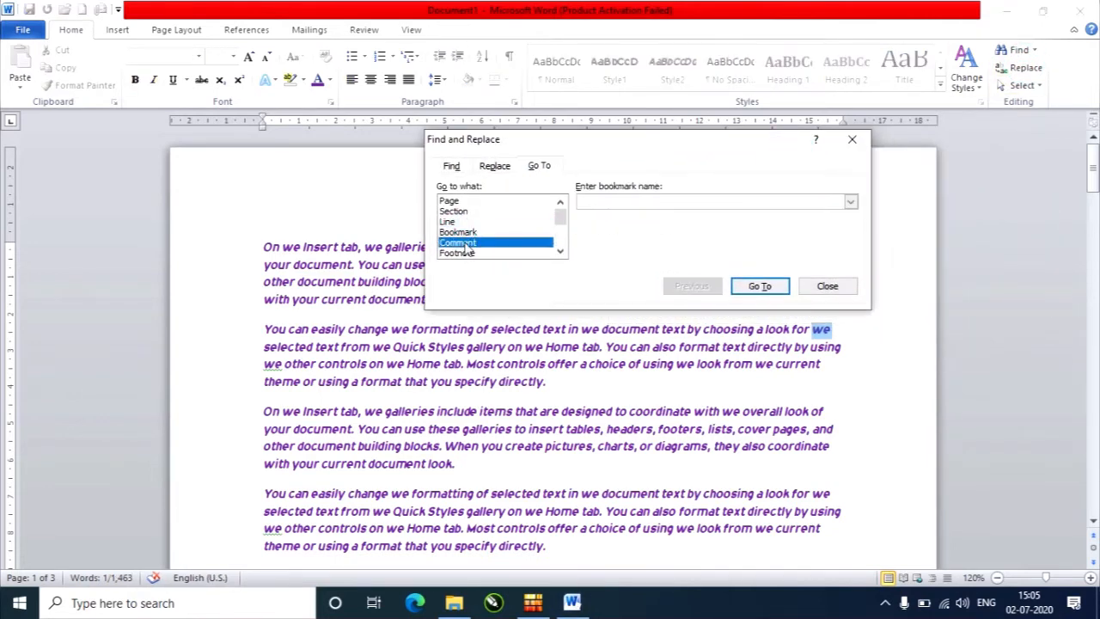
click(458, 242)
click(467, 254)
mouse_move(560, 215)
mouse_down()
mouse_move(563, 243)
mouse_move(564, 213)
mouse_up()
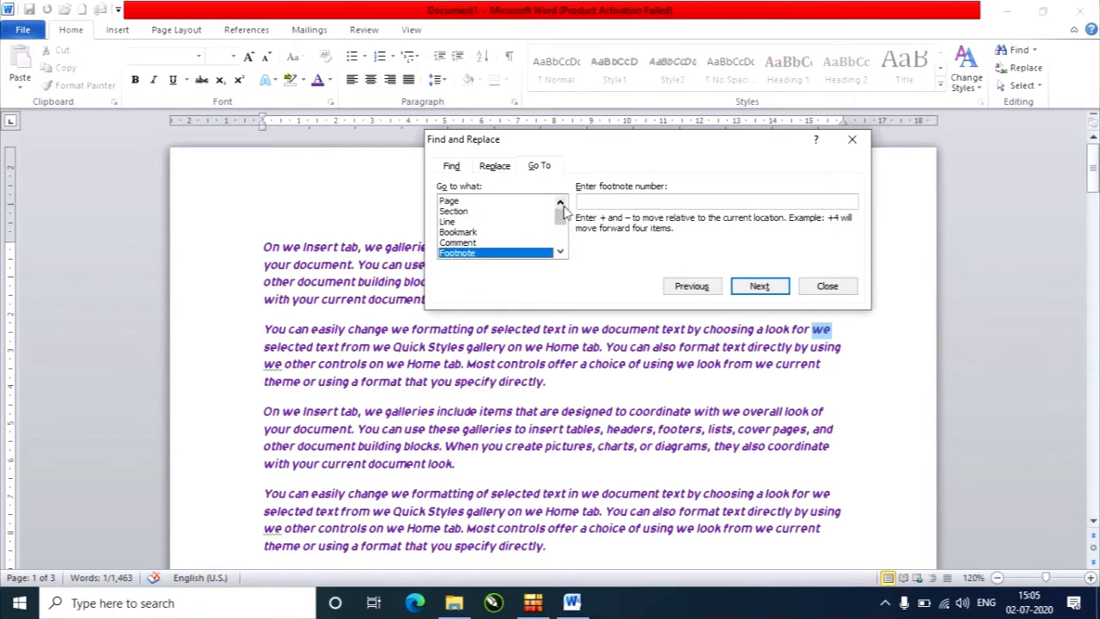
click(448, 221)
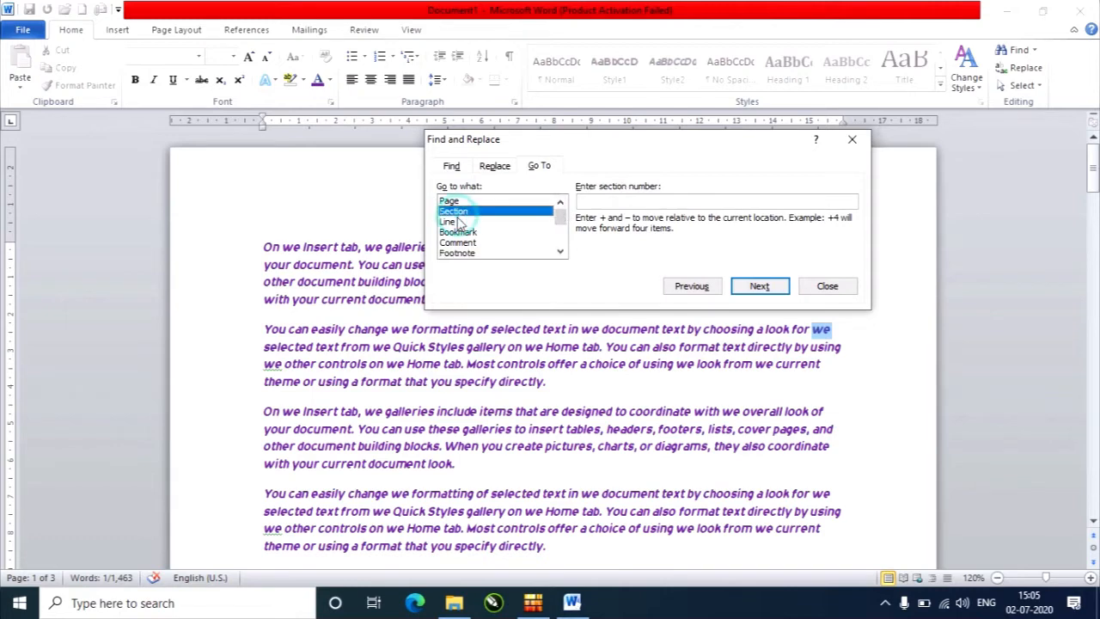
click(482, 234)
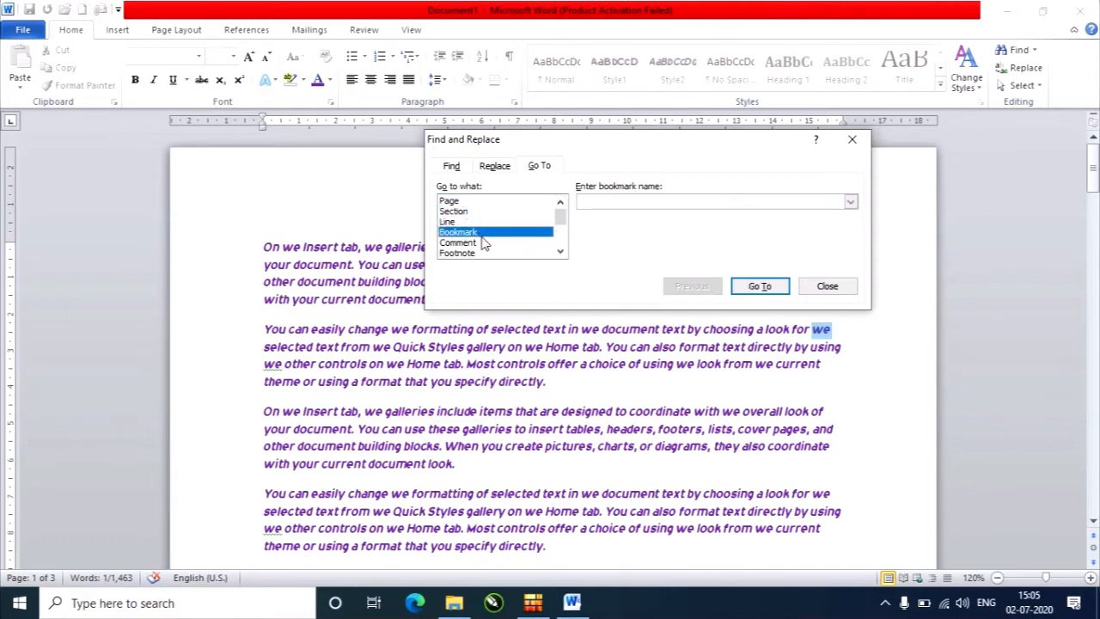
click(485, 244)
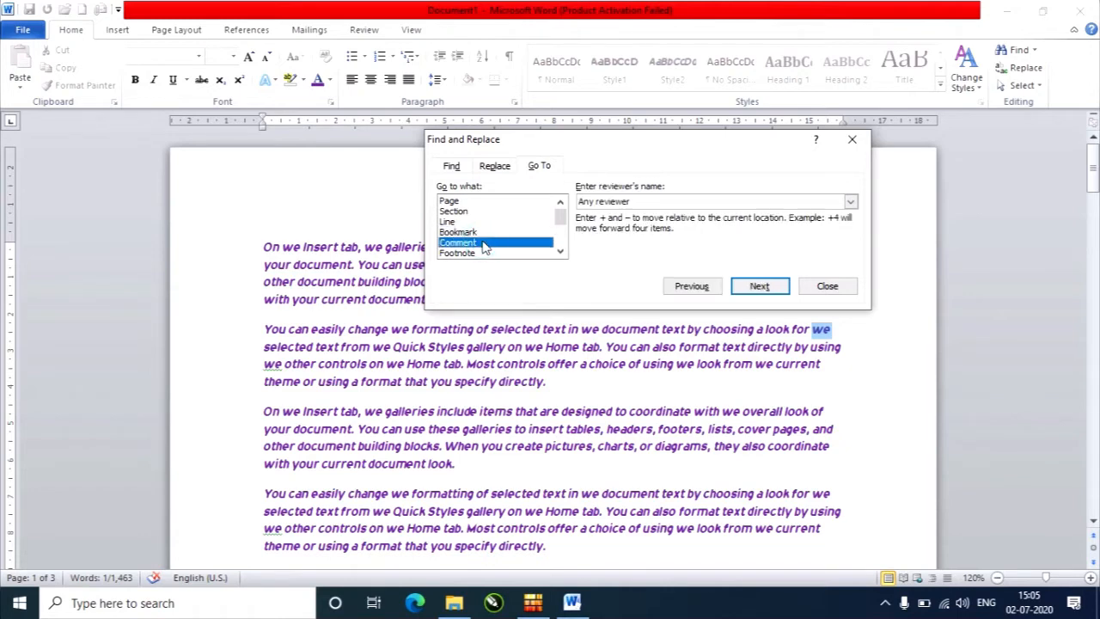
click(822, 288)
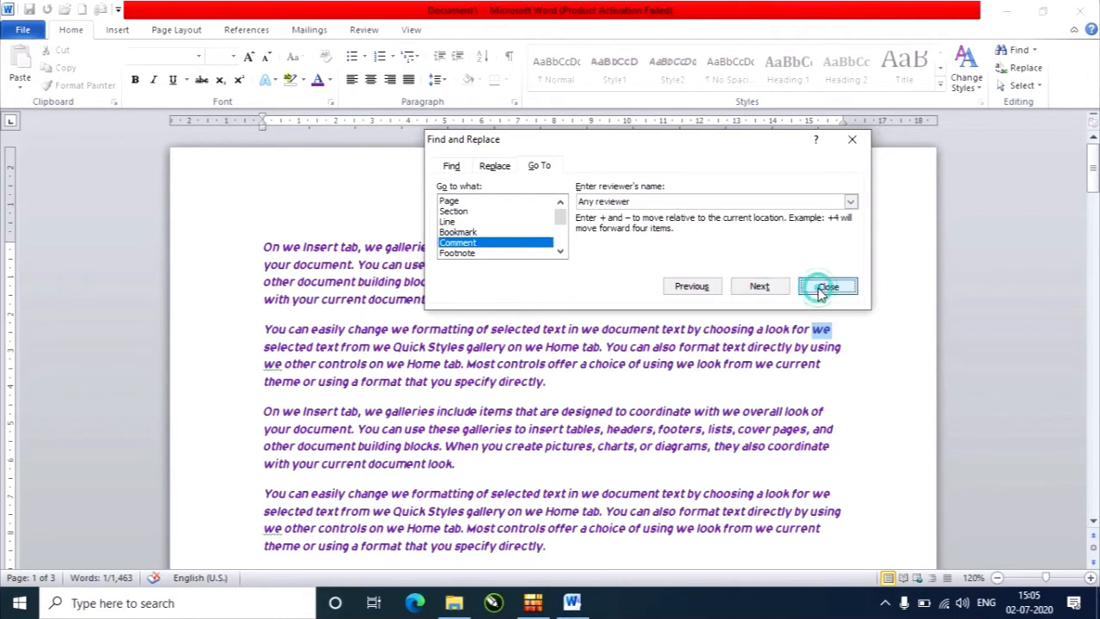
click(765, 298)
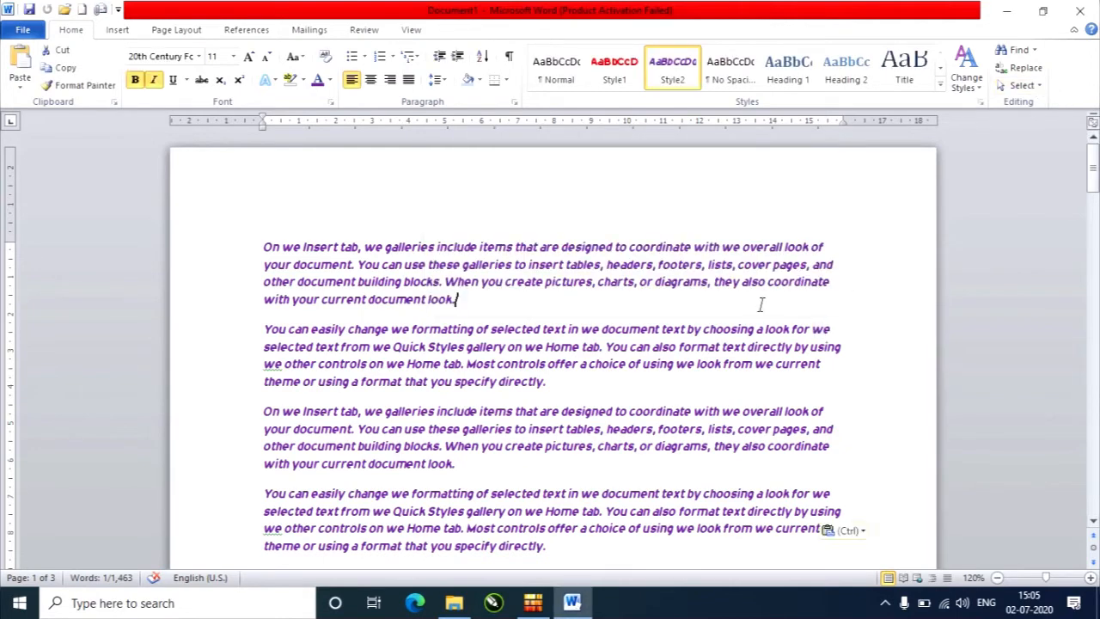
Select all the document text, check the selection across the pages, and clear it at the end of the first paragraph.
click(1031, 86)
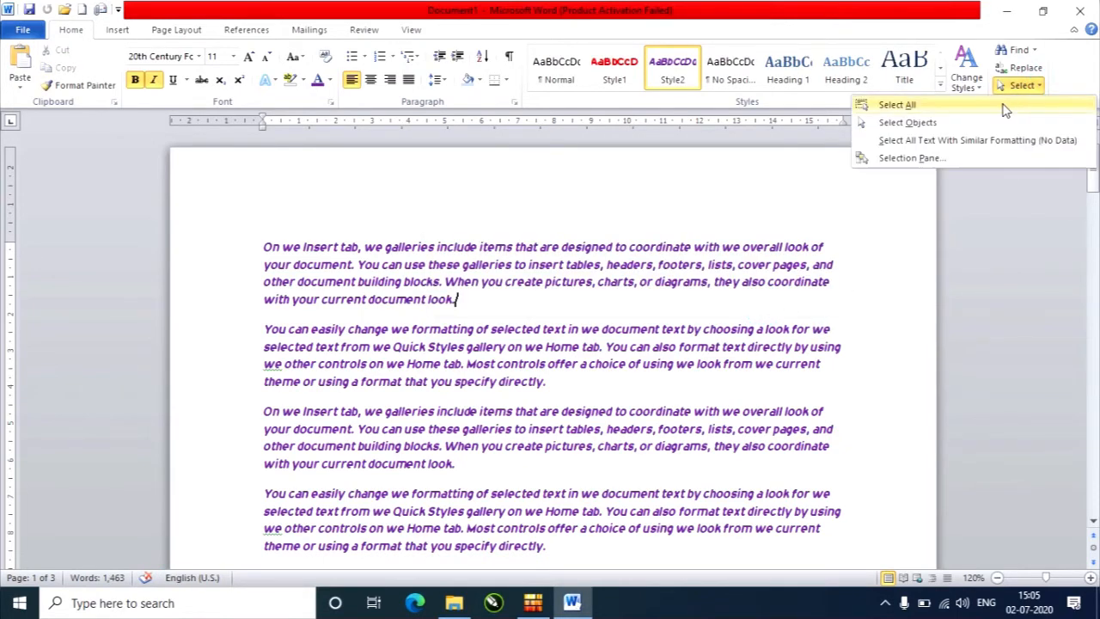
click(1002, 106)
scroll(566, 456, down, 5)
scroll(568, 455, down, 11)
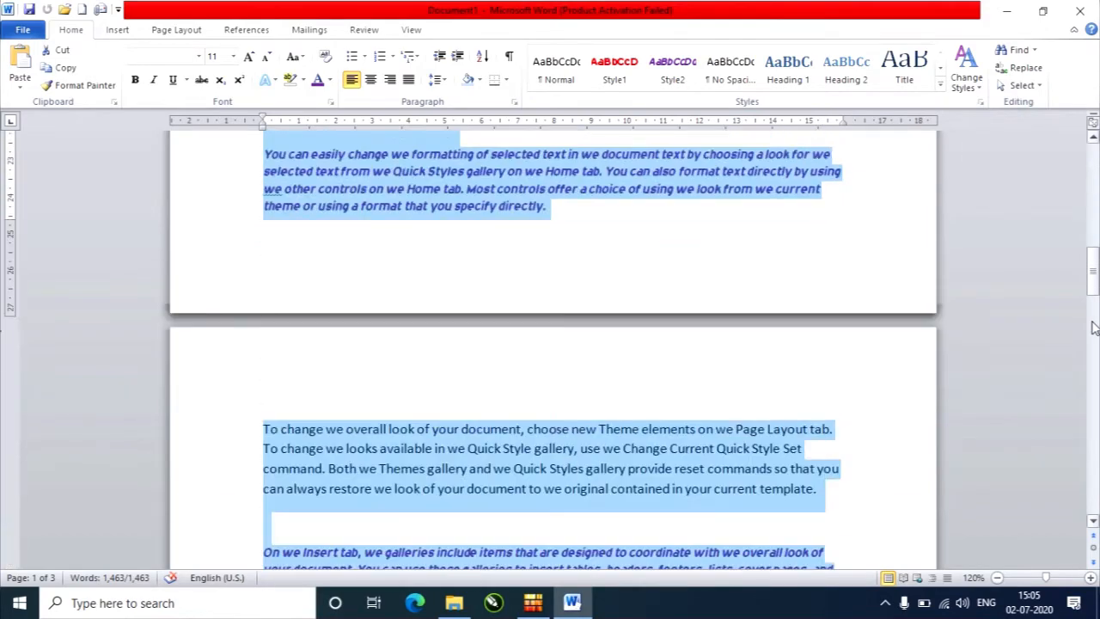
drag(1095, 287, 1094, 172)
click(484, 305)
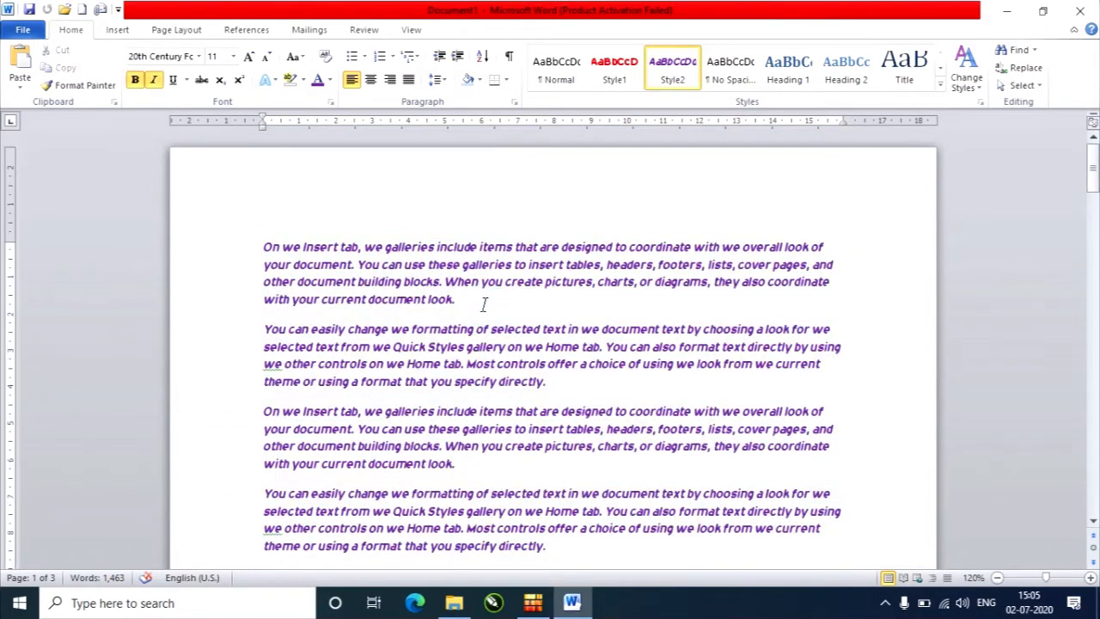
Try the Select Objects mode on the text, and return the cursor to the end of the second paragraph.
click(1020, 86)
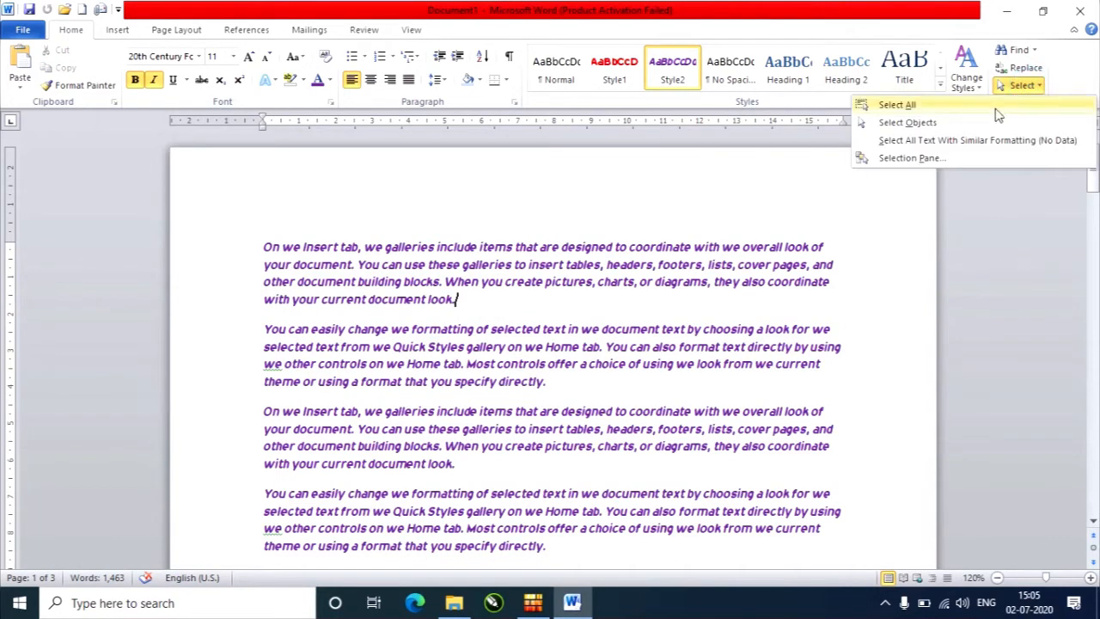
click(990, 125)
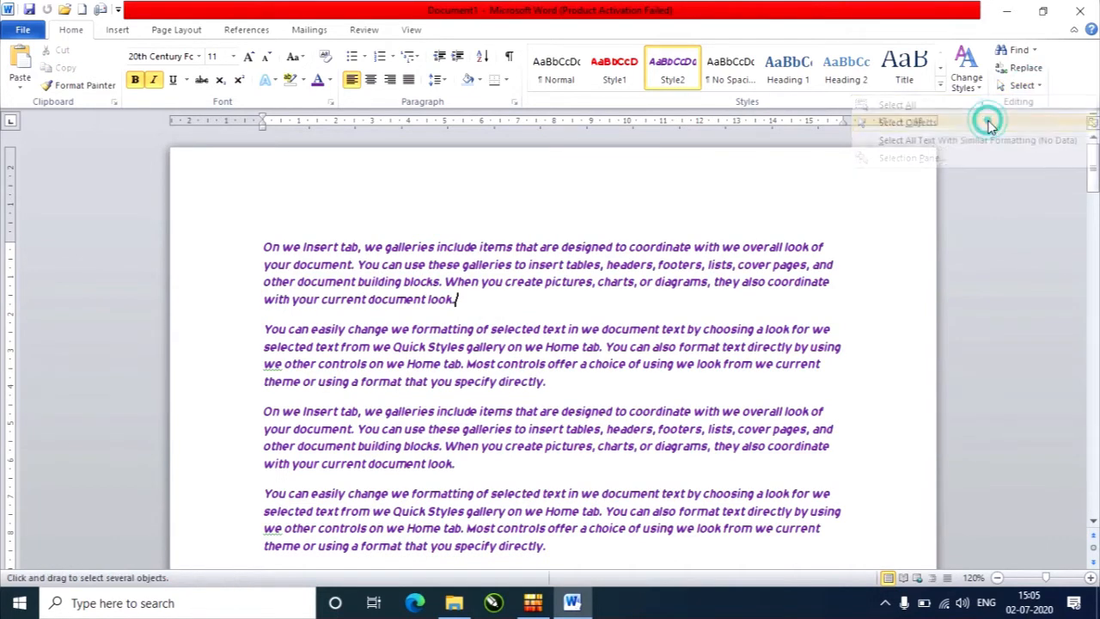
click(474, 309)
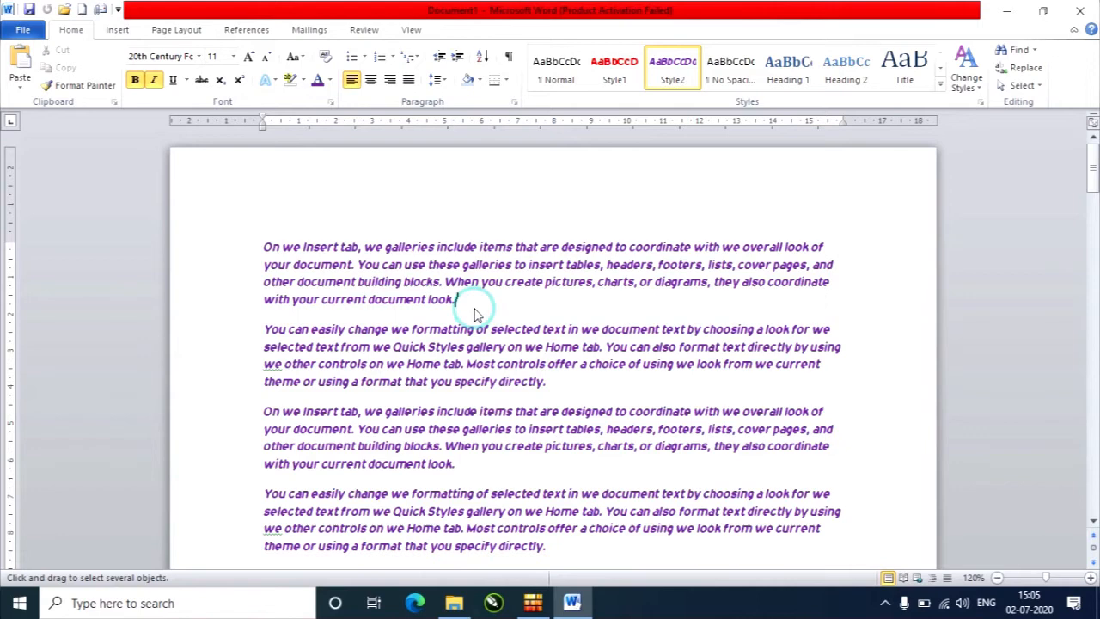
double_click(542, 380)
click(566, 384)
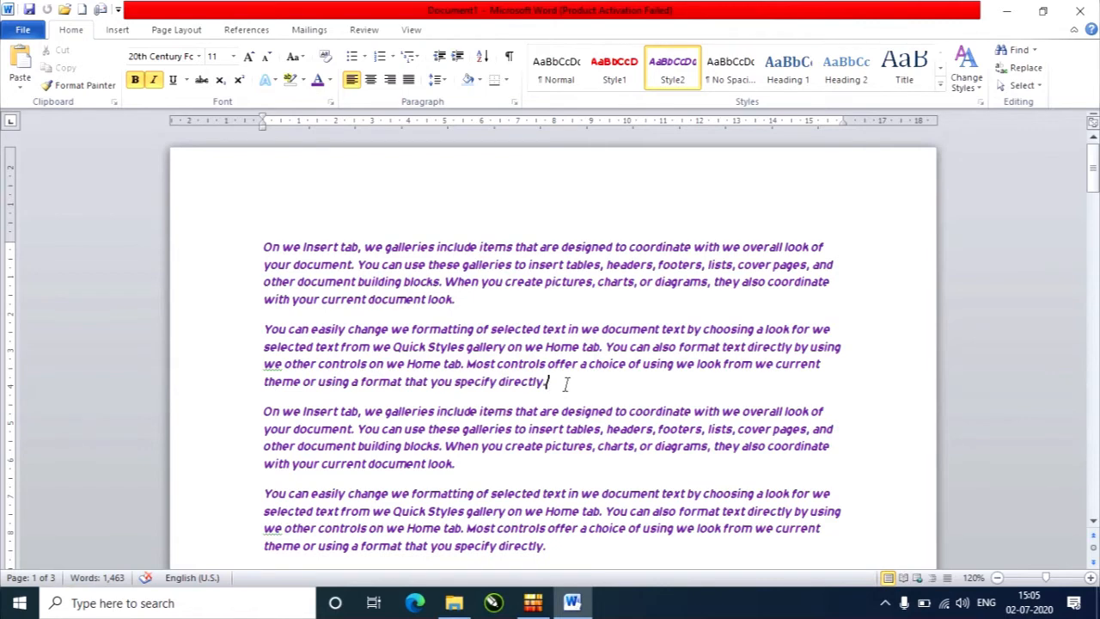
Select all text formatted like the word "Insert" in the first line, check the selection across the pages, and clear it.
click(1021, 85)
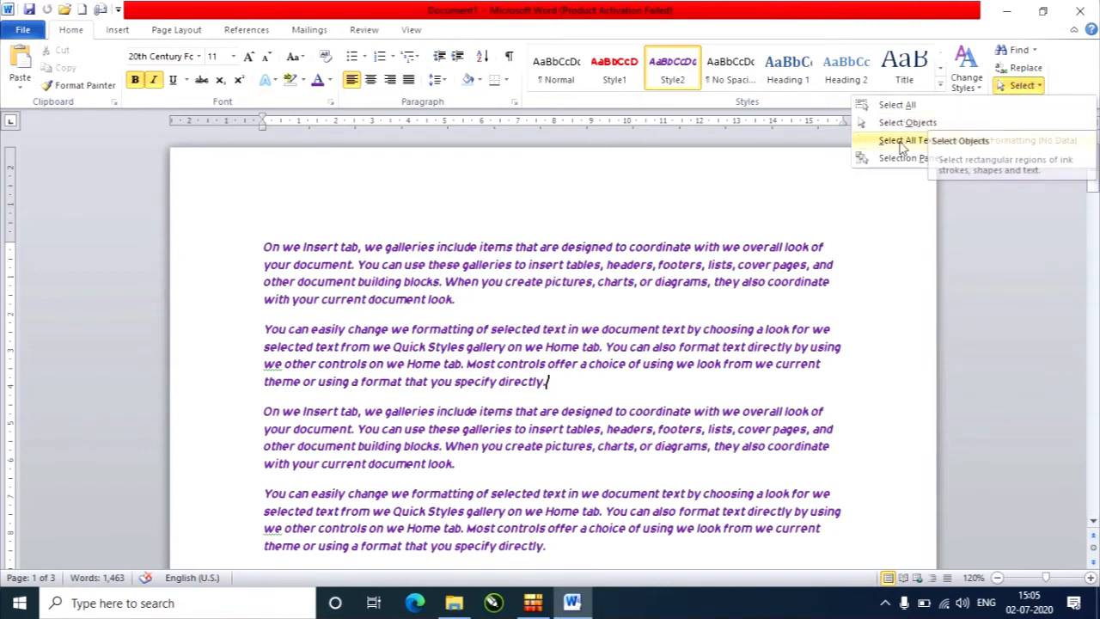
click(320, 248)
double_click(322, 248)
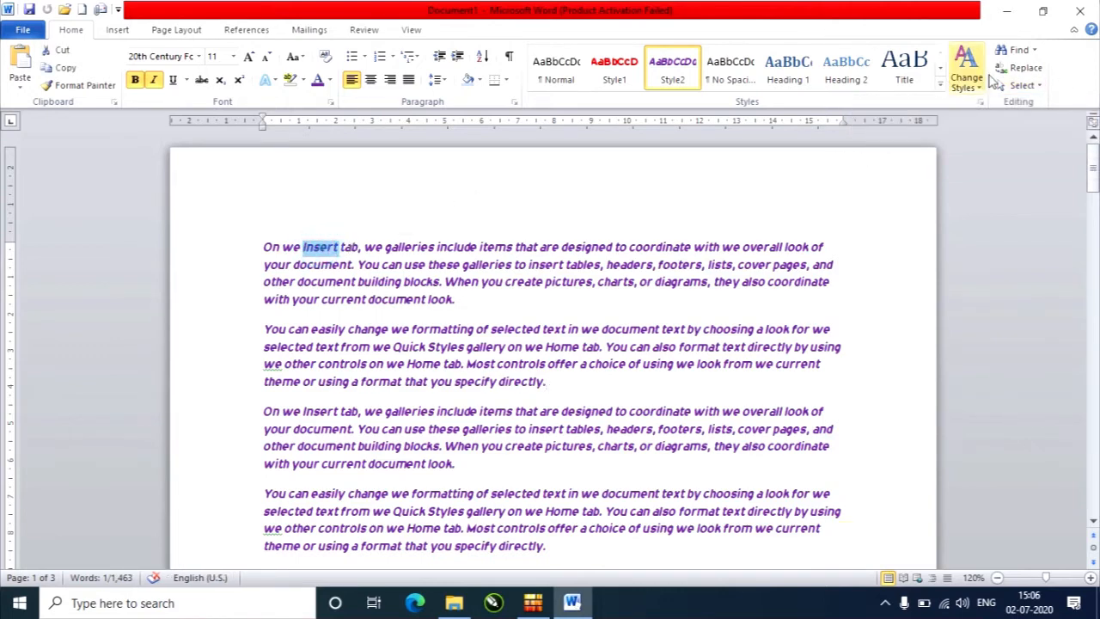
click(1021, 85)
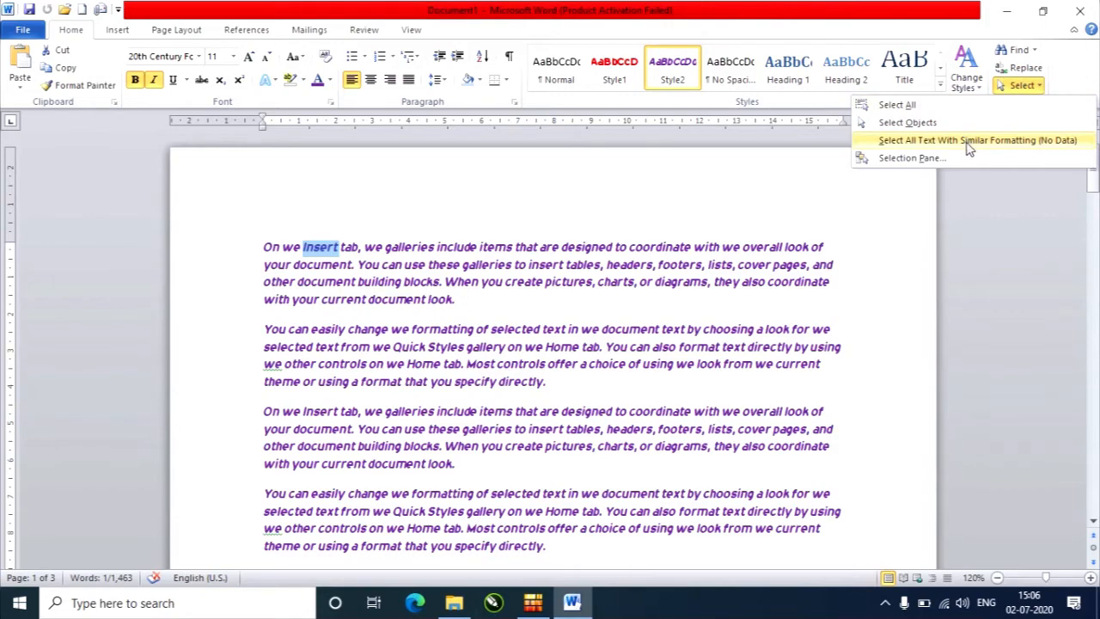
click(968, 144)
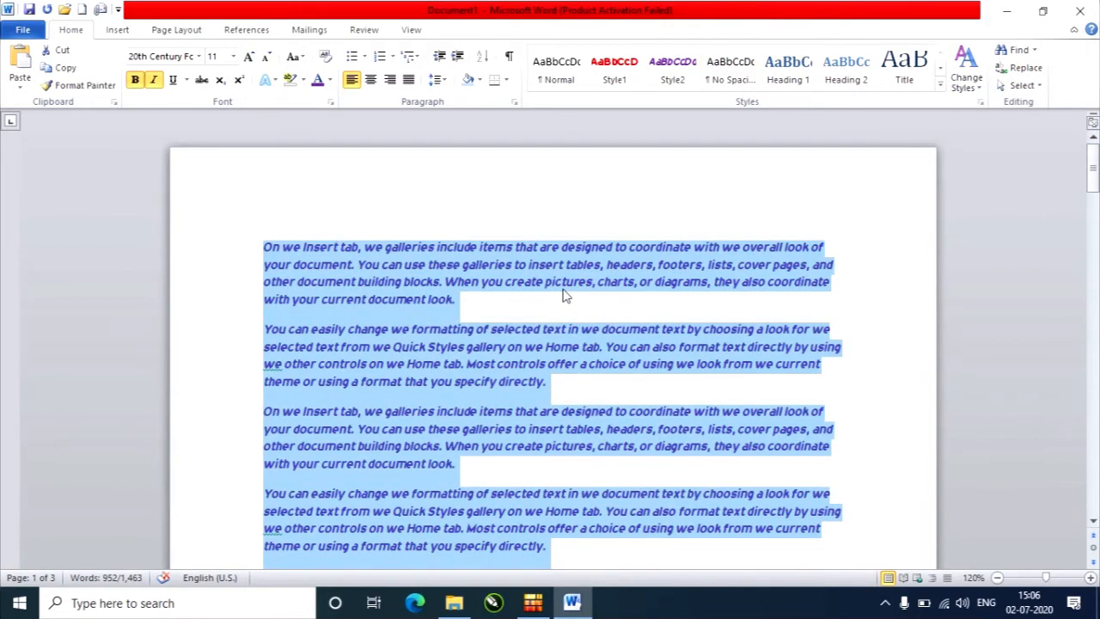
scroll(566, 296, down, 8)
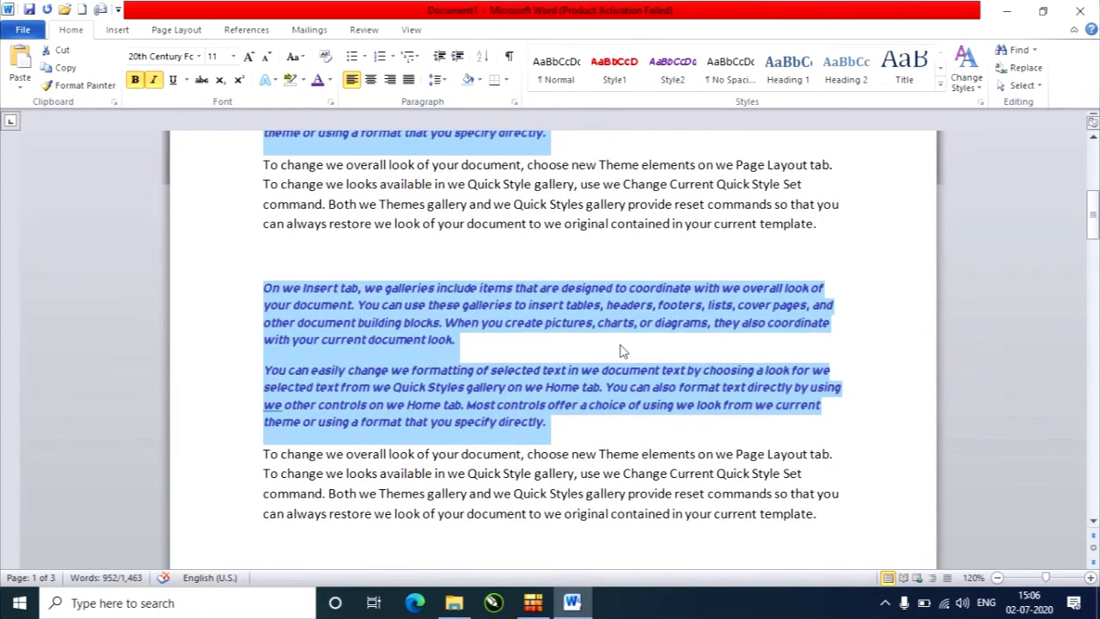
scroll(623, 351, down, 8)
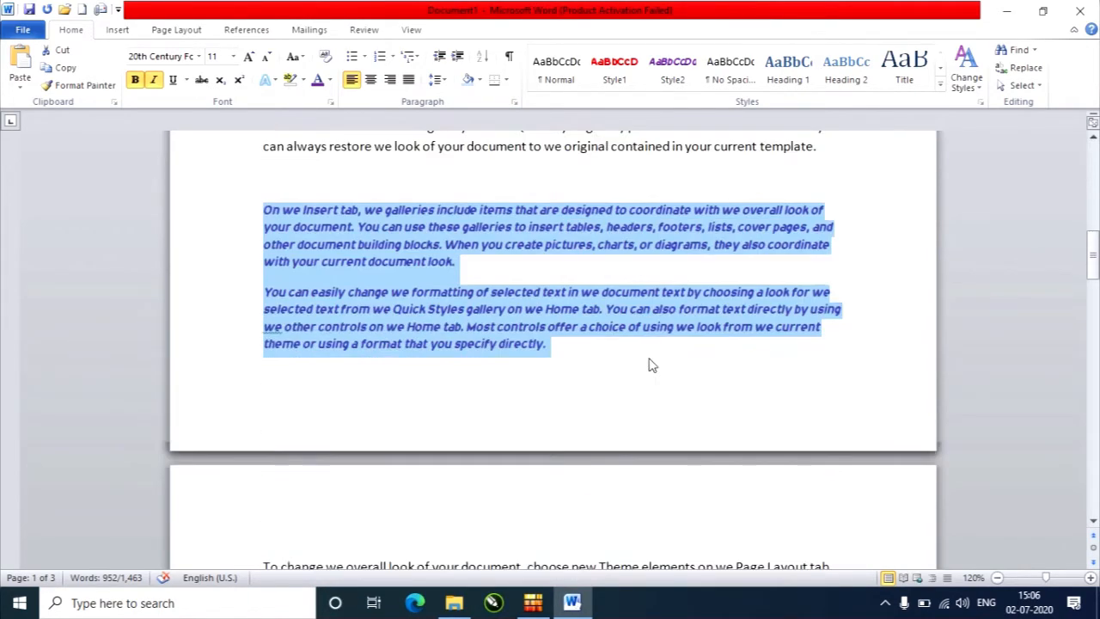
scroll(651, 361, down, 10)
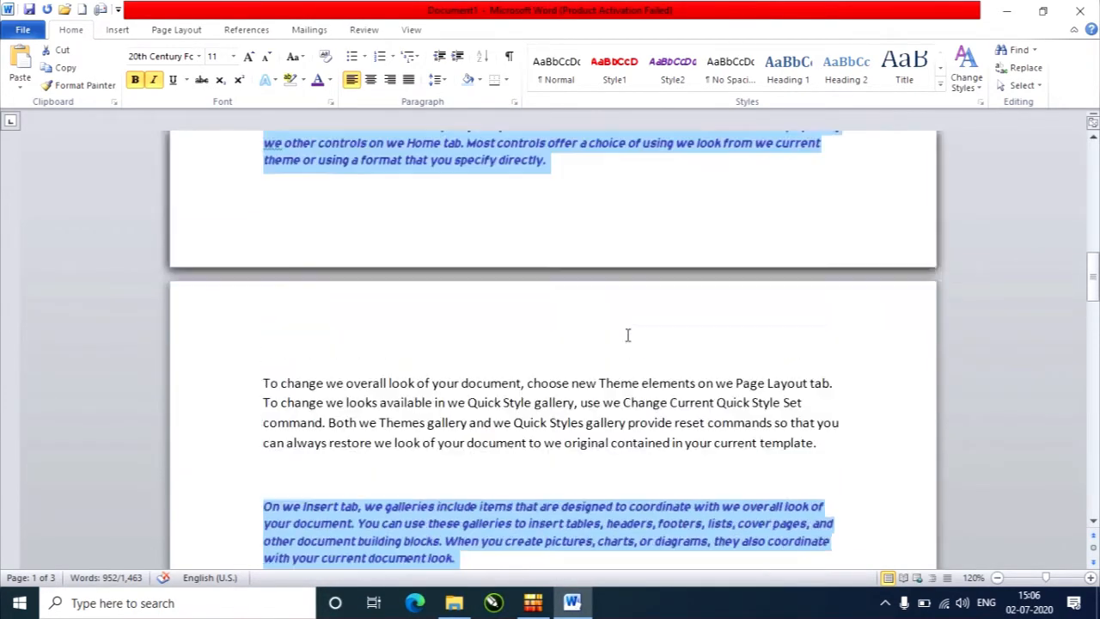
scroll(628, 336, down, 5)
click(619, 308)
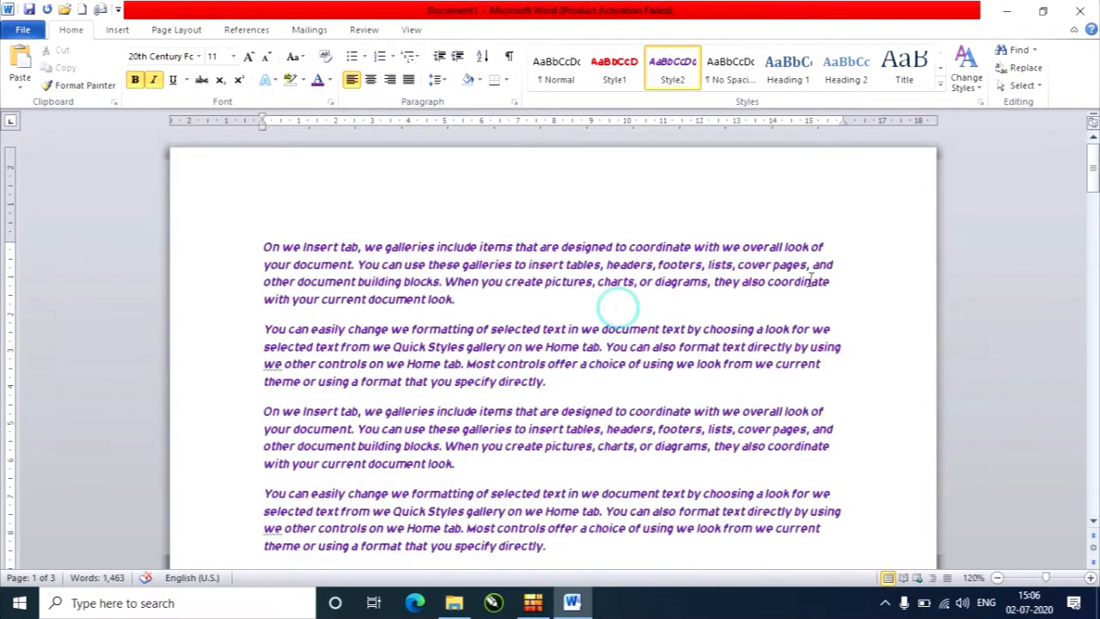
Open the Selection and Visibility pane listing the shapes on this page.
click(1022, 85)
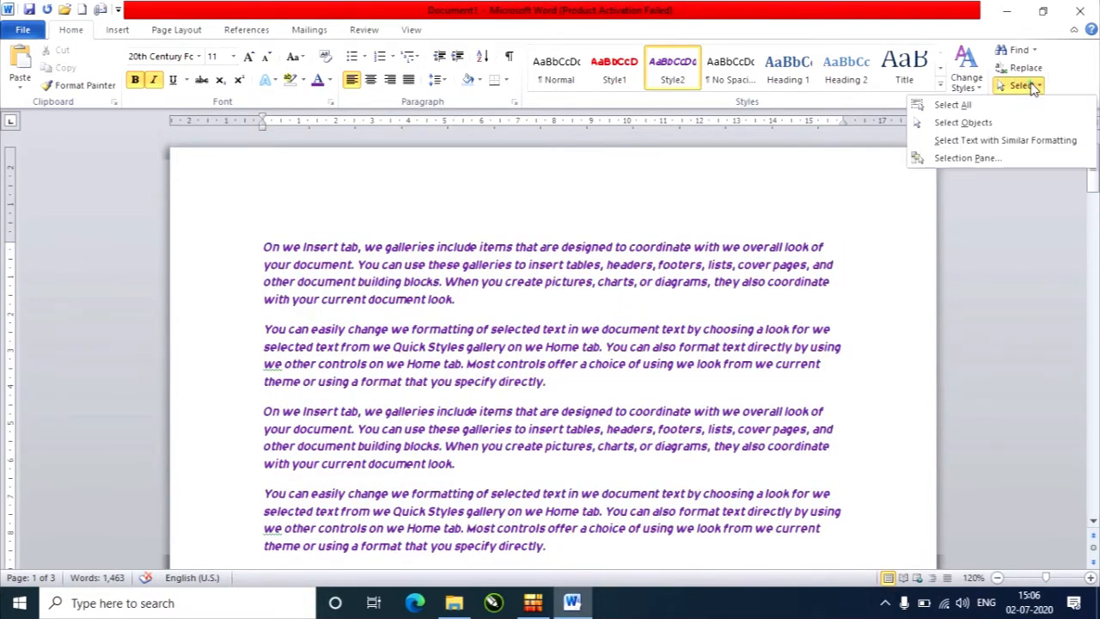
click(1018, 164)
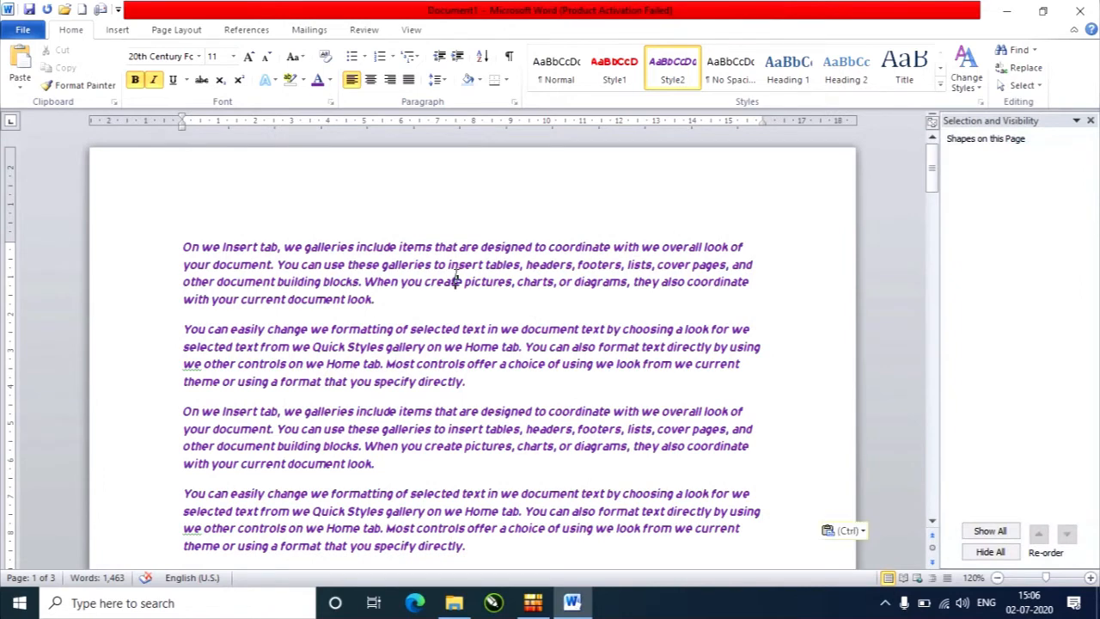
Select the word "create" in the first paragraph and close the Selection and Visibility pane.
double_click(456, 281)
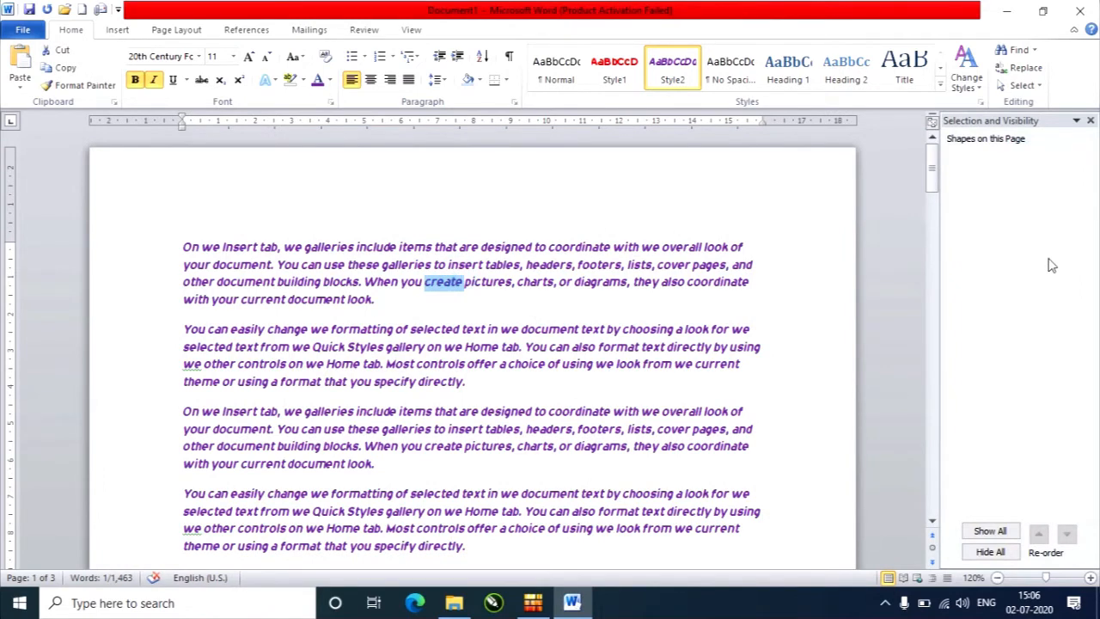
click(1090, 123)
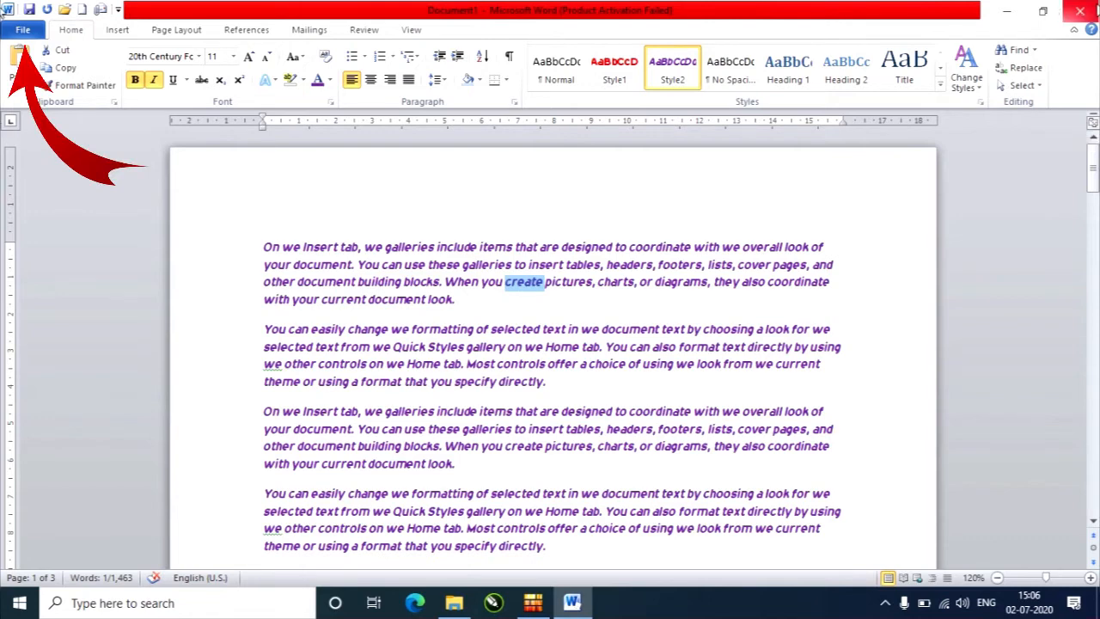
Save the document as a Word Document named "myfile" in the Documents folder.
click(26, 31)
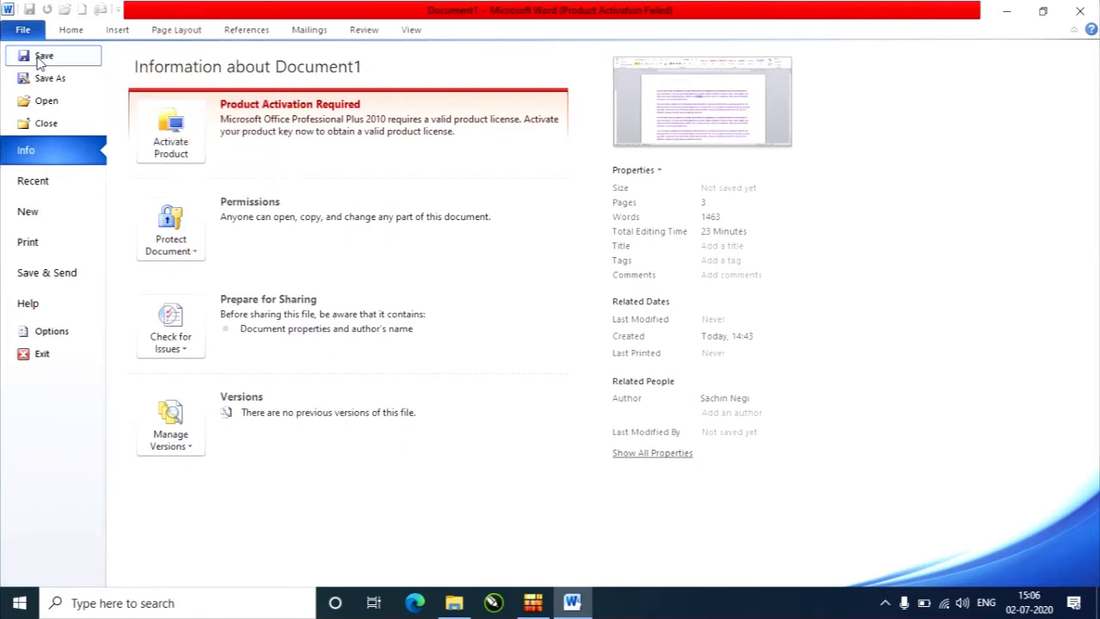
click(43, 55)
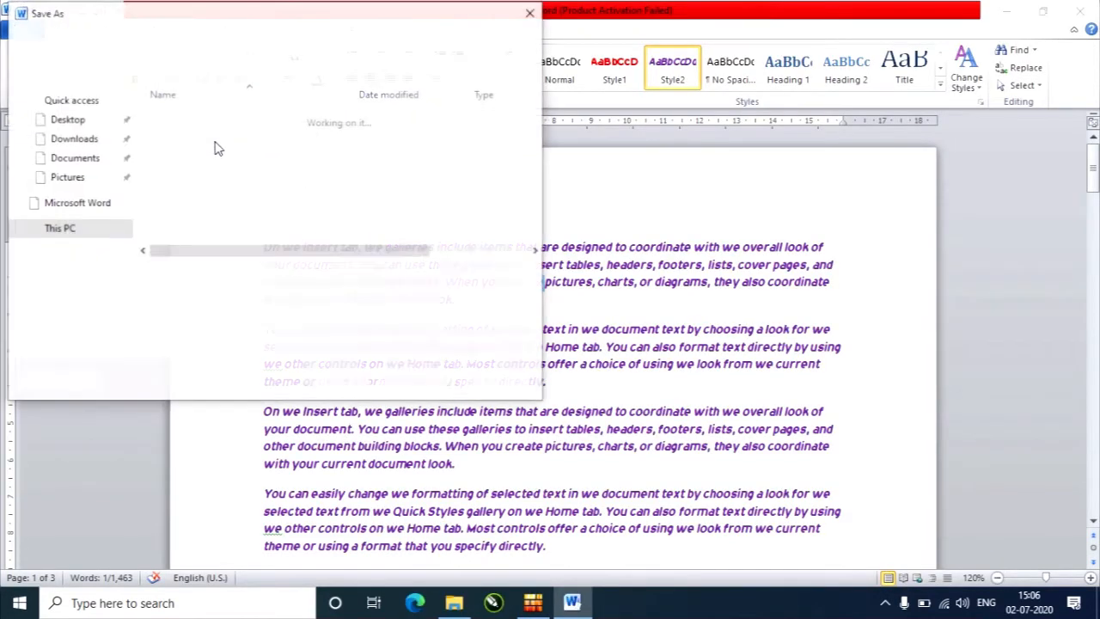
drag(318, 20, 673, 118)
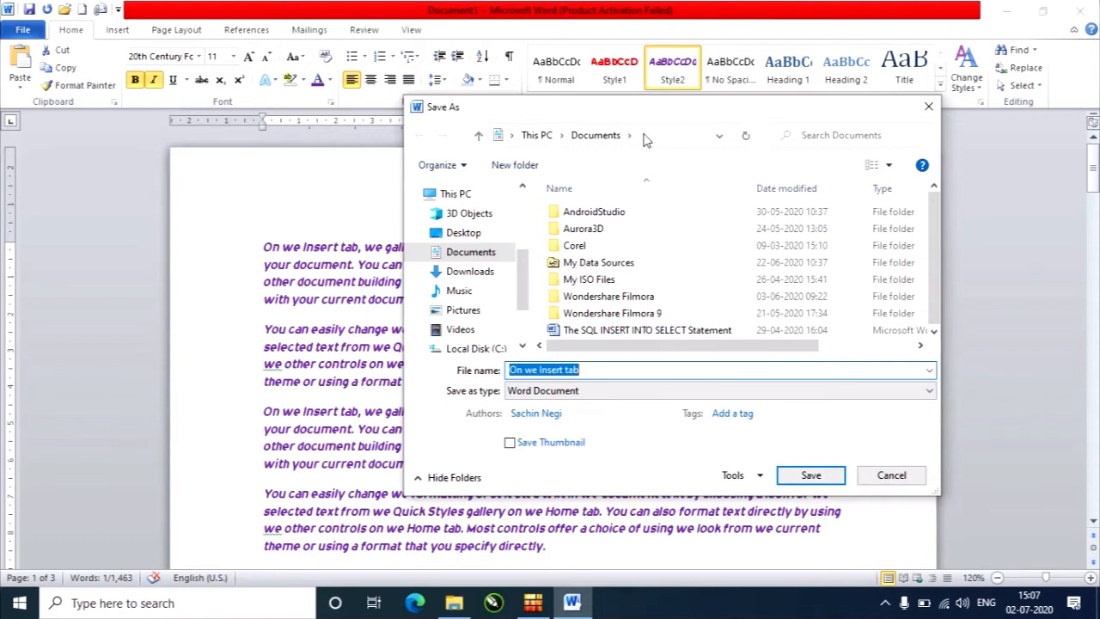
click(472, 258)
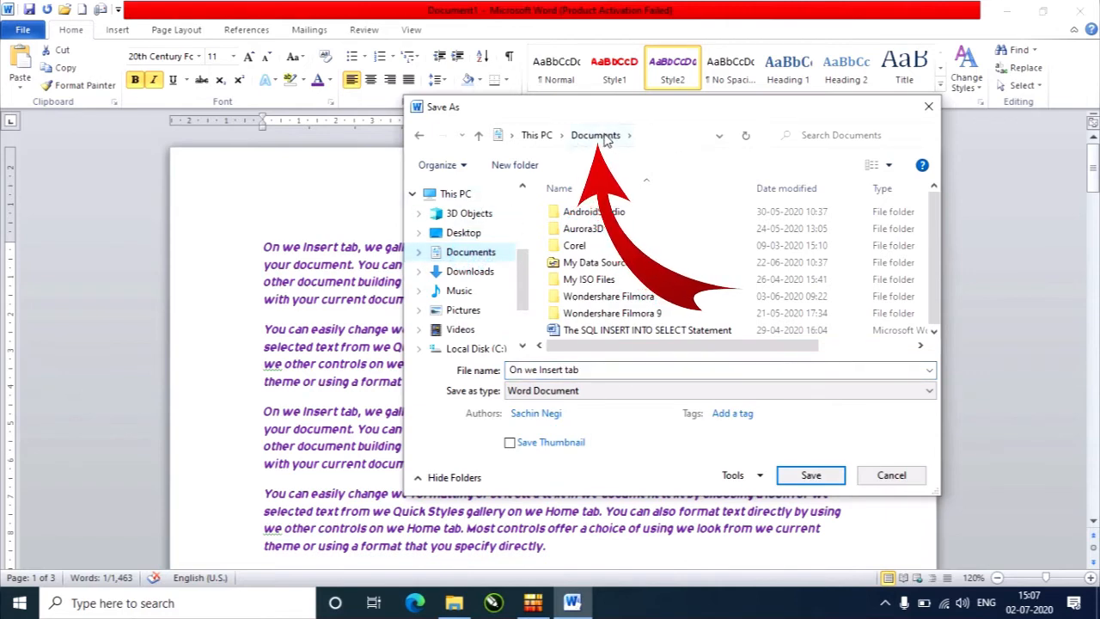
click(592, 371)
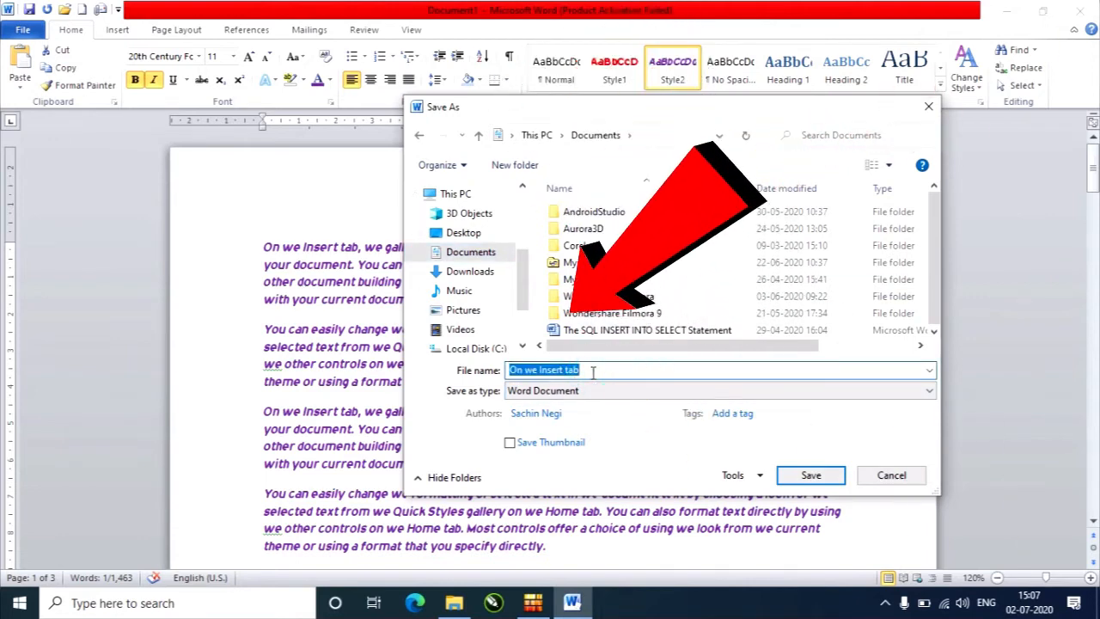
text(mty)
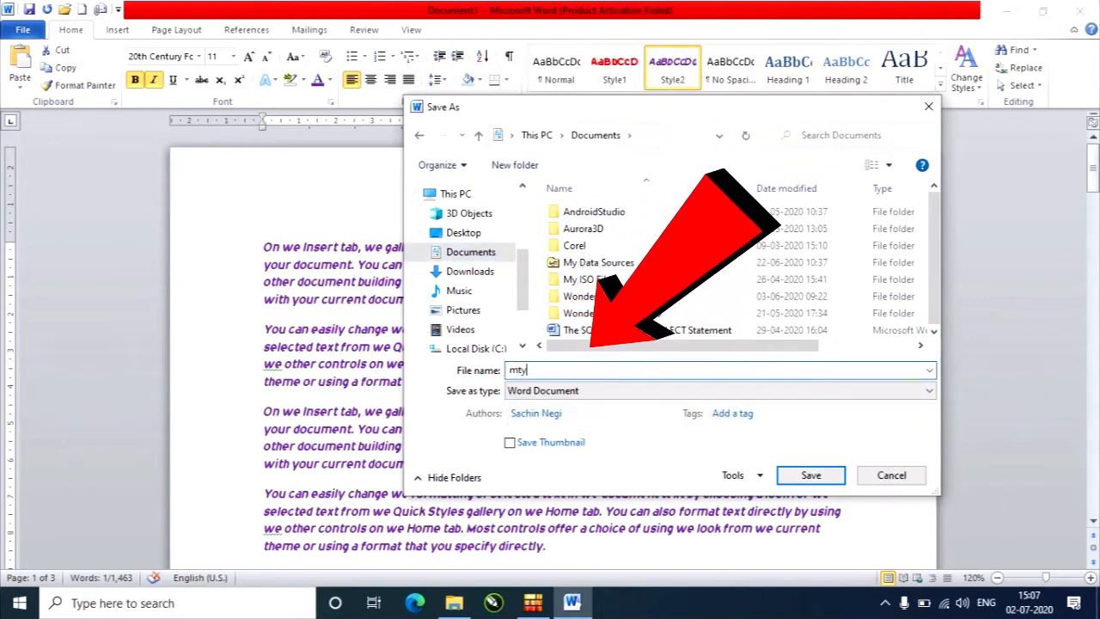
key(BackSpace)
text(yfile)
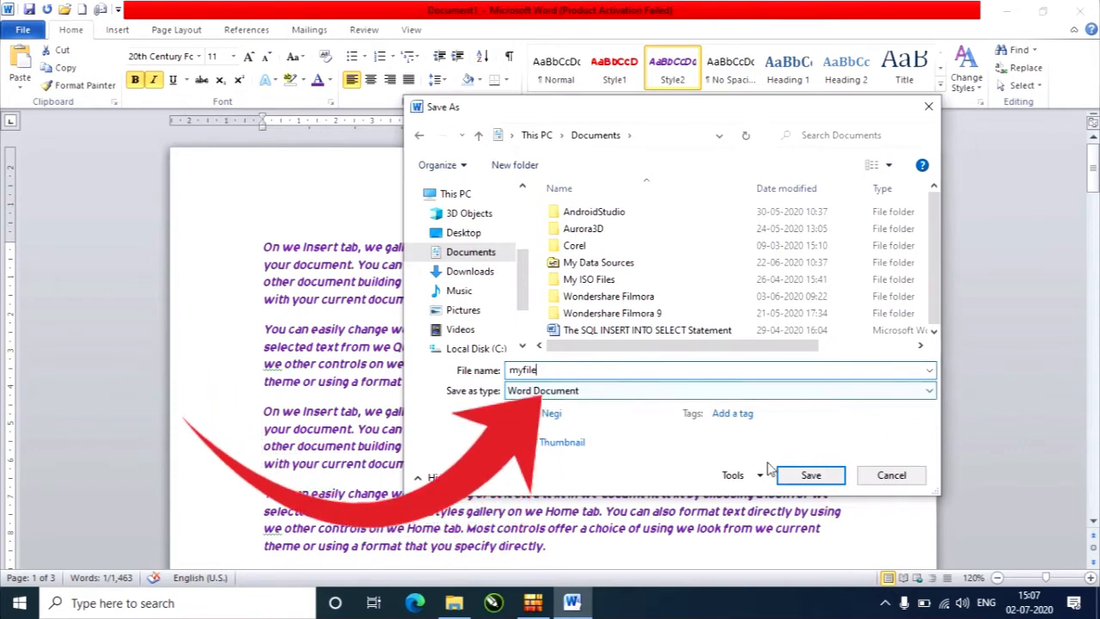
click(806, 476)
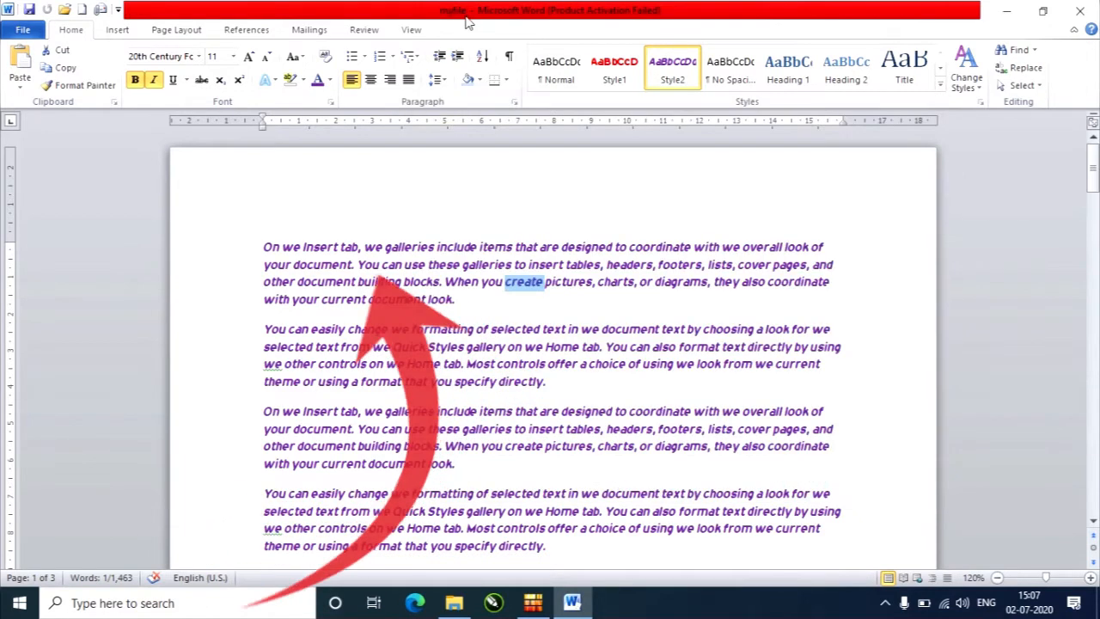
Try to save a PDF copy of the document as "myfile" in the Documents folder.
click(21, 31)
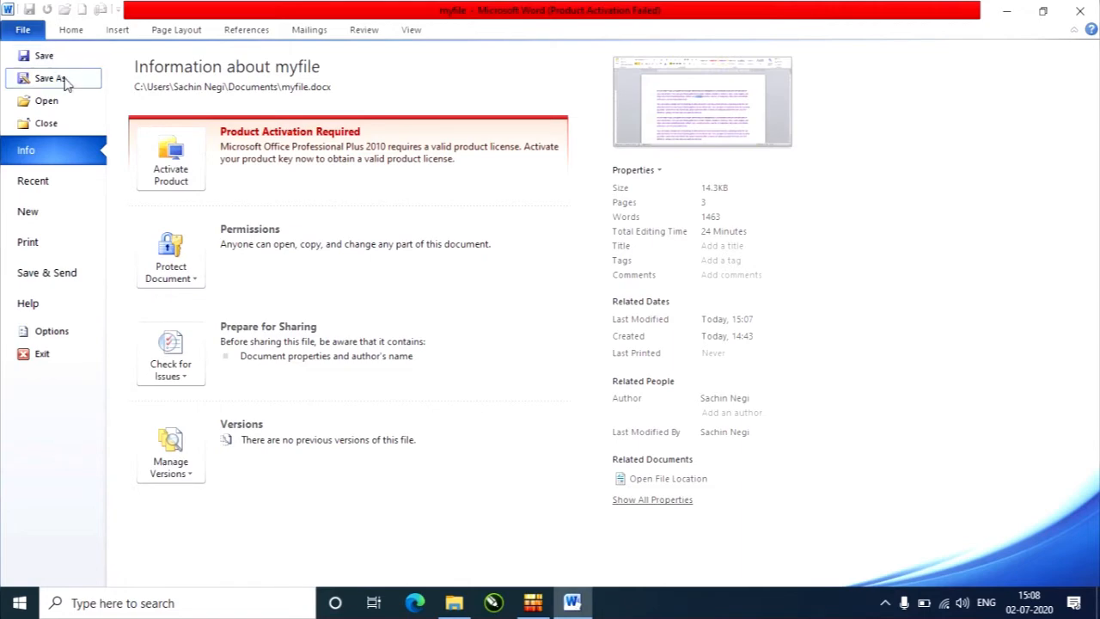
click(70, 78)
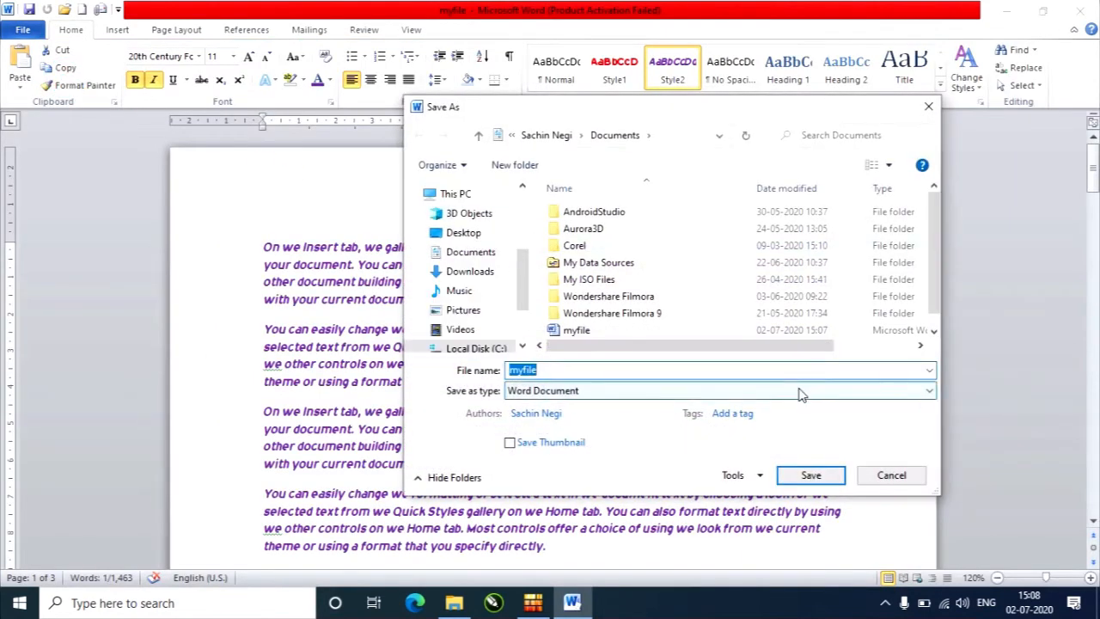
click(798, 390)
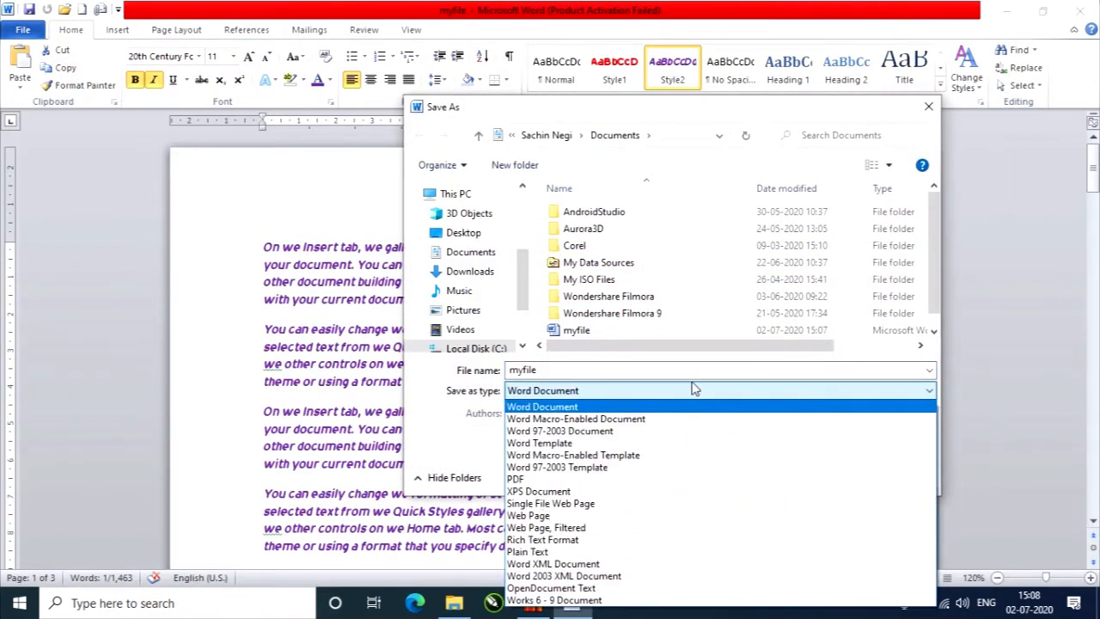
click(731, 106)
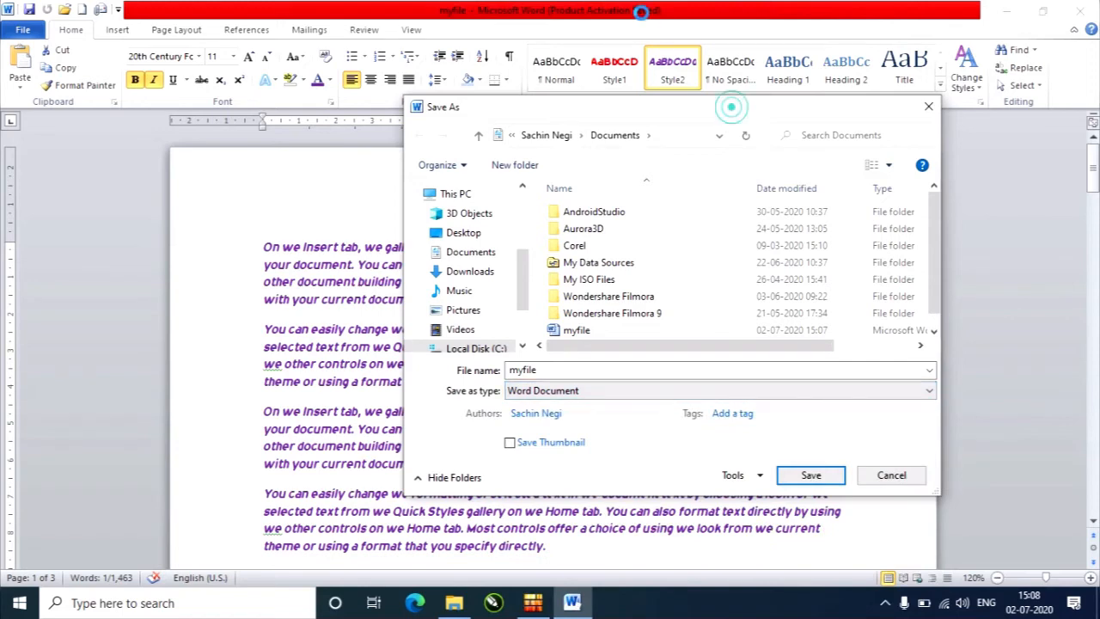
click(882, 390)
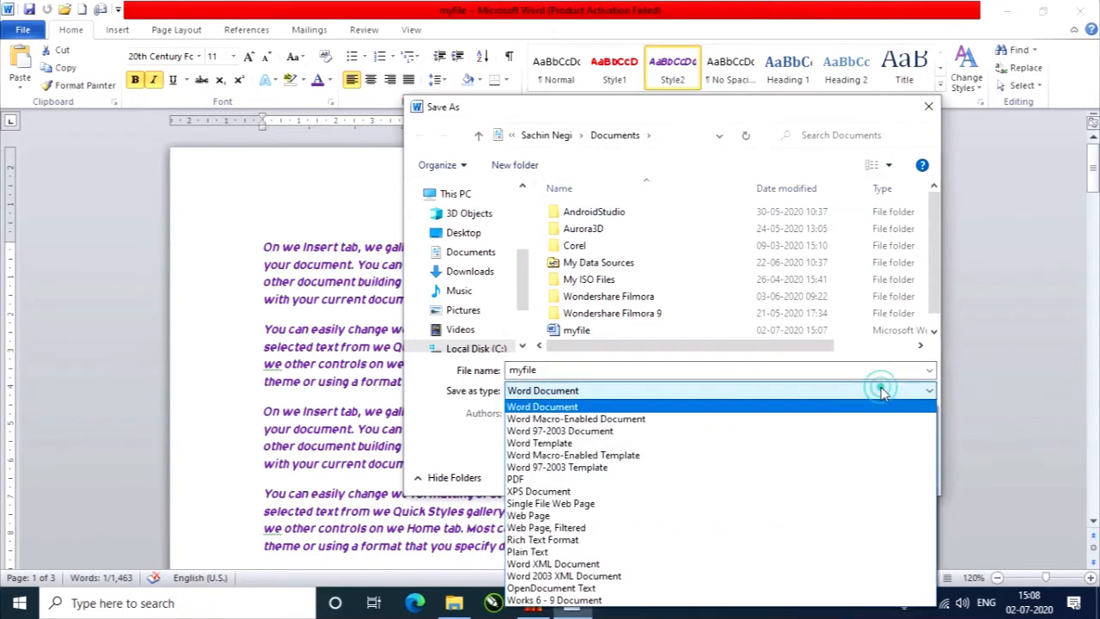
click(621, 481)
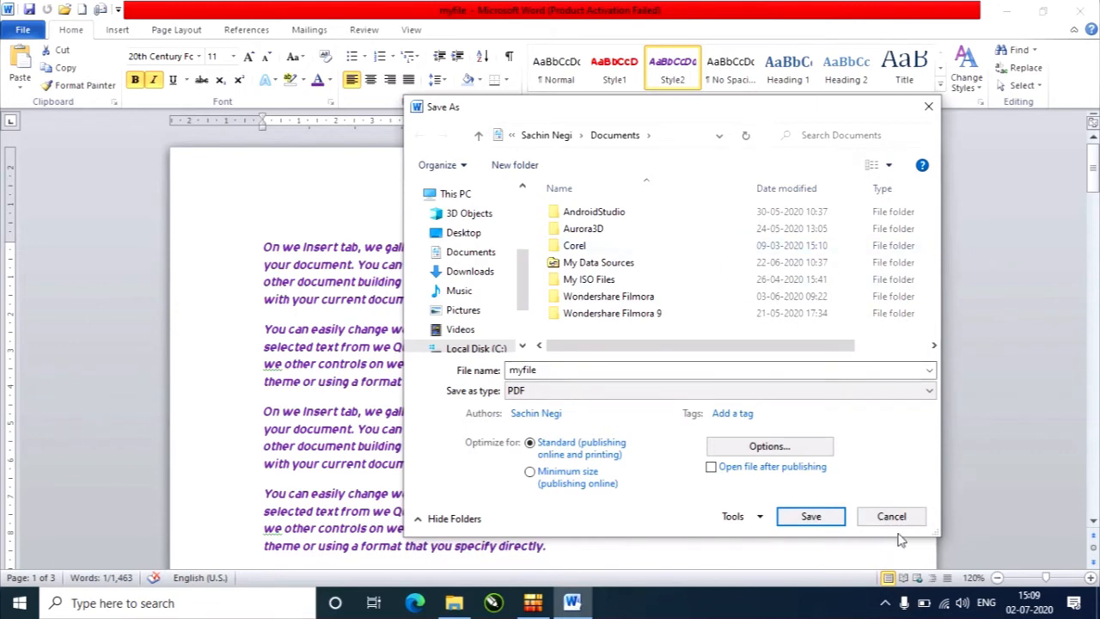
click(832, 519)
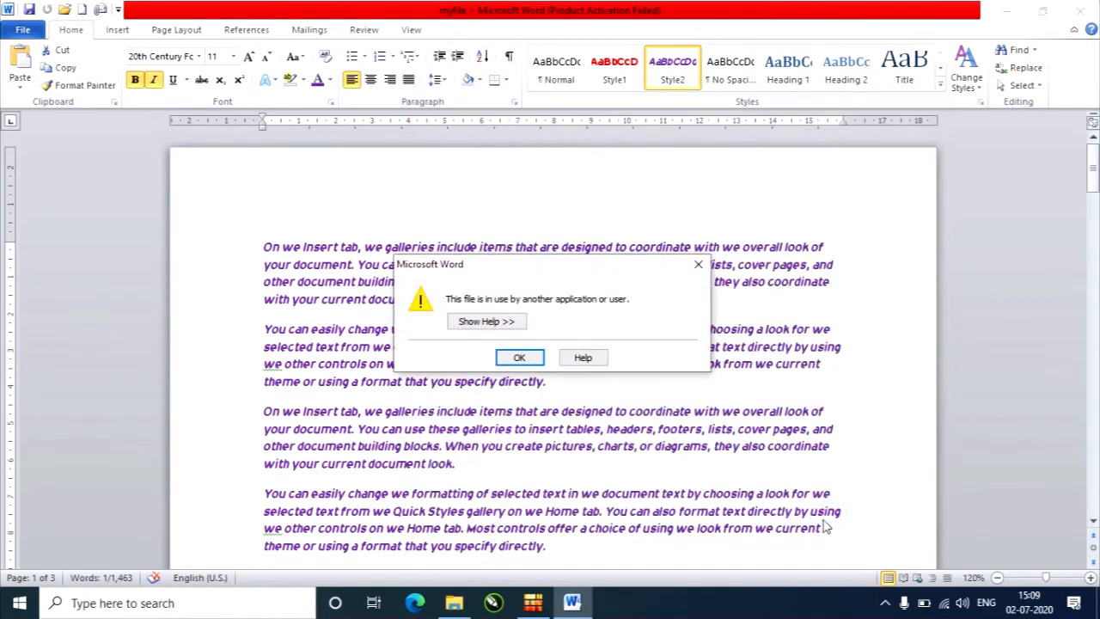
click(520, 358)
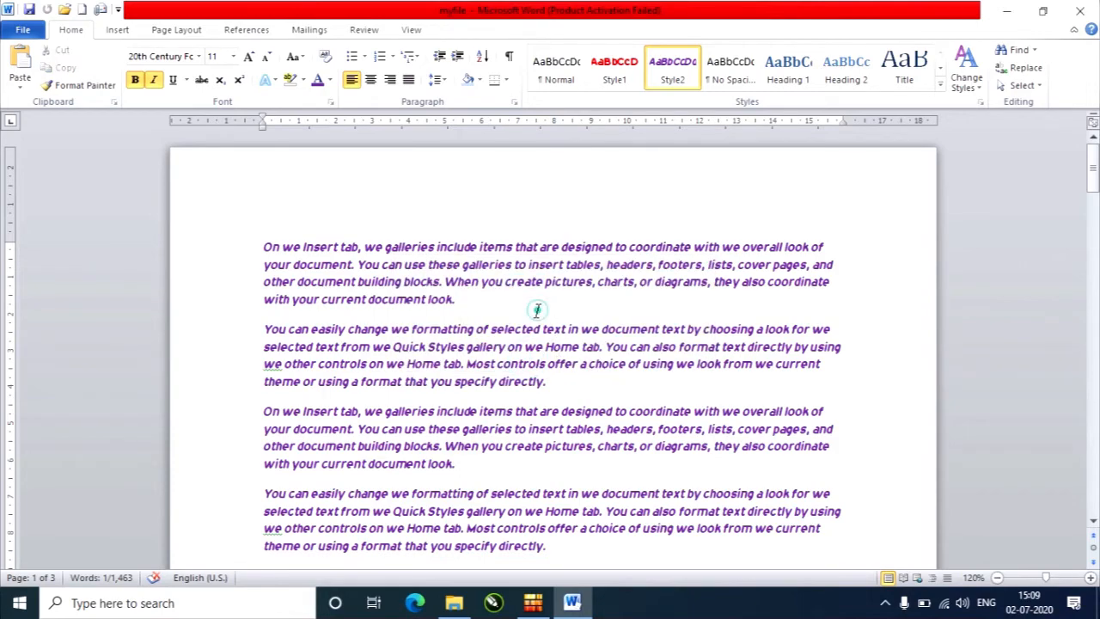
Browse the Word files in Documents, and open the "Git commands" document from the Desktop folder.
click(23, 31)
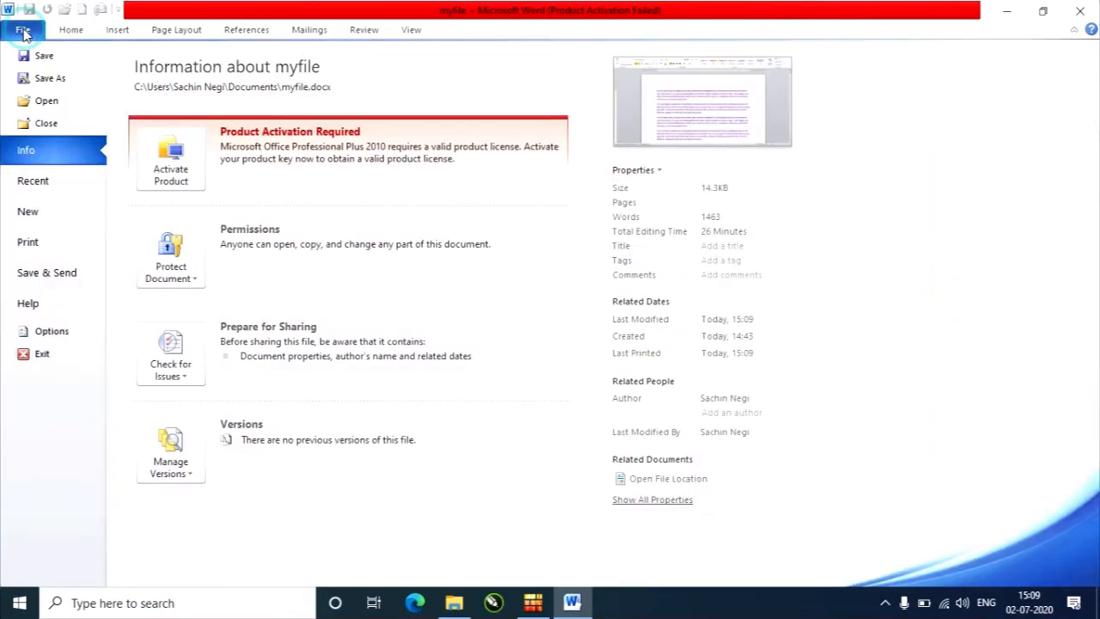
click(65, 109)
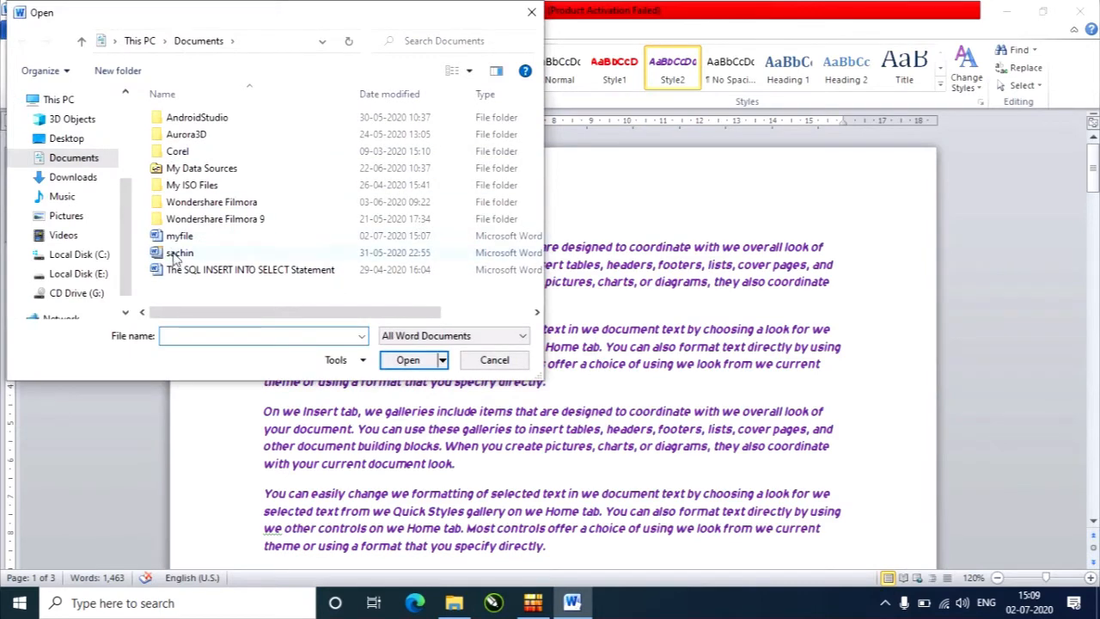
click(180, 235)
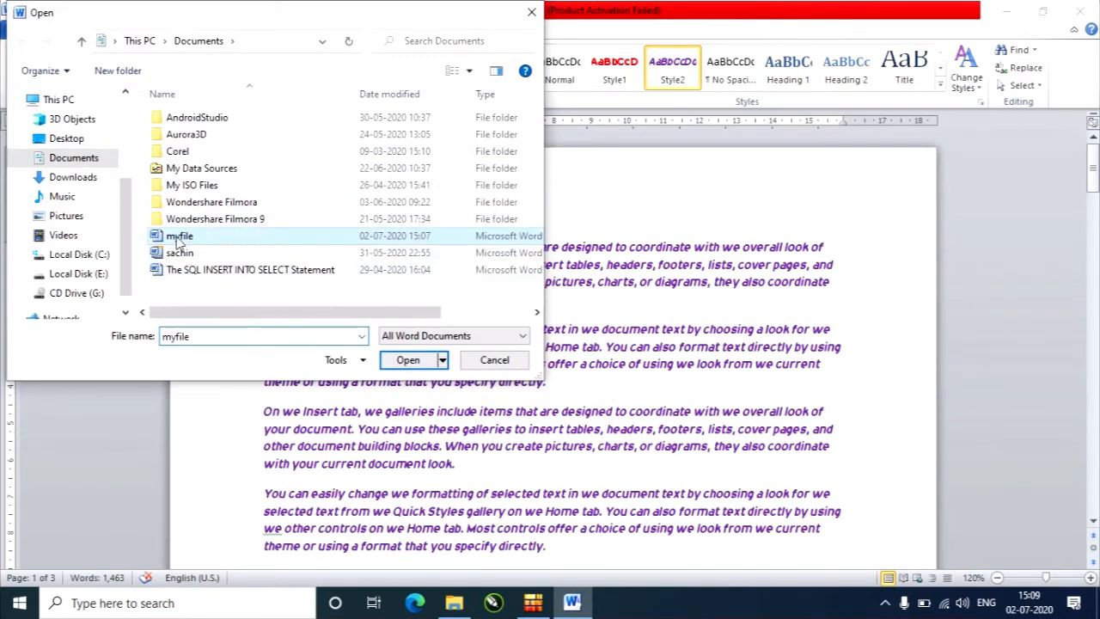
click(180, 252)
click(200, 271)
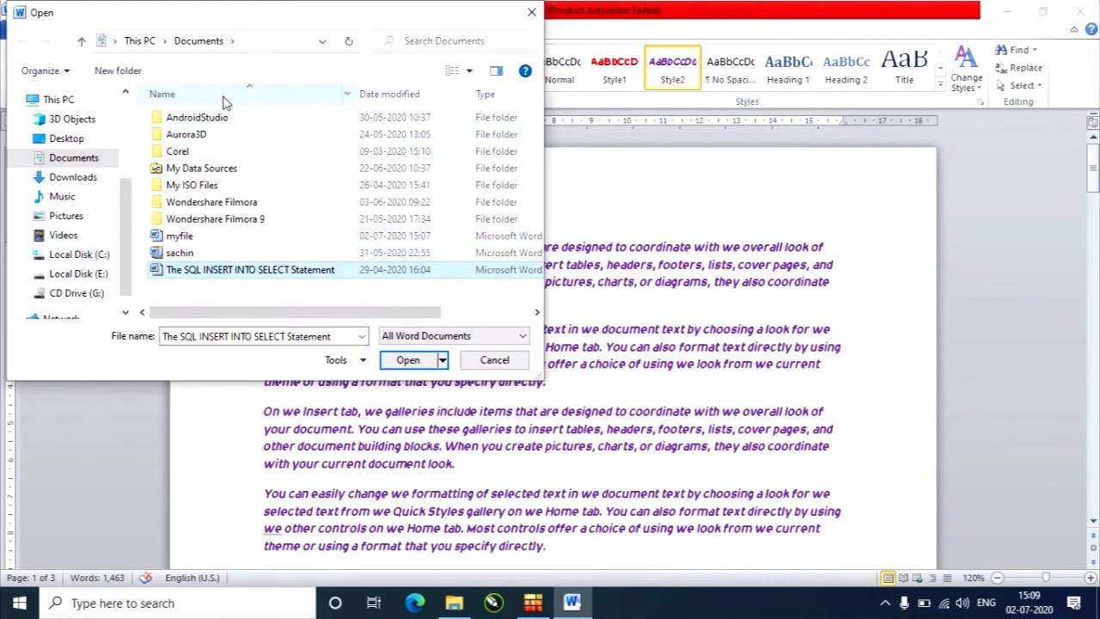
click(69, 138)
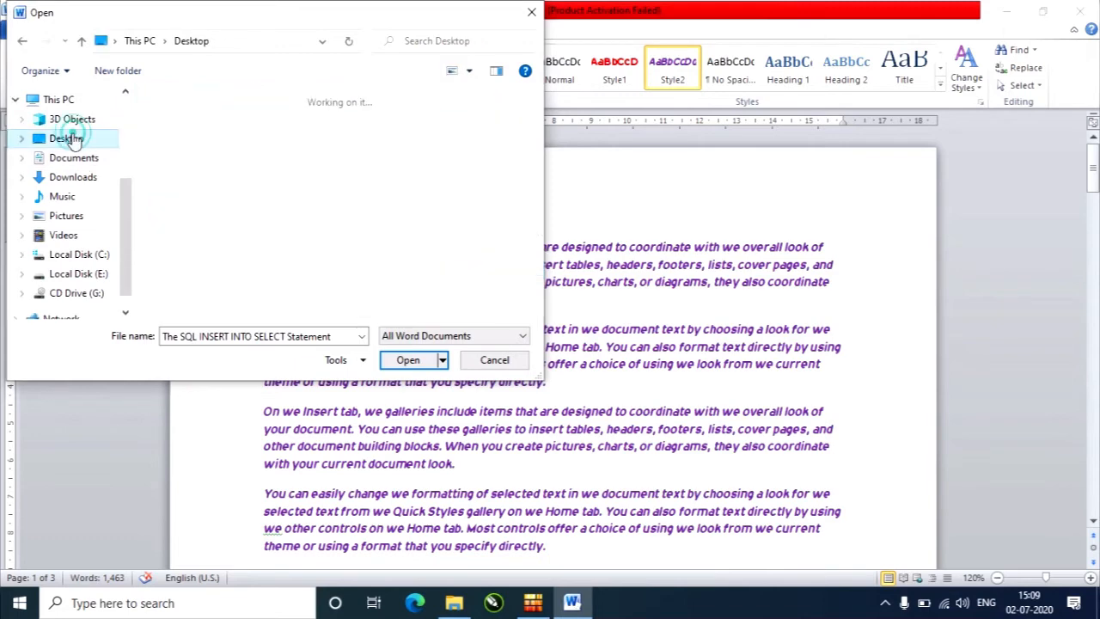
drag(541, 164, 542, 231)
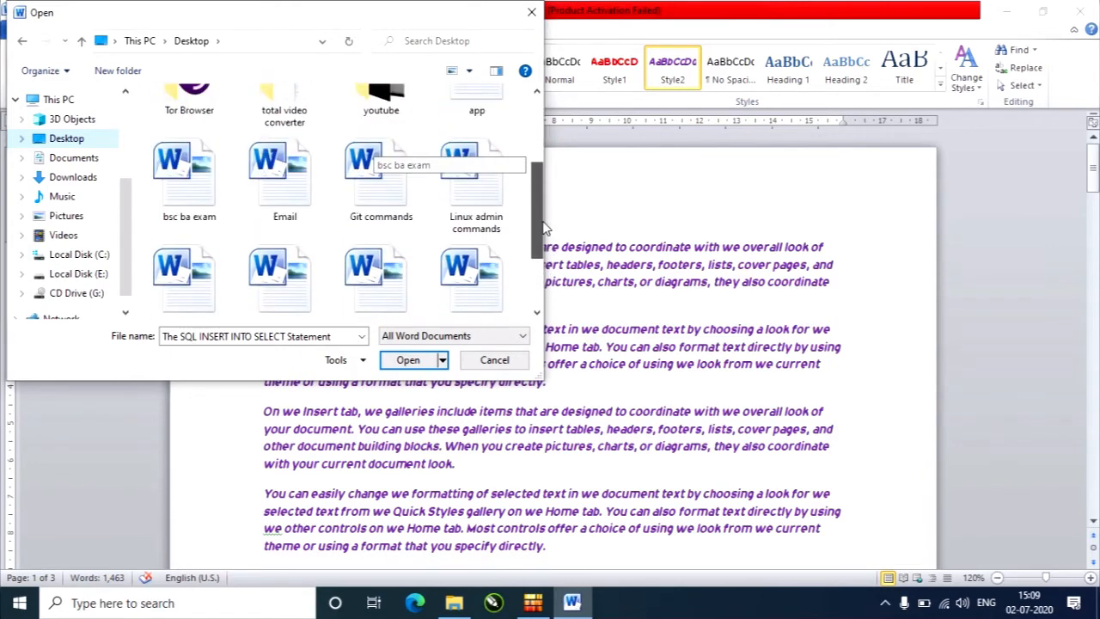
click(364, 200)
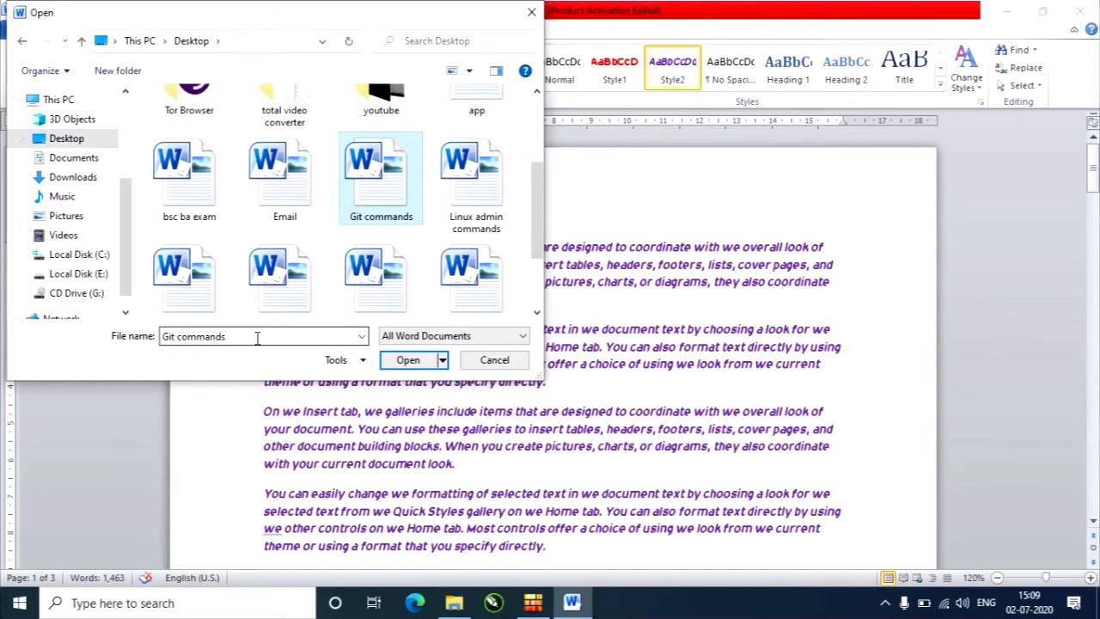
click(407, 362)
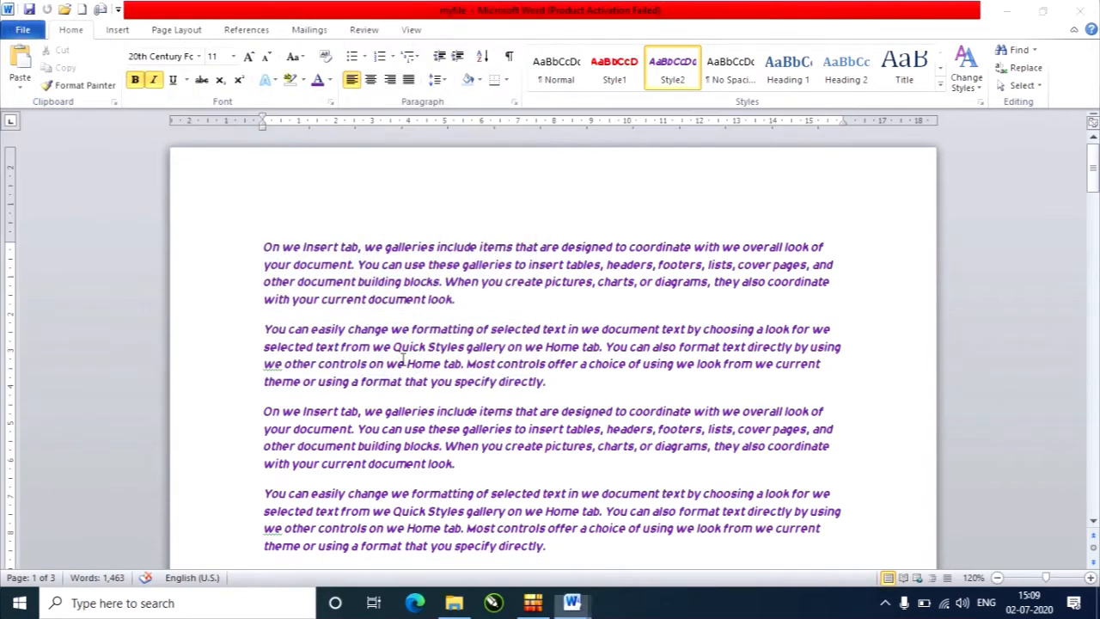
Look through the pages of the Git commands document and close it.
scroll(511, 283, down, 4)
scroll(511, 283, down, 8)
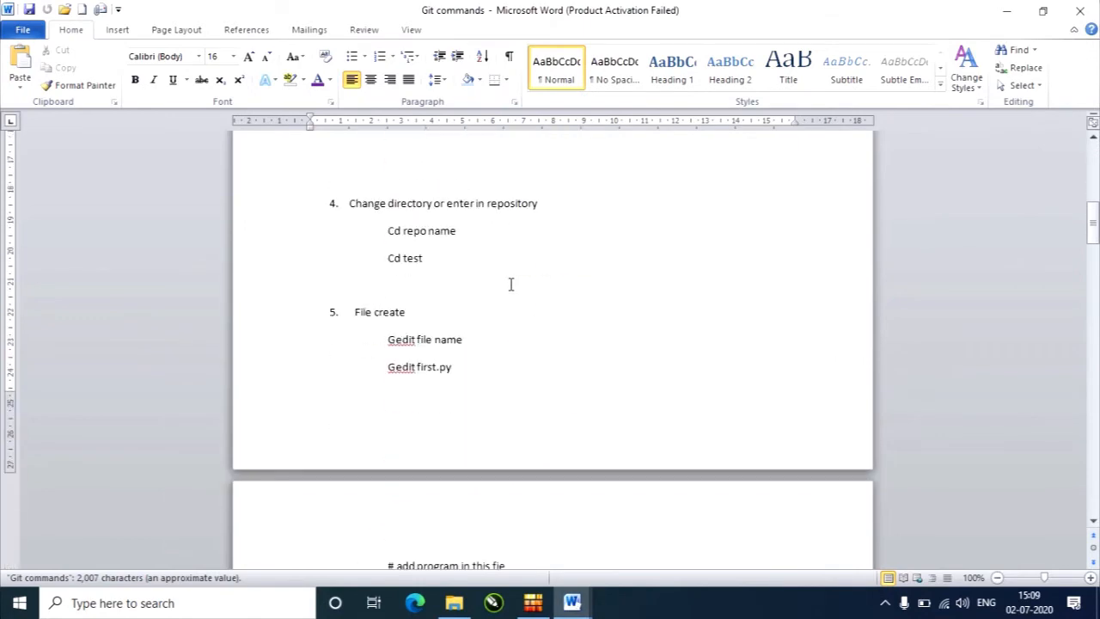
scroll(511, 283, up, 3)
click(26, 30)
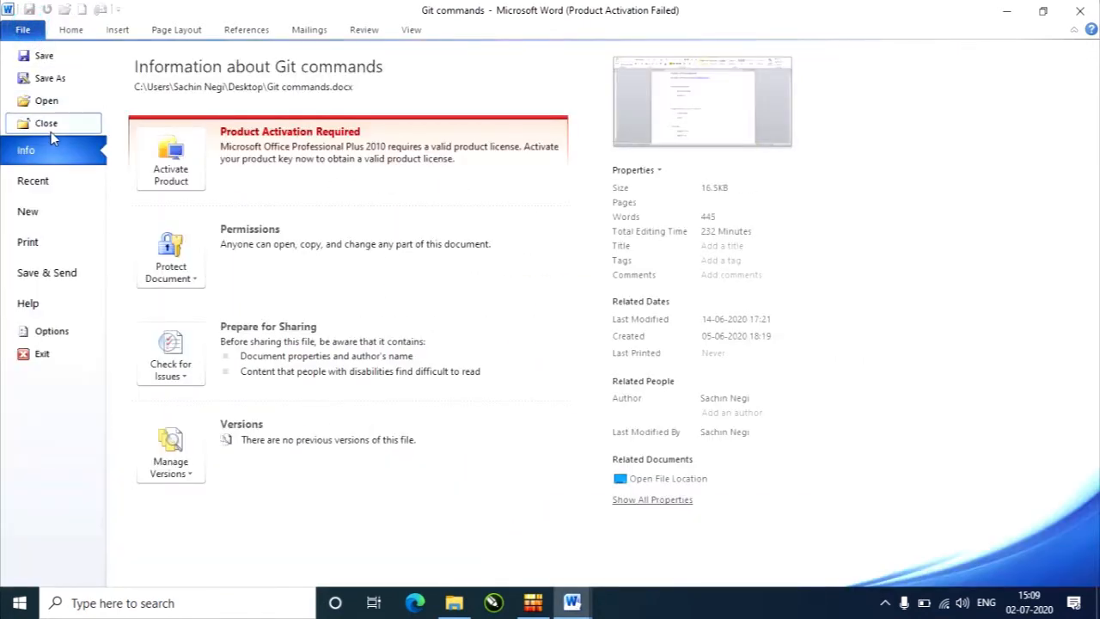
click(51, 127)
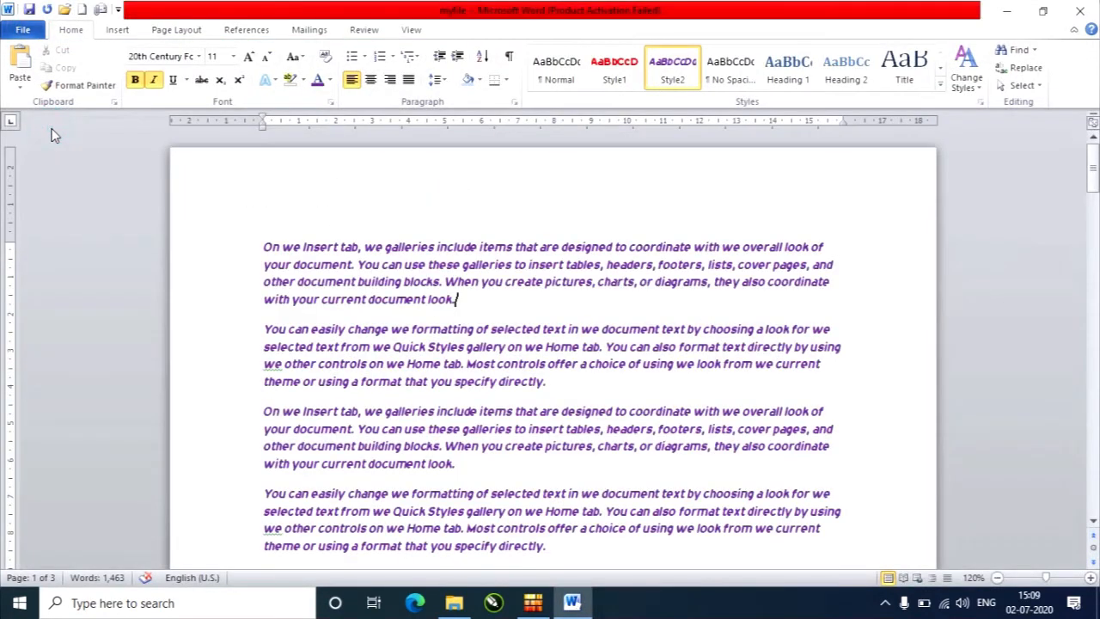
Examine the comments, dates and author entries in myfile's document information, and expand the list to all properties.
click(24, 30)
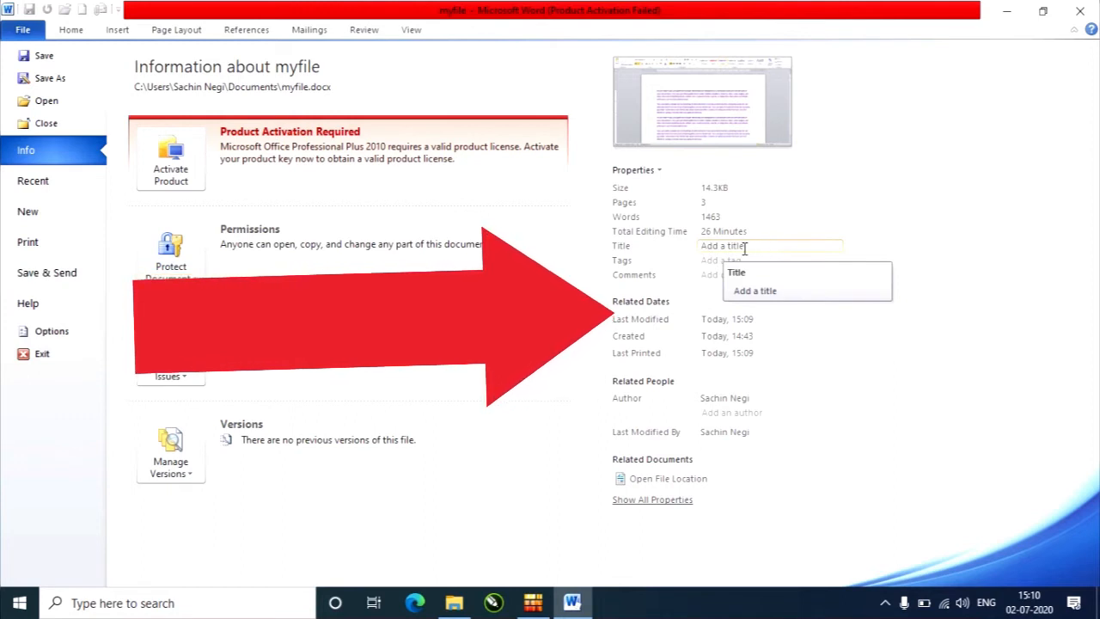
click(748, 275)
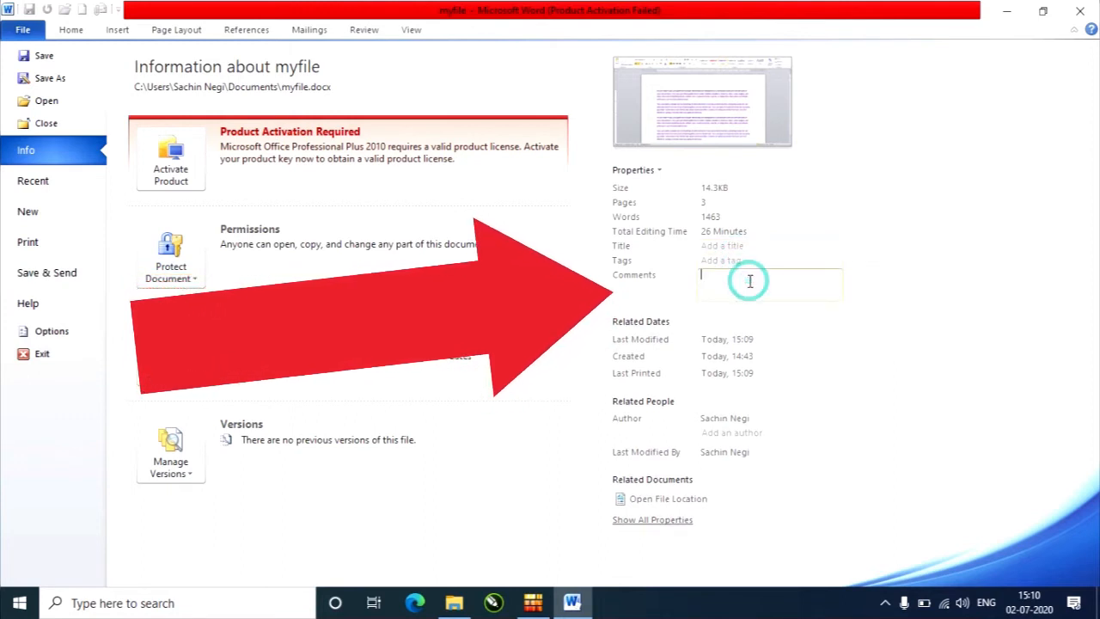
click(753, 342)
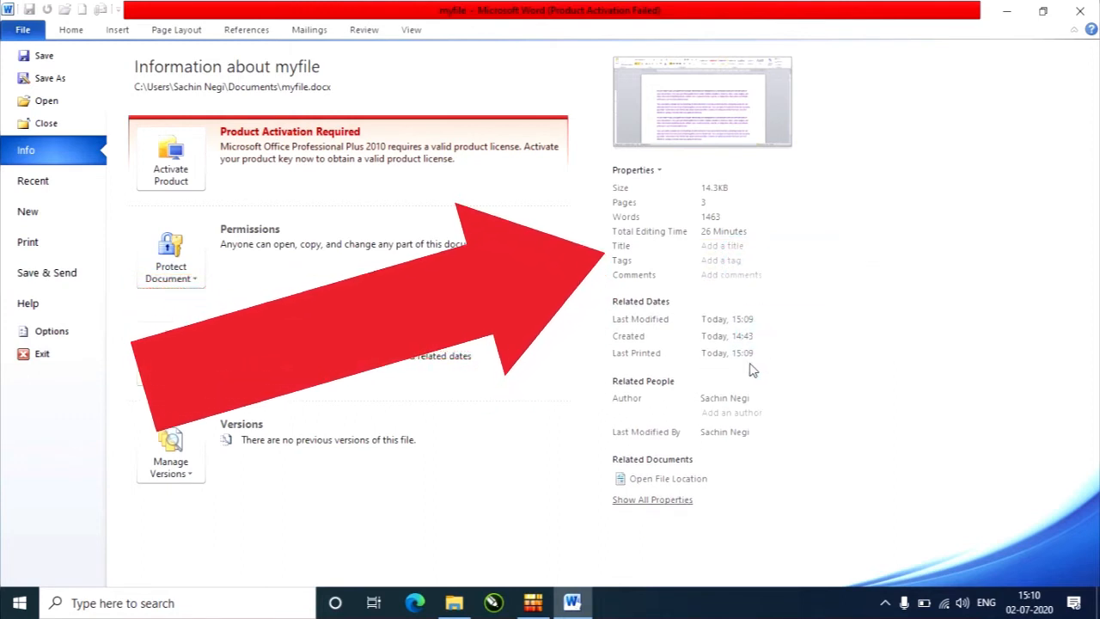
click(736, 410)
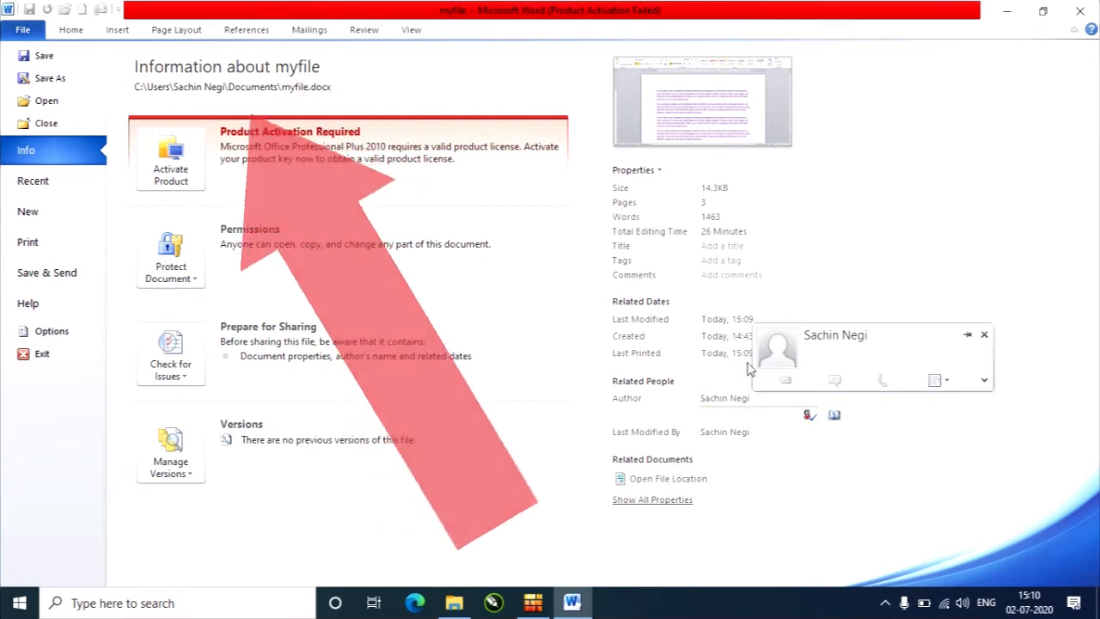
click(740, 373)
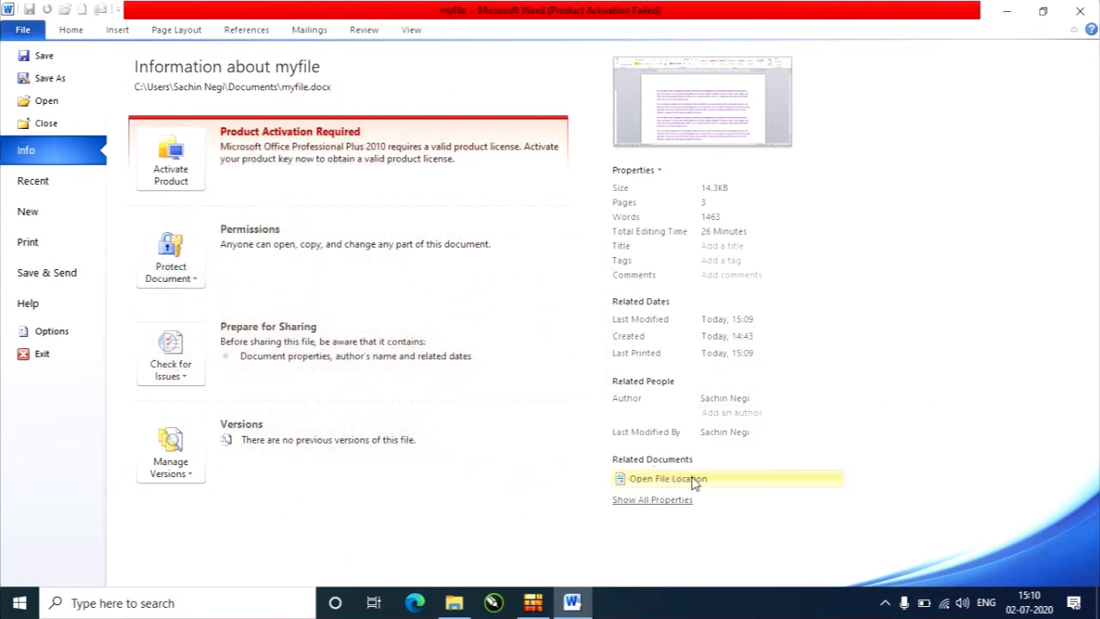
click(675, 505)
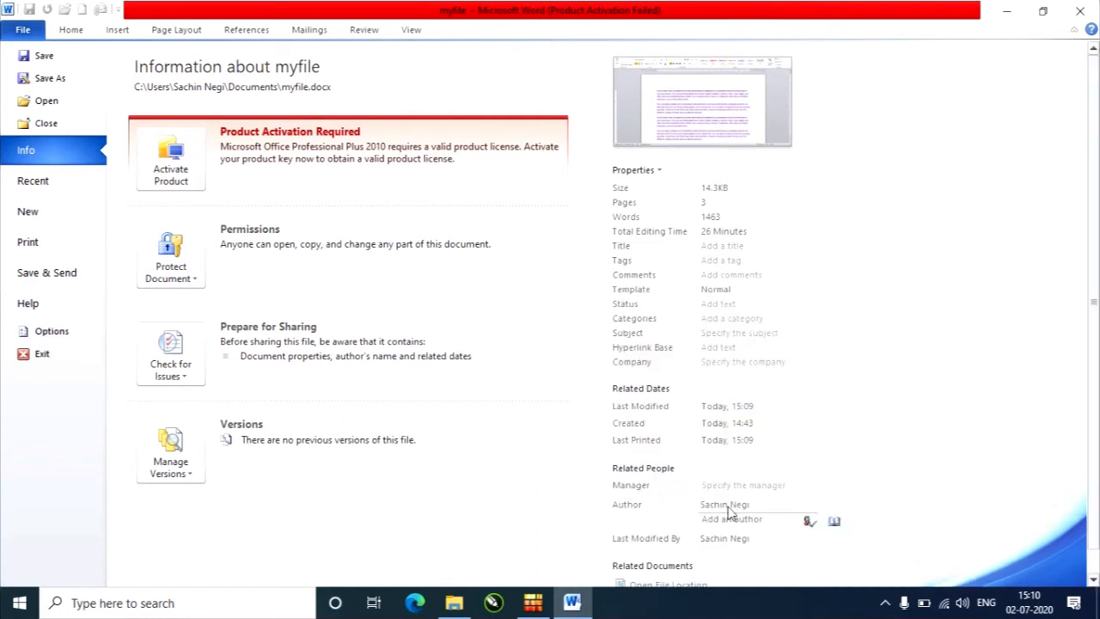
Look through the rest of myfile's properties and the lists of recent documents and places.
scroll(728, 481, down, 1)
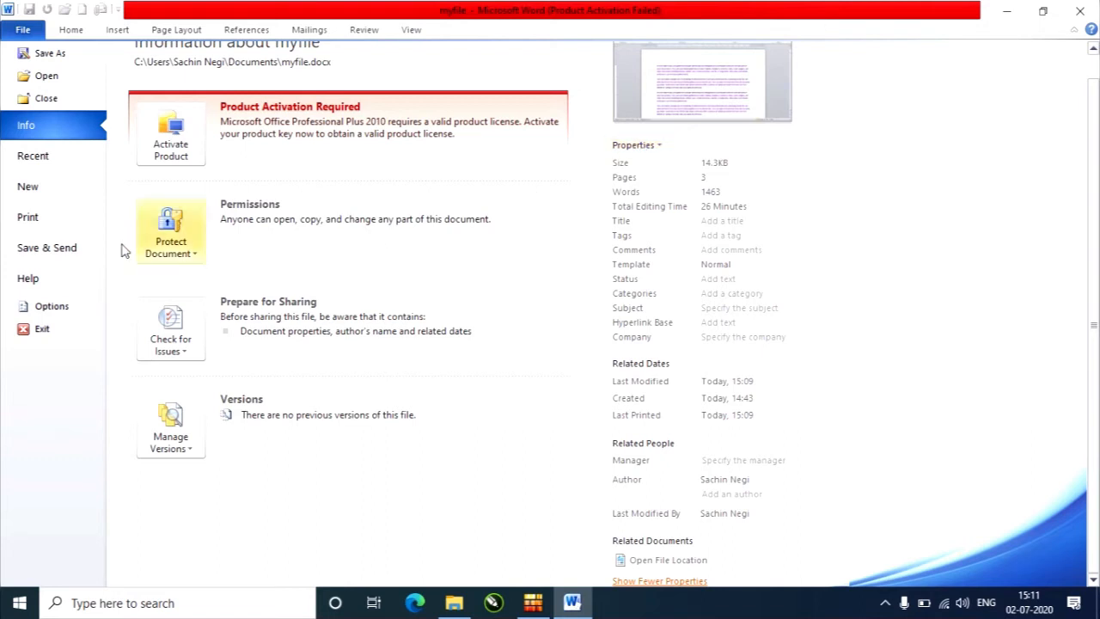
click(50, 155)
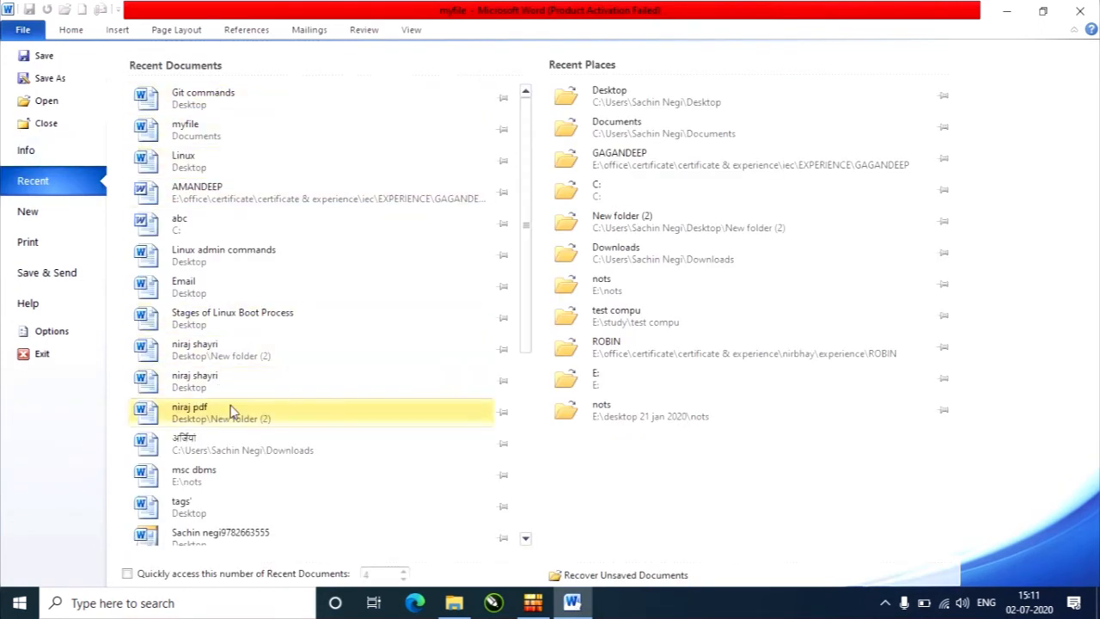
scroll(233, 415, down, 4)
scroll(247, 470, up, 4)
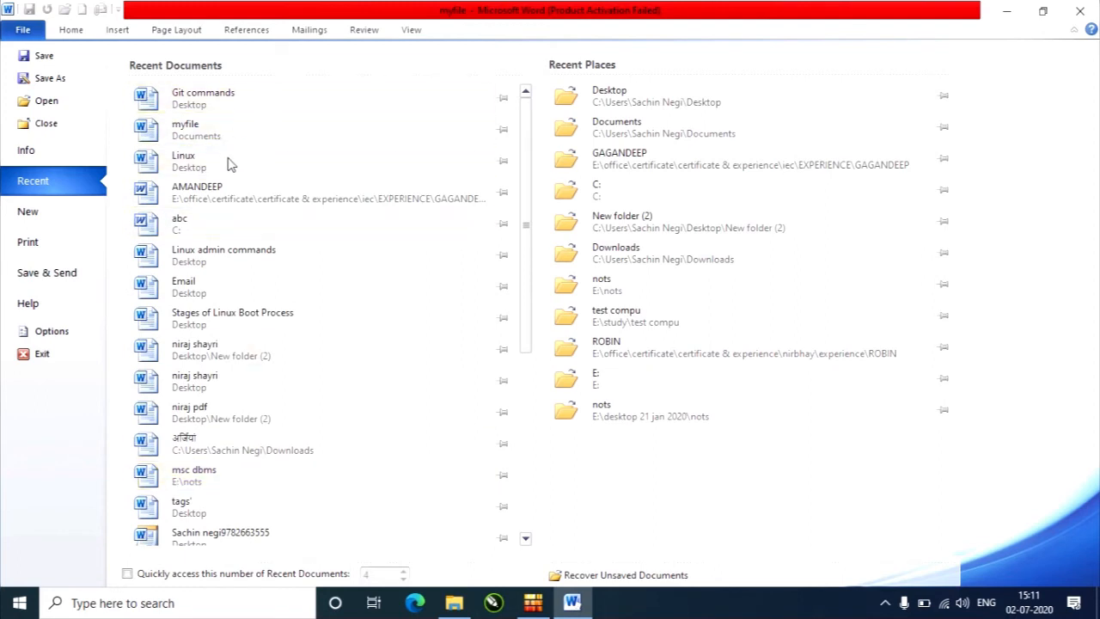
Create a new blank document and close it.
click(39, 219)
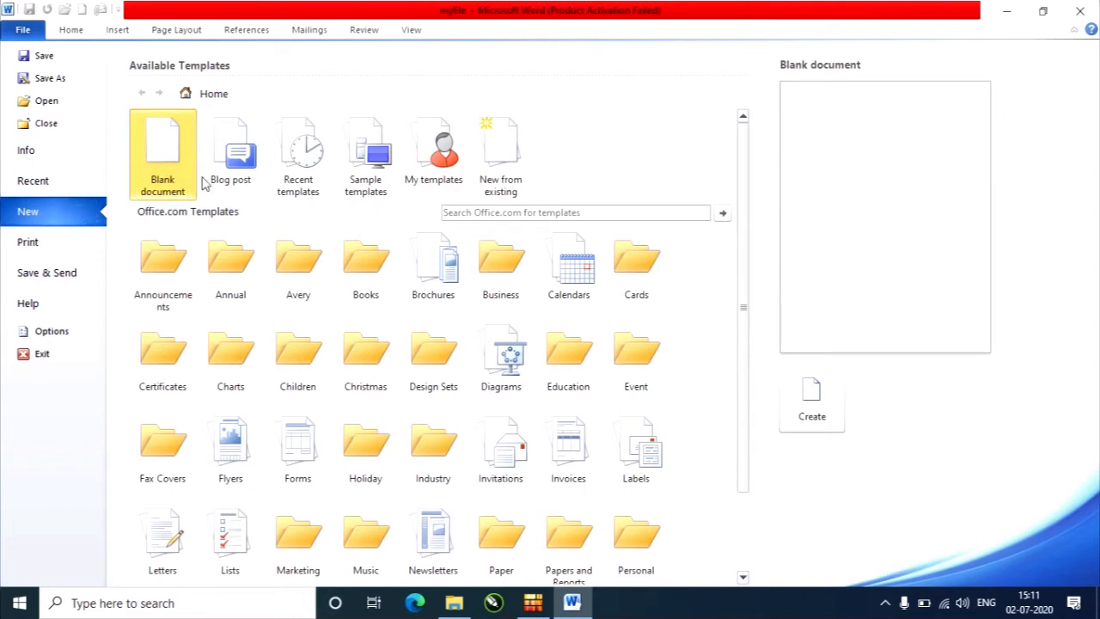
click(806, 411)
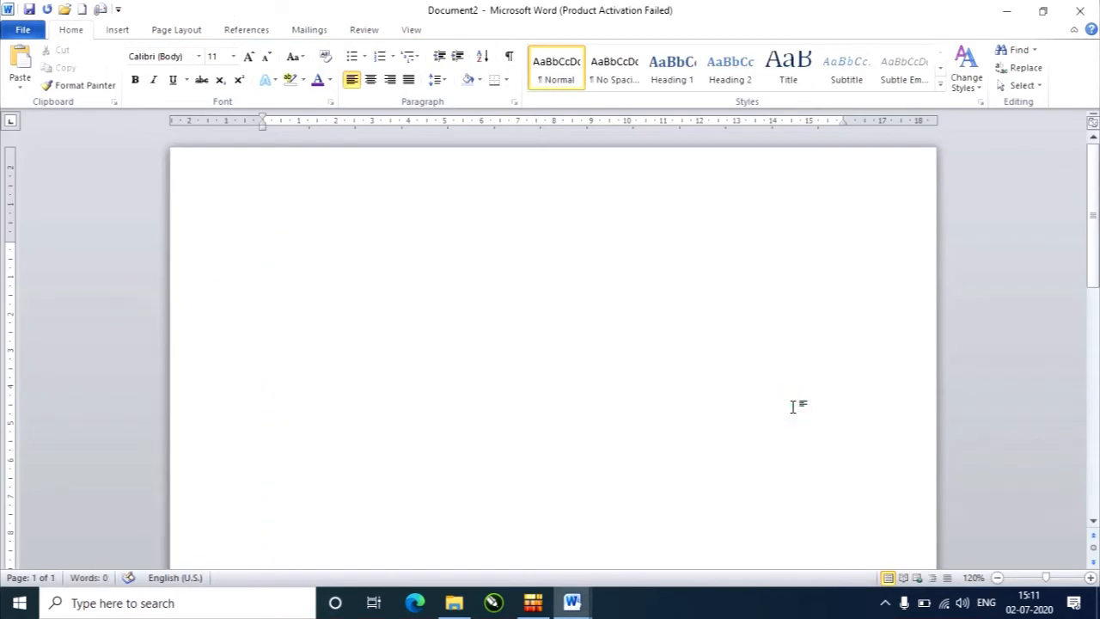
click(22, 33)
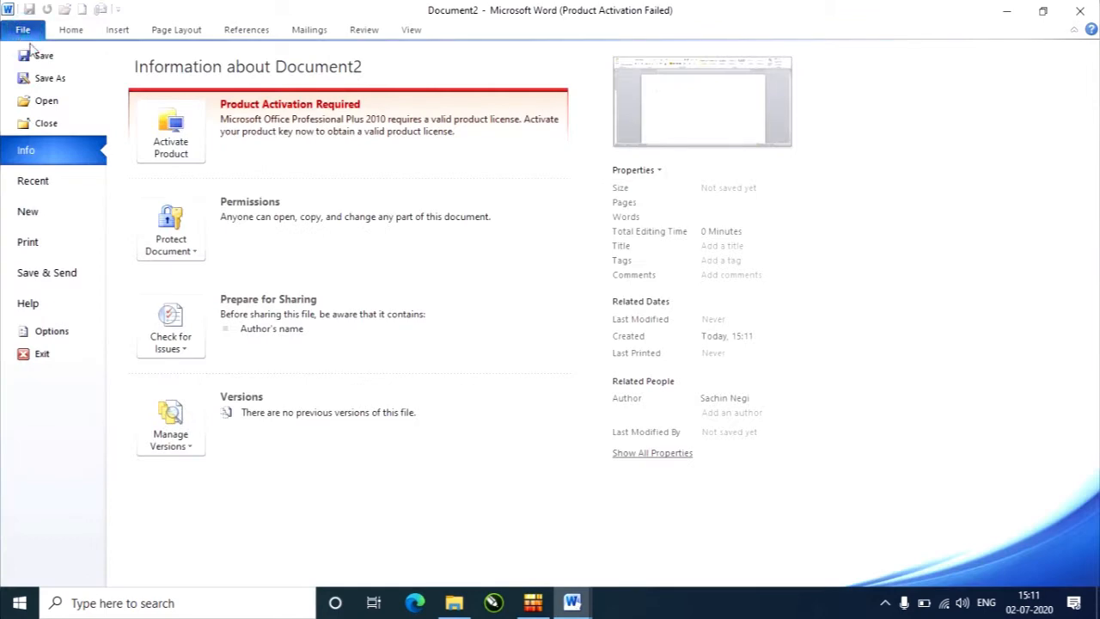
click(73, 130)
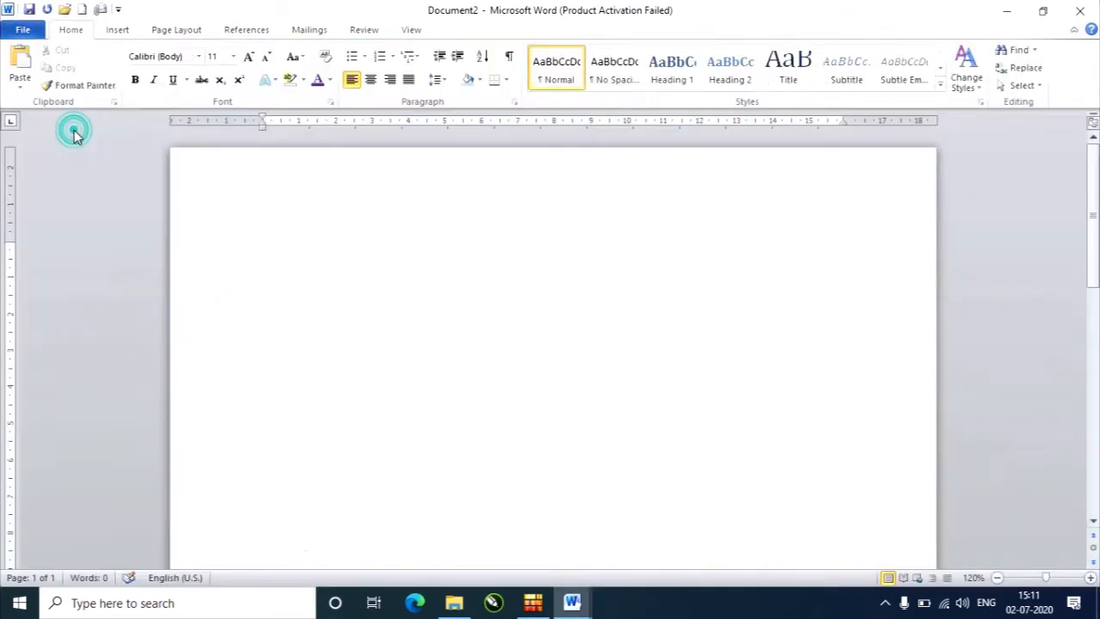
Create a new template based on the Chronological resume from the personal templates.
click(26, 32)
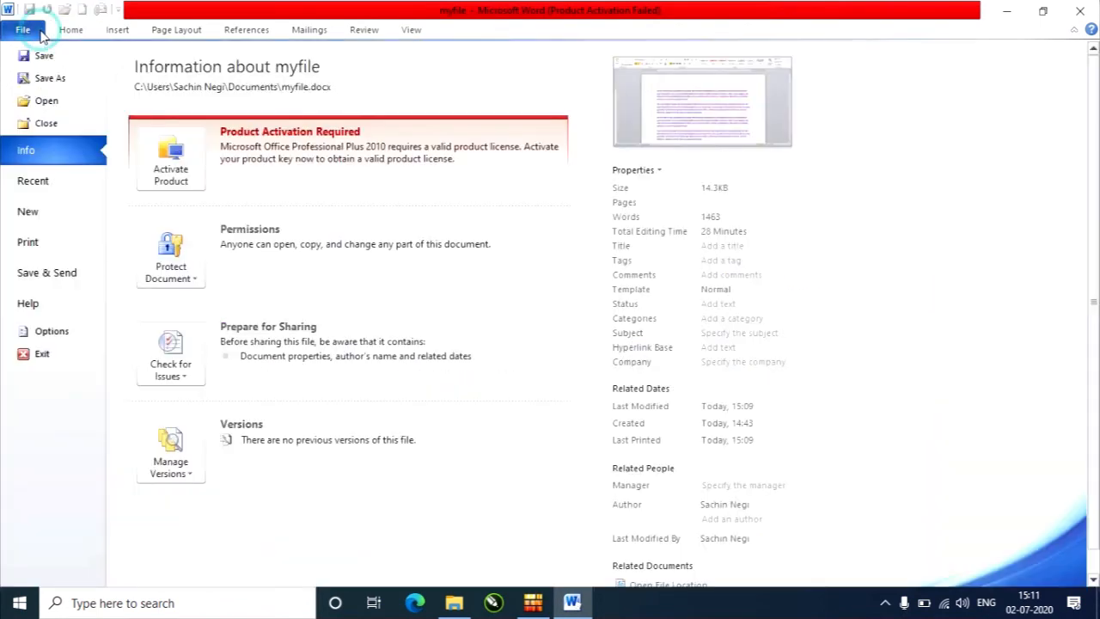
click(29, 215)
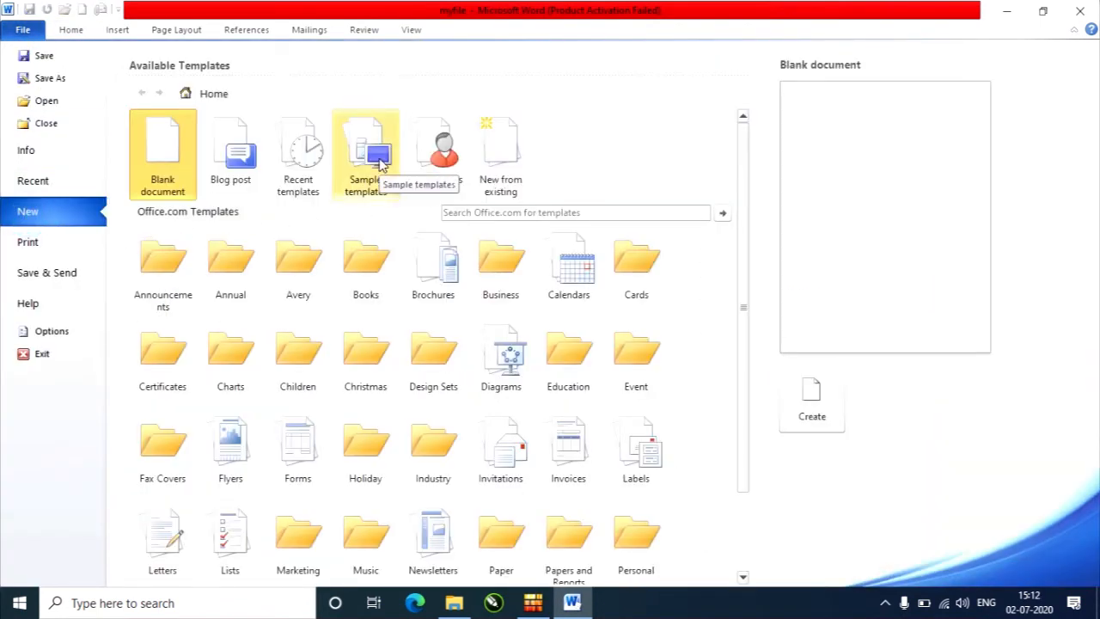
click(446, 153)
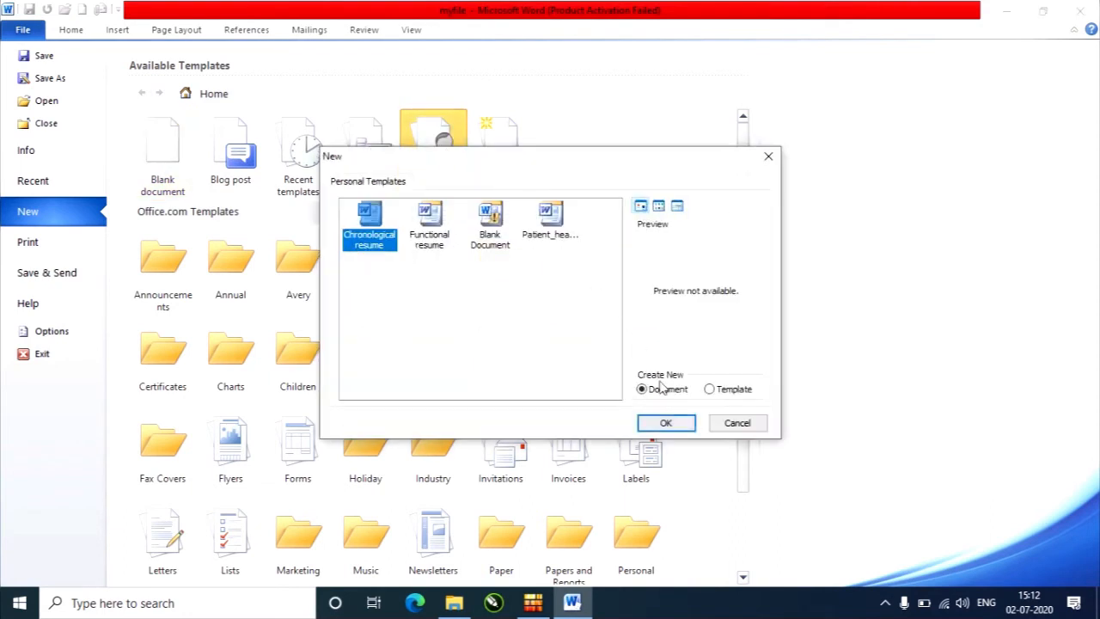
click(718, 391)
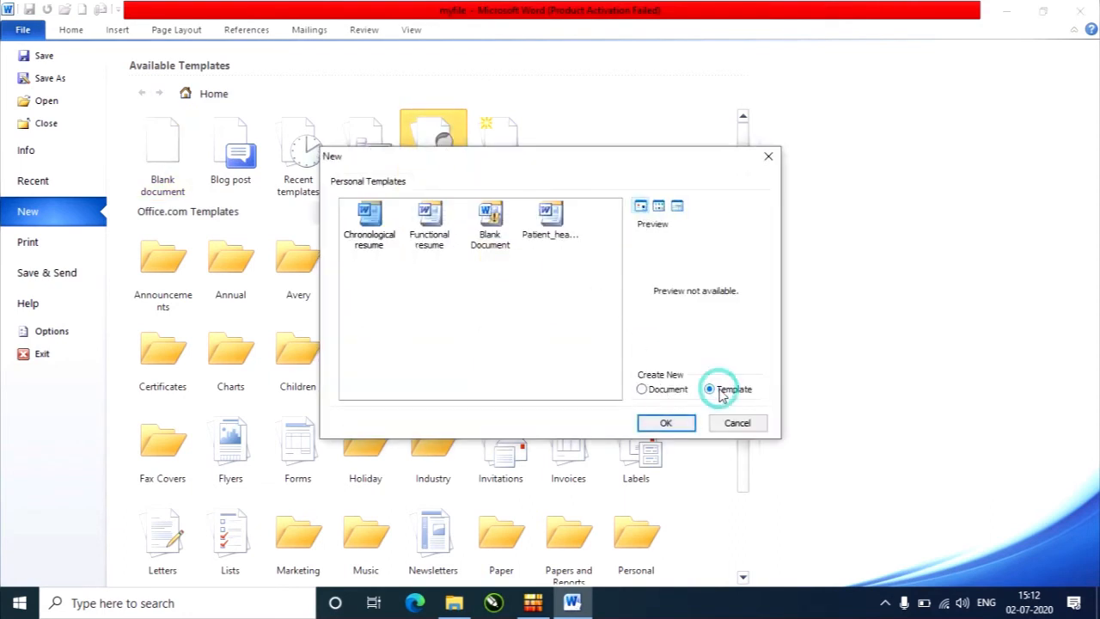
click(664, 422)
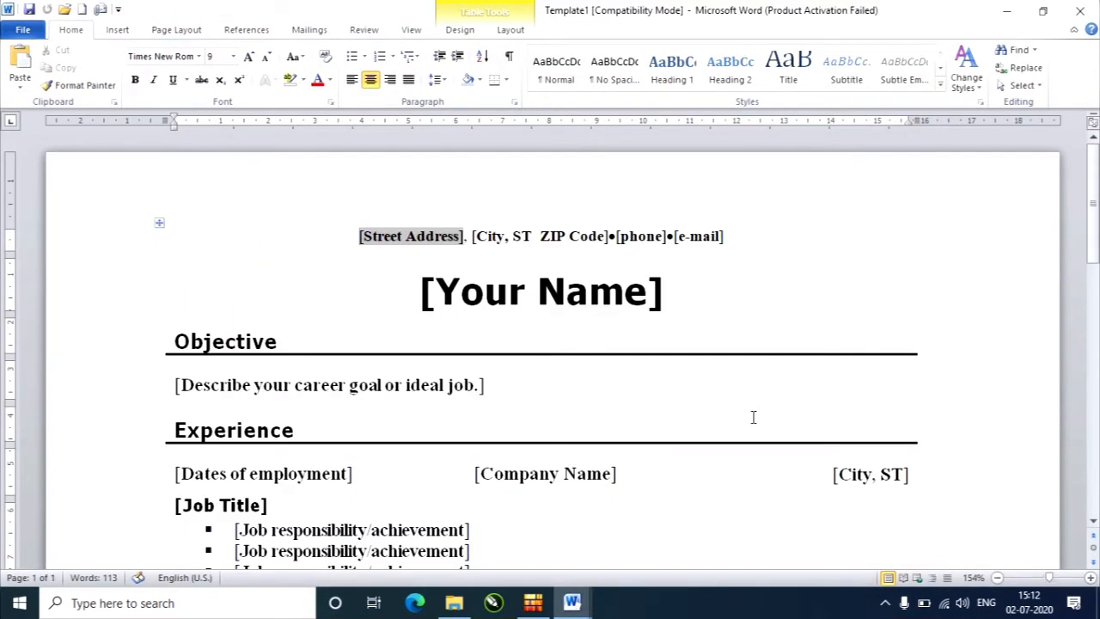
Look through the resume template, select its [Your Name] placeholder, and close the template.
scroll(553, 286, down, 3)
scroll(552, 287, up, 3)
click(552, 290)
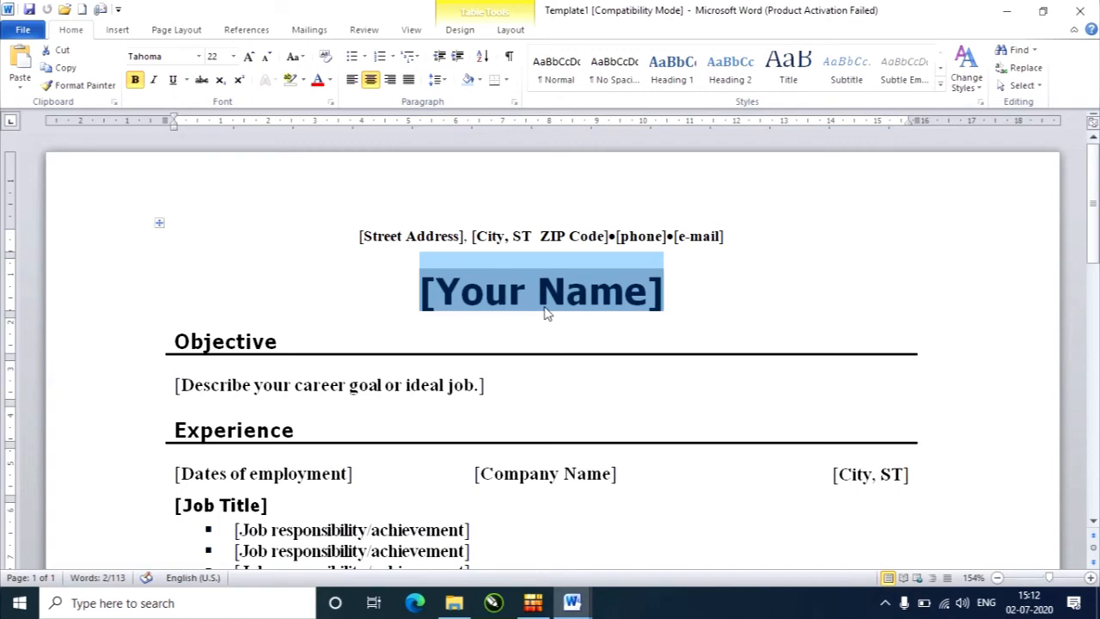
click(26, 29)
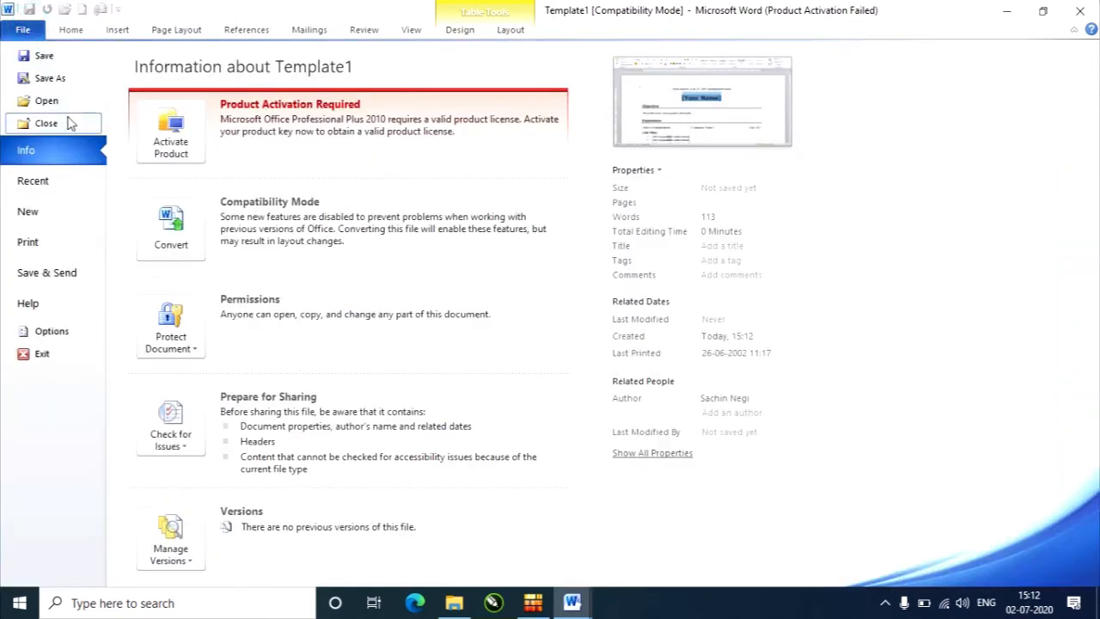
click(71, 123)
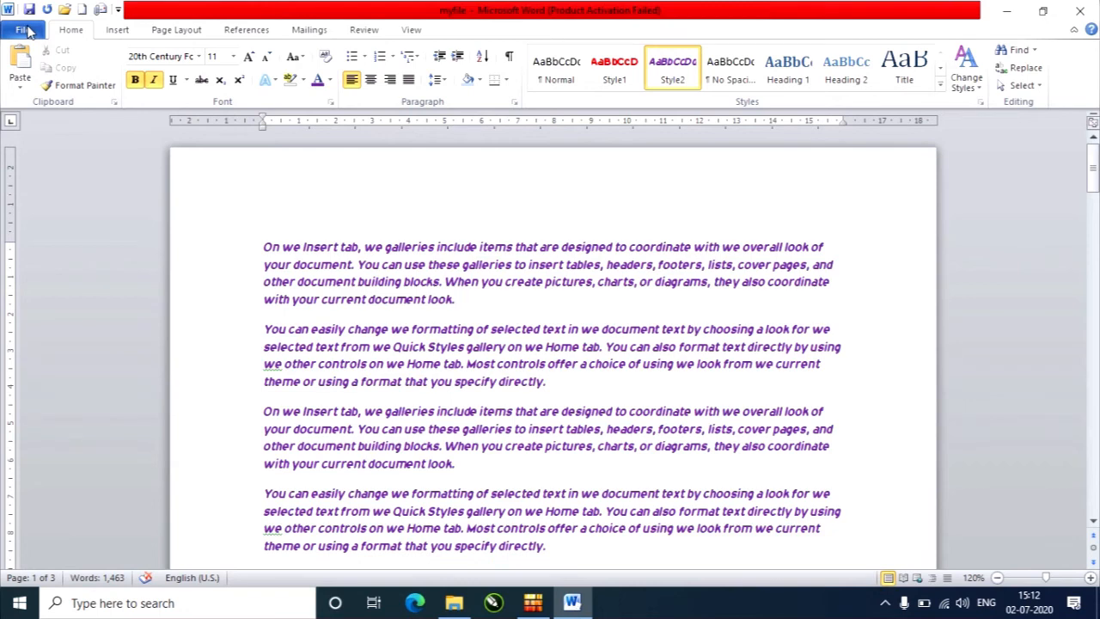
Review the personal templates available for a new document without creating one.
click(27, 31)
click(56, 221)
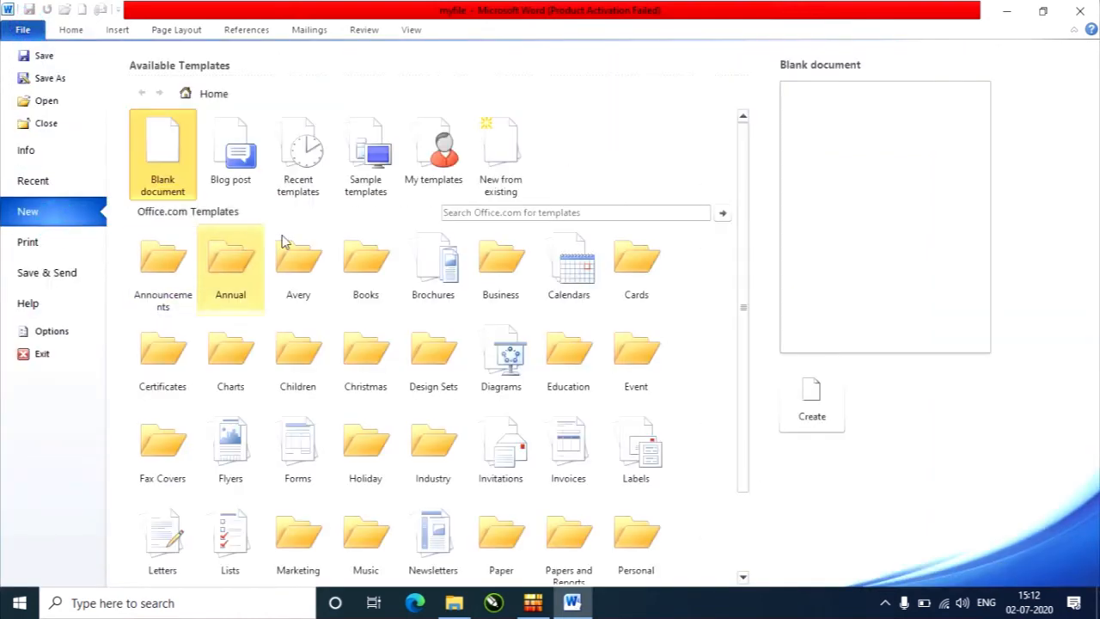
click(445, 153)
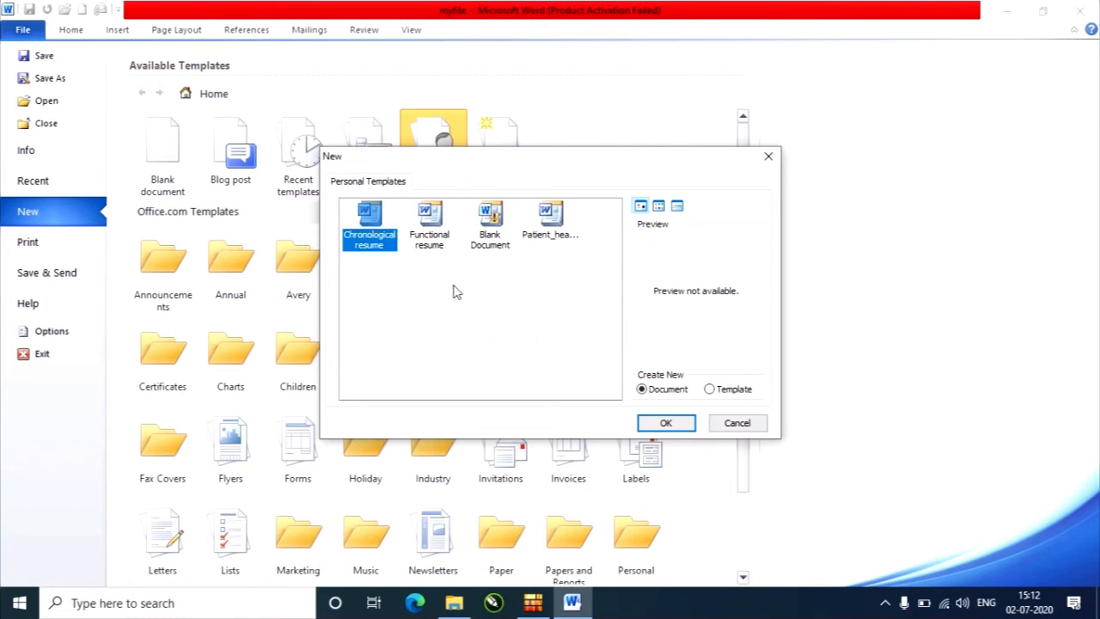
click(737, 422)
Examine the available printers and page range choices in myfile's print settings.
click(40, 249)
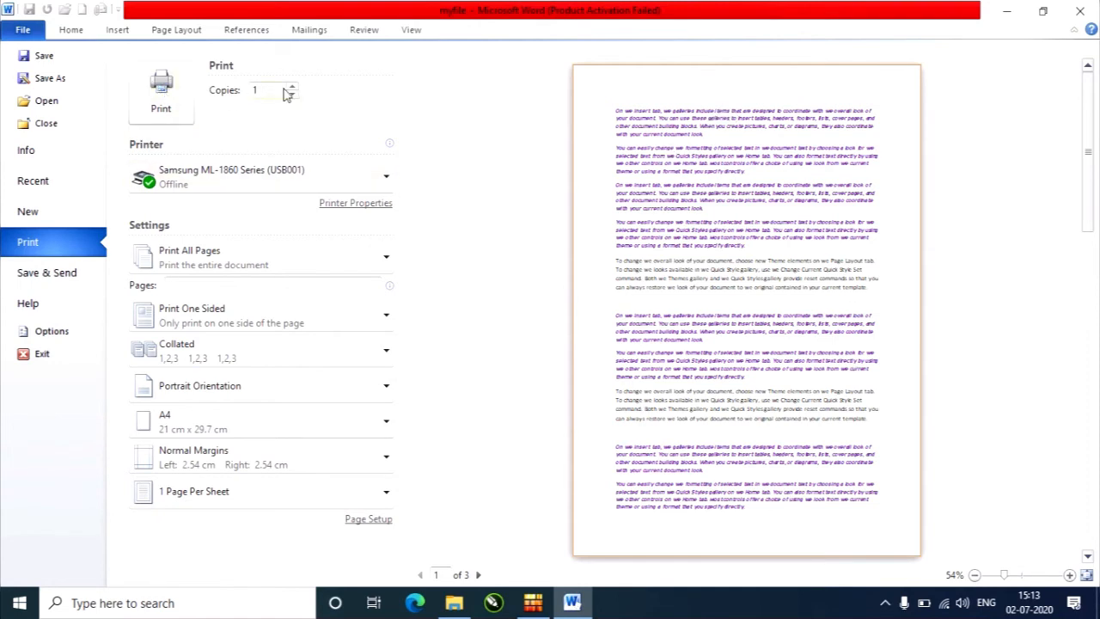
click(288, 176)
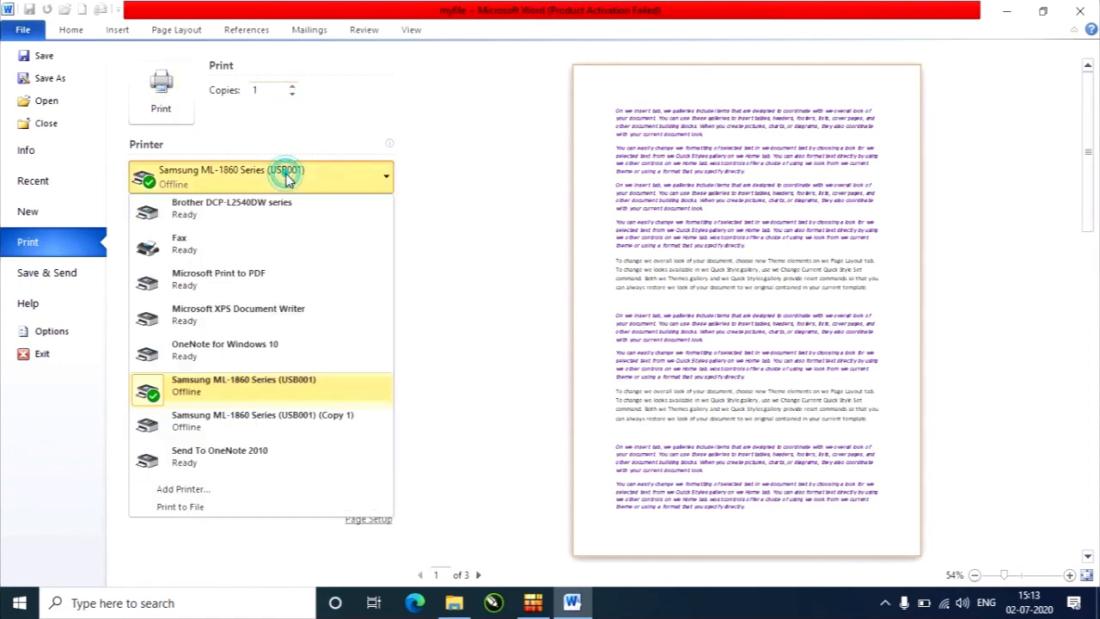
click(287, 173)
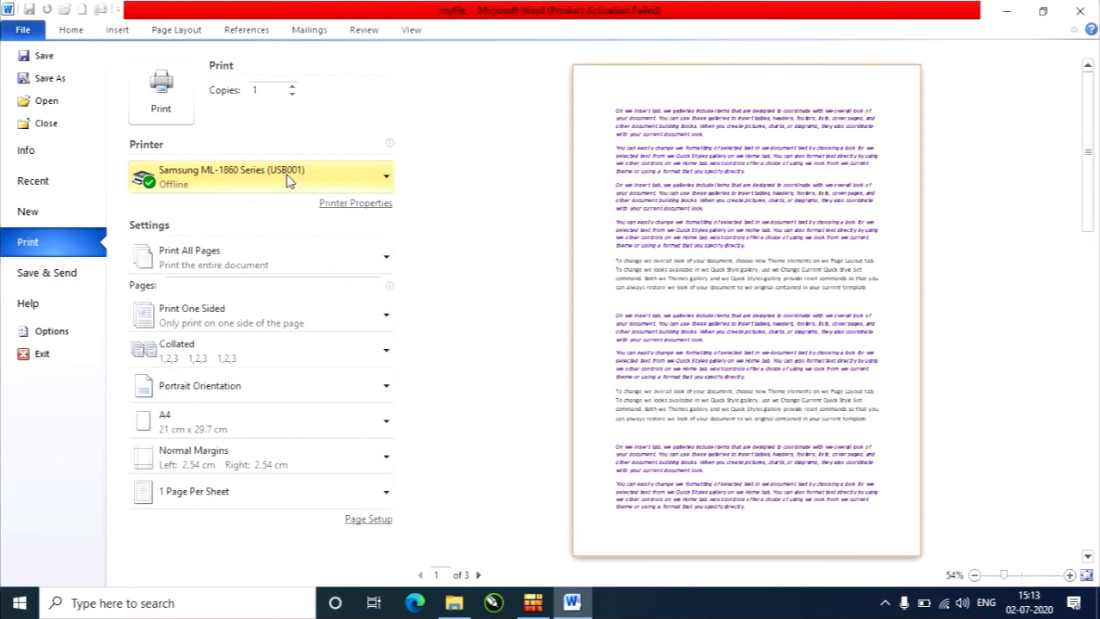
click(211, 264)
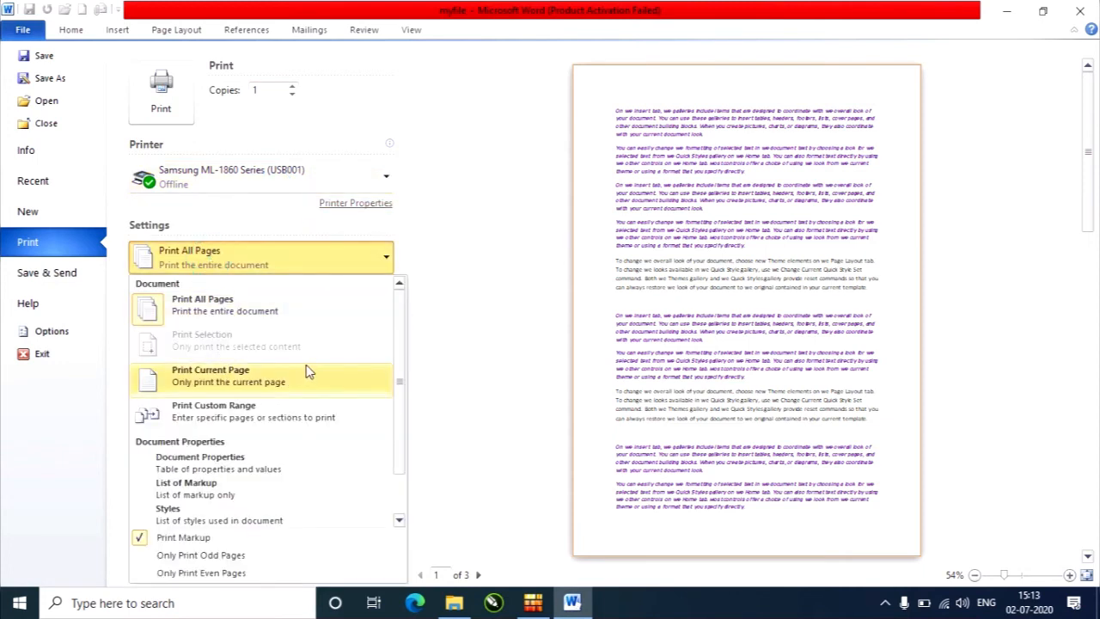
click(478, 196)
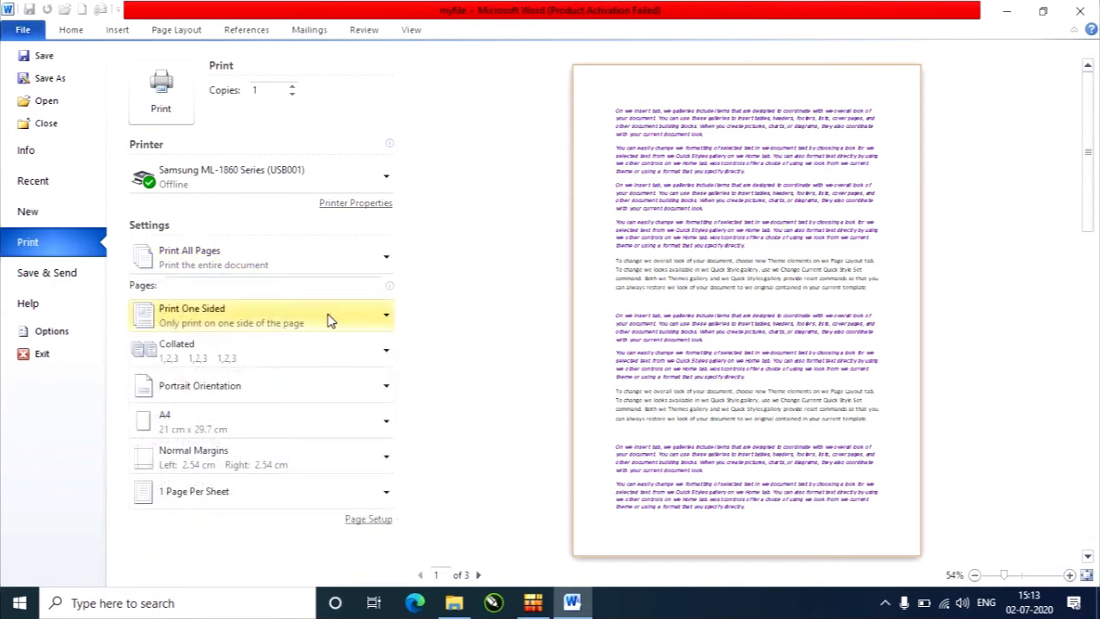
Set the printout to Print on Both Sides with pages flipped on the long edge, and the number of copies to 3.
click(330, 319)
click(294, 383)
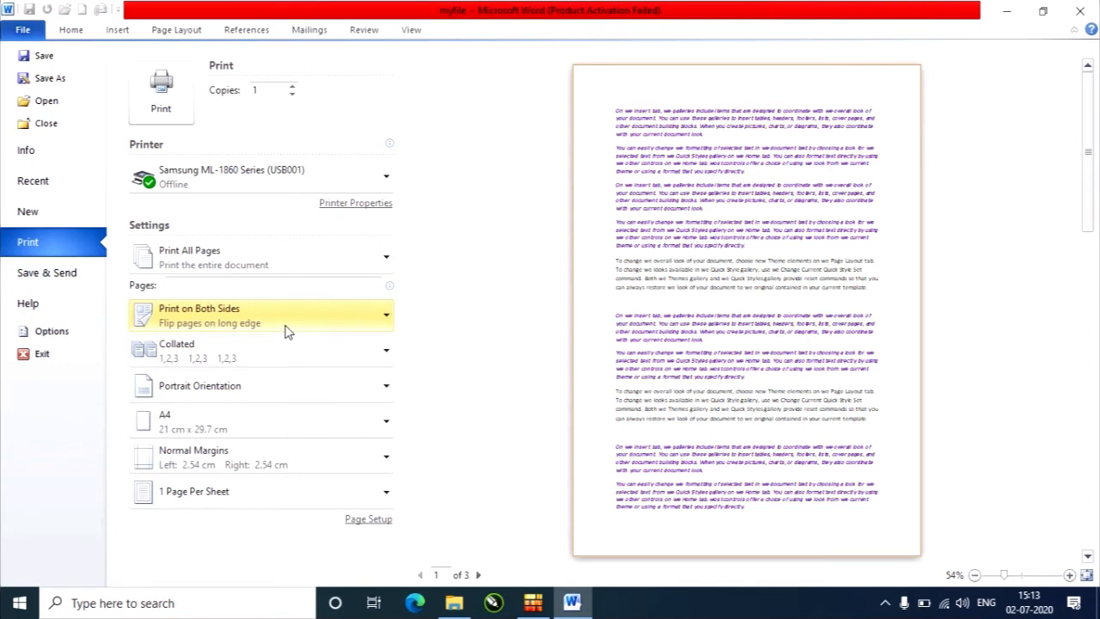
click(288, 348)
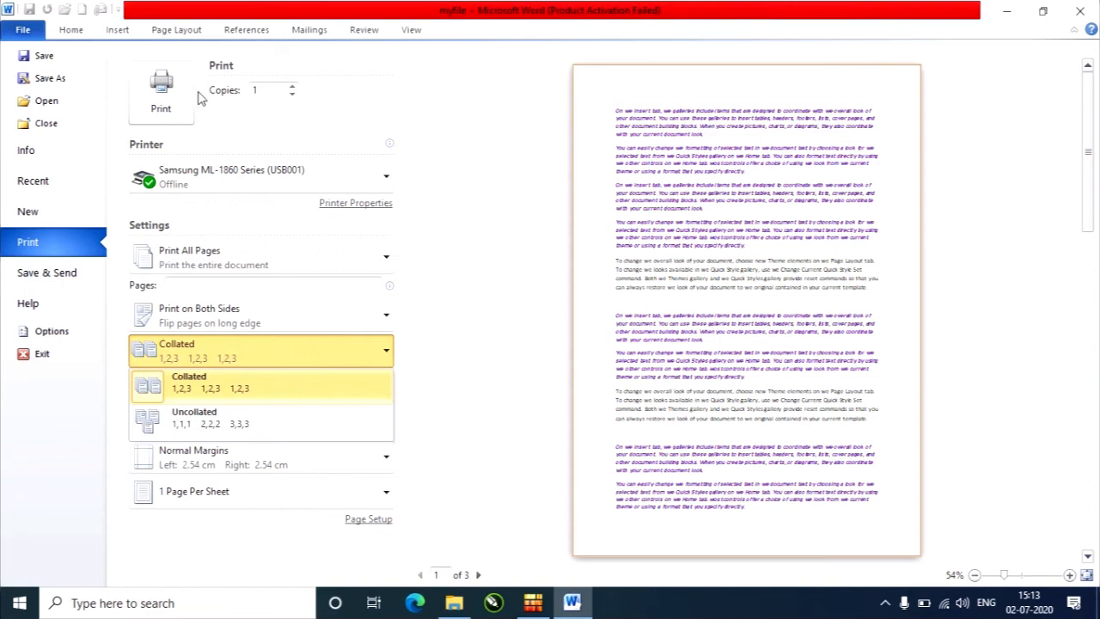
click(292, 86)
click(292, 85)
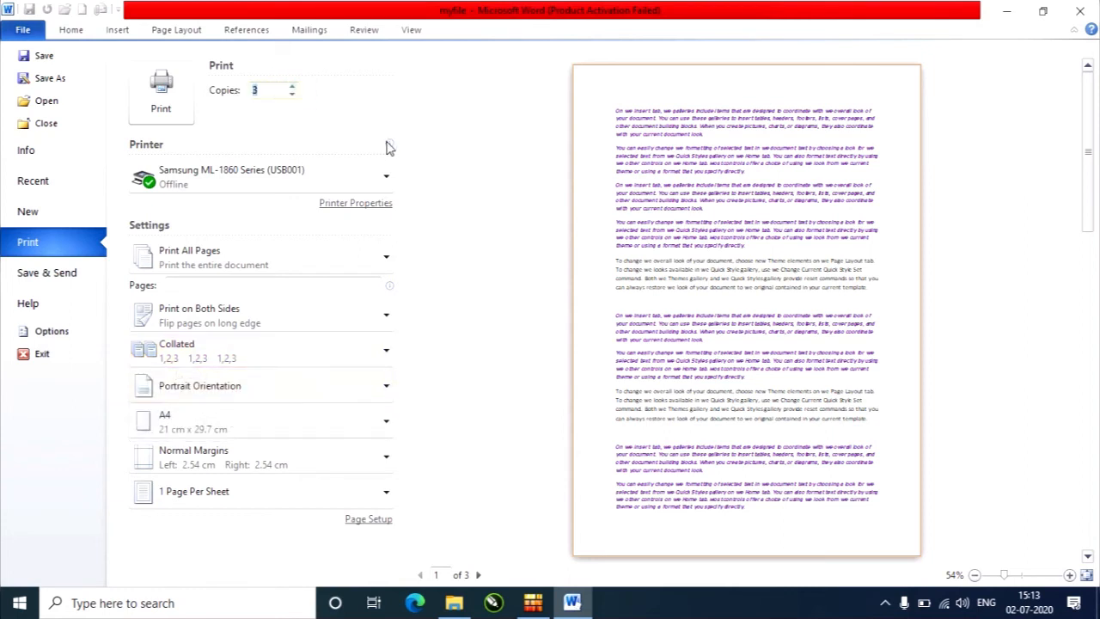
Compare the Collated and Uncollated print order options.
mouse_move(387, 148)
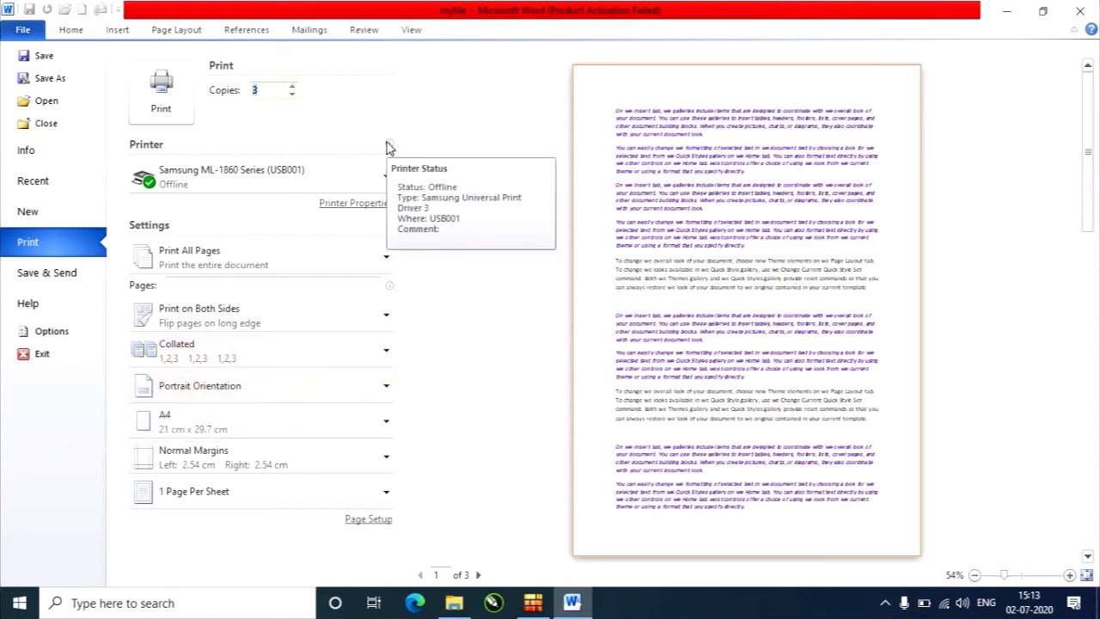
click(322, 352)
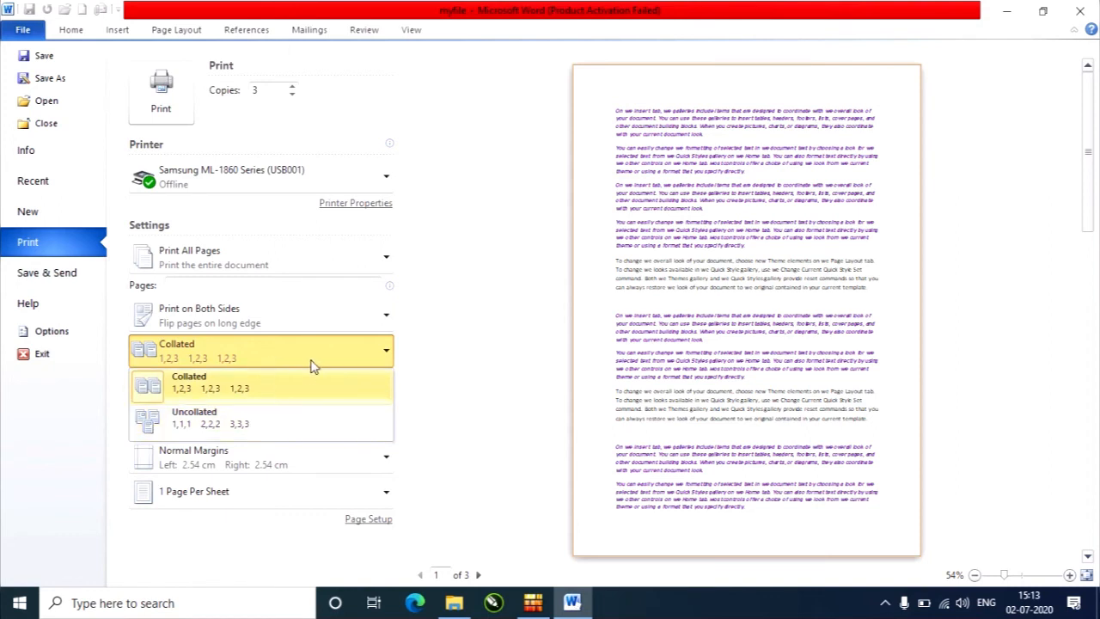
click(468, 335)
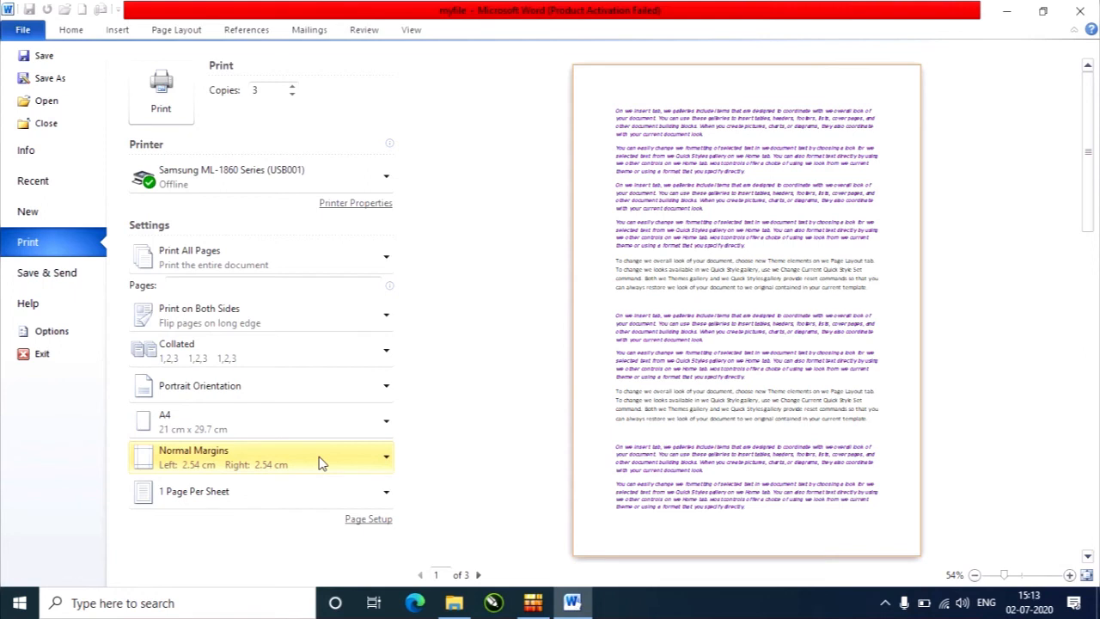
Try printing 2 Pages Per Sheet, and return the setting to 1 Page Per Sheet.
click(318, 493)
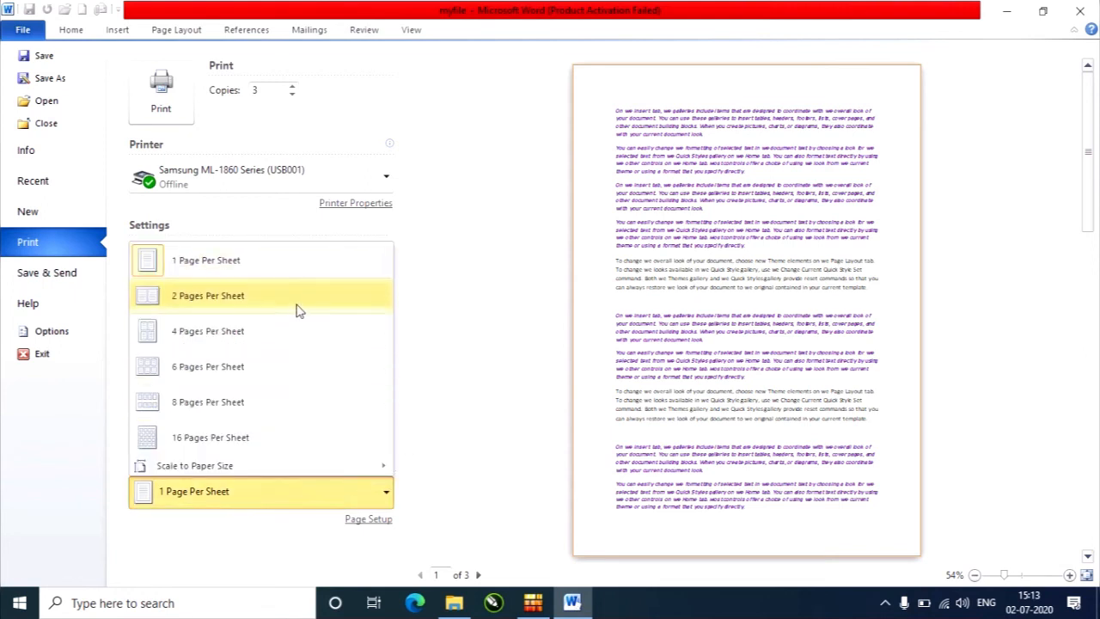
click(297, 309)
click(284, 490)
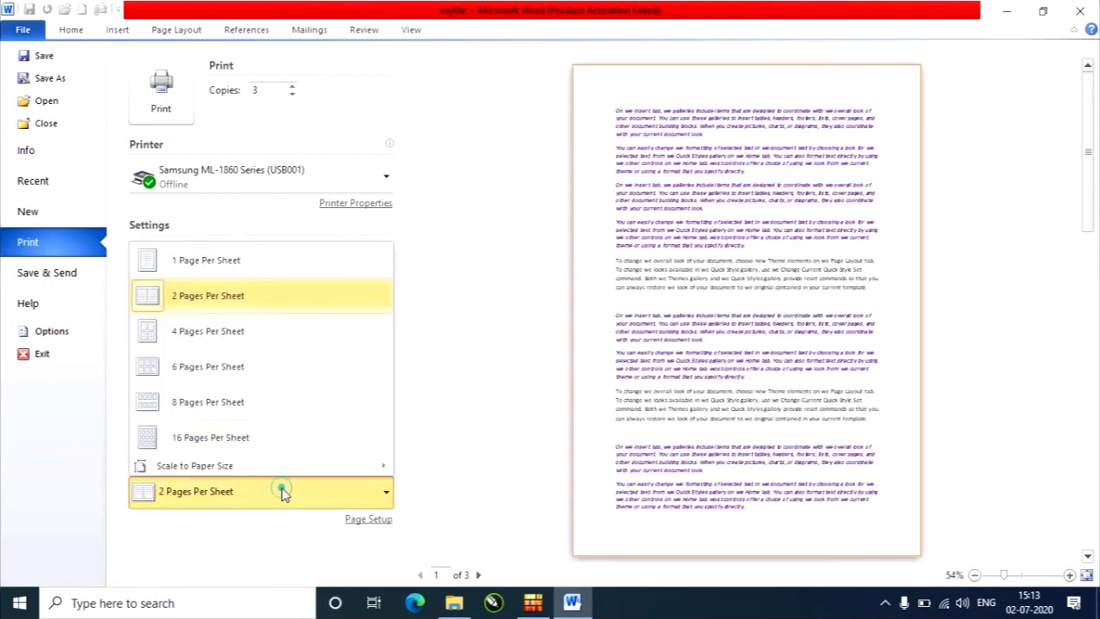
click(236, 261)
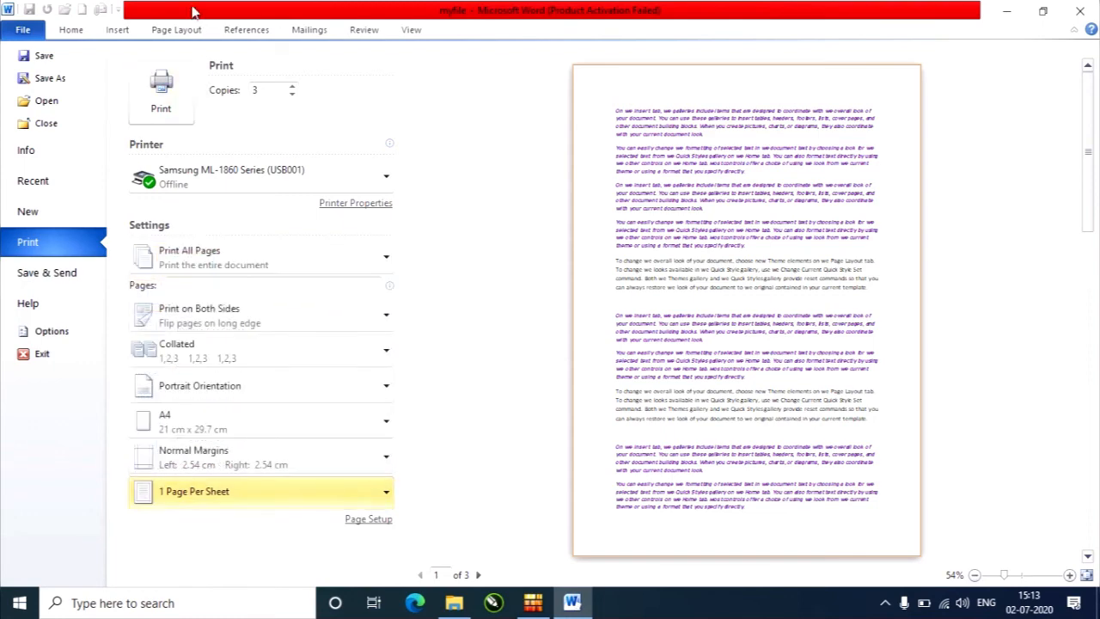
Glance at the document's page layout options, and return to its print settings and preview.
click(176, 31)
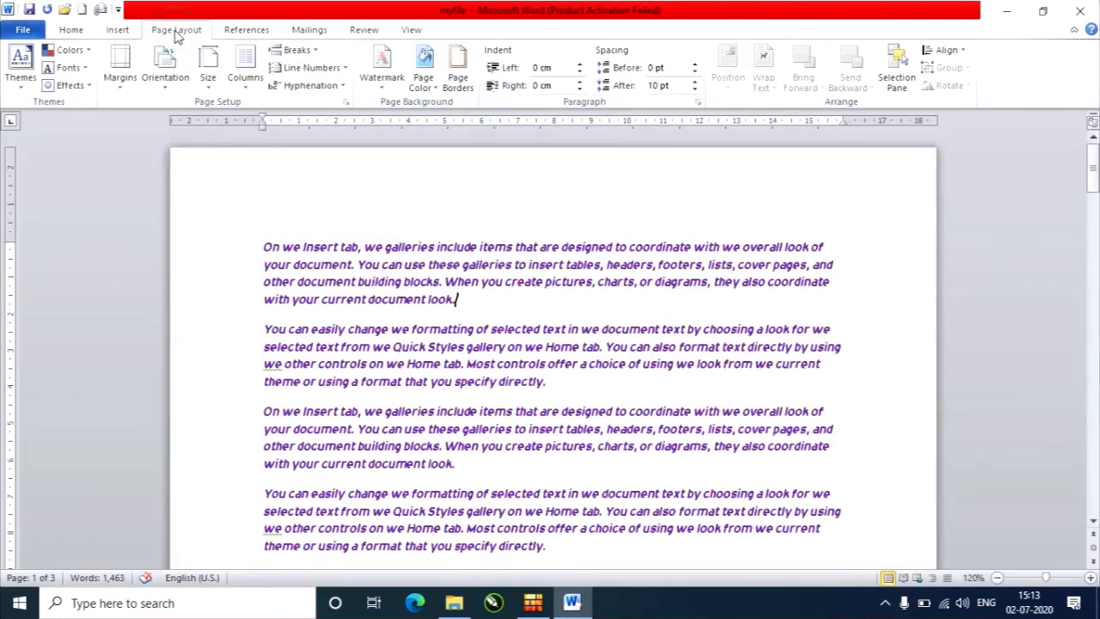
click(25, 33)
click(51, 245)
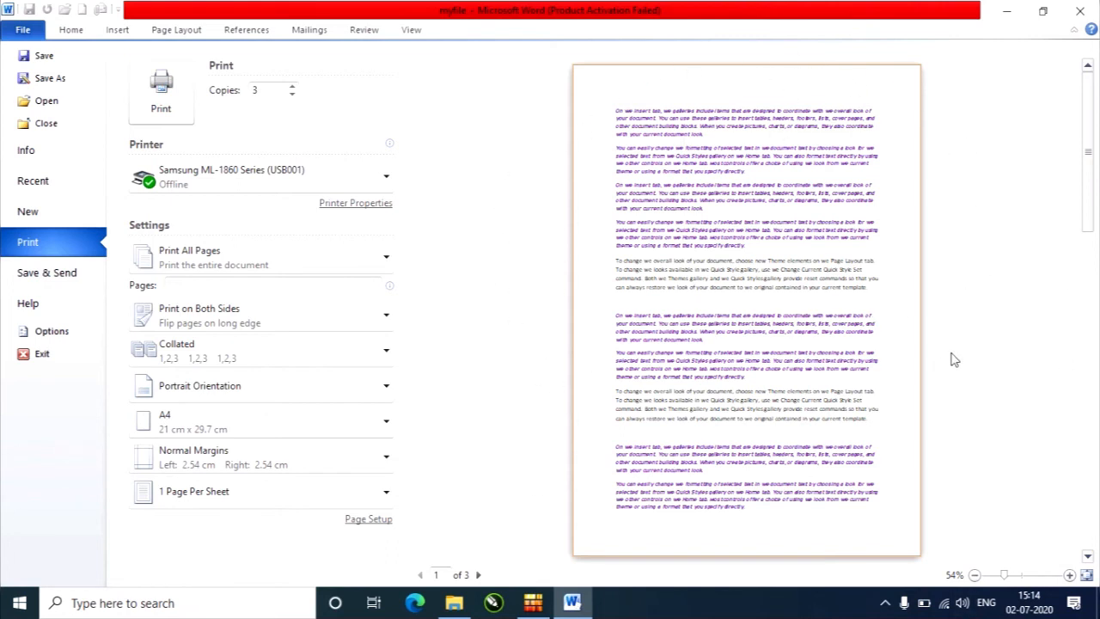
Review the options for saving and sending myfile, including the file types it can be changed to.
click(49, 272)
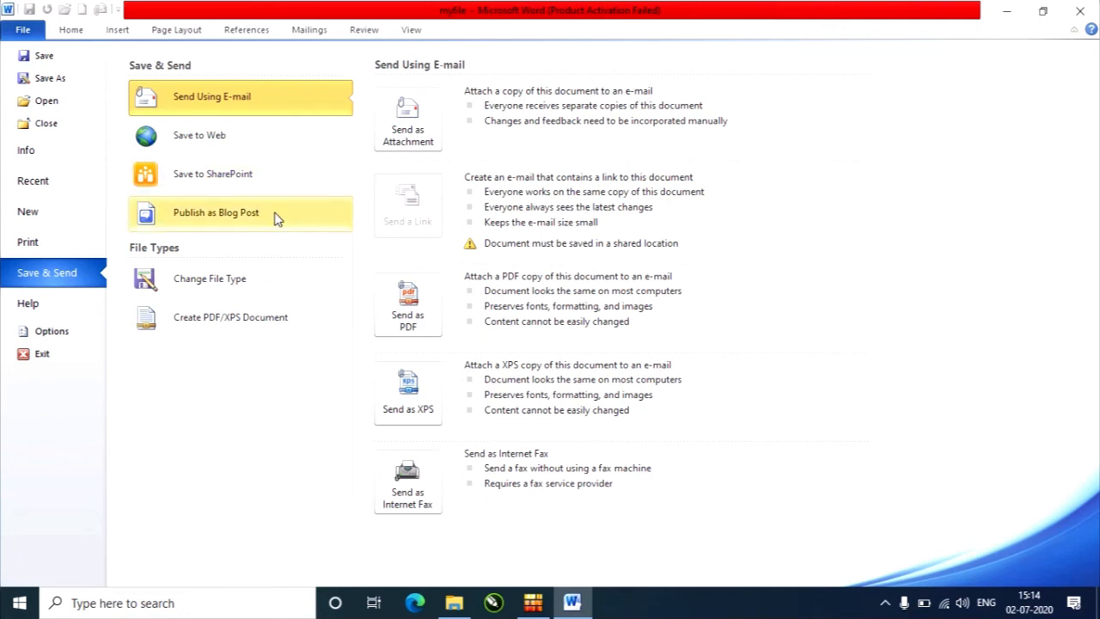
click(274, 297)
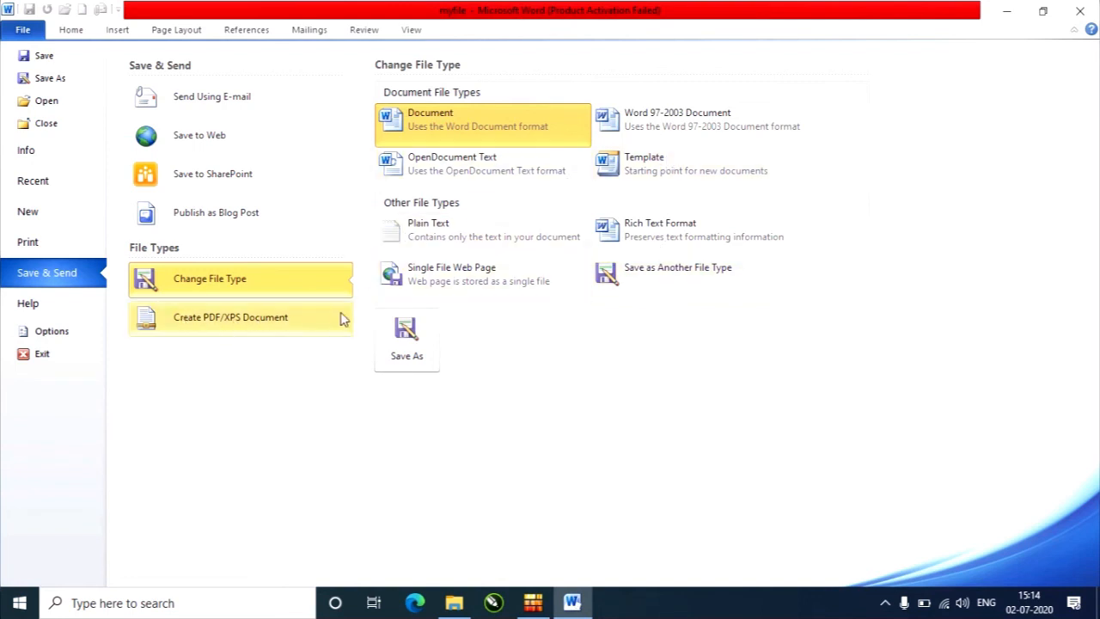
Review the option for creating a PDF/XPS document and the Help information about Word.
click(269, 331)
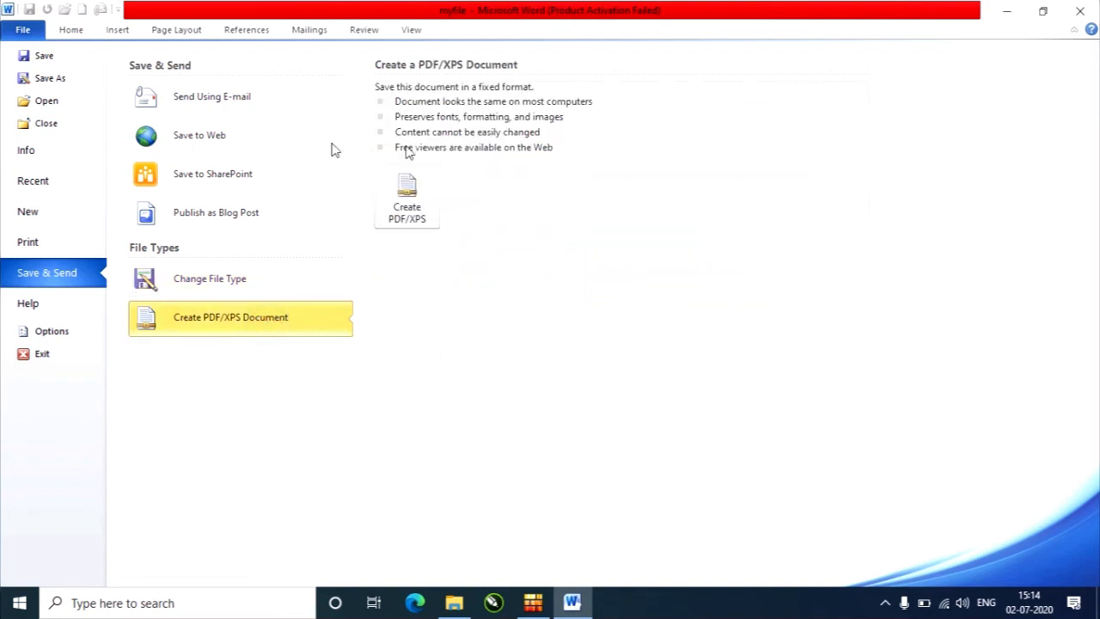
click(31, 306)
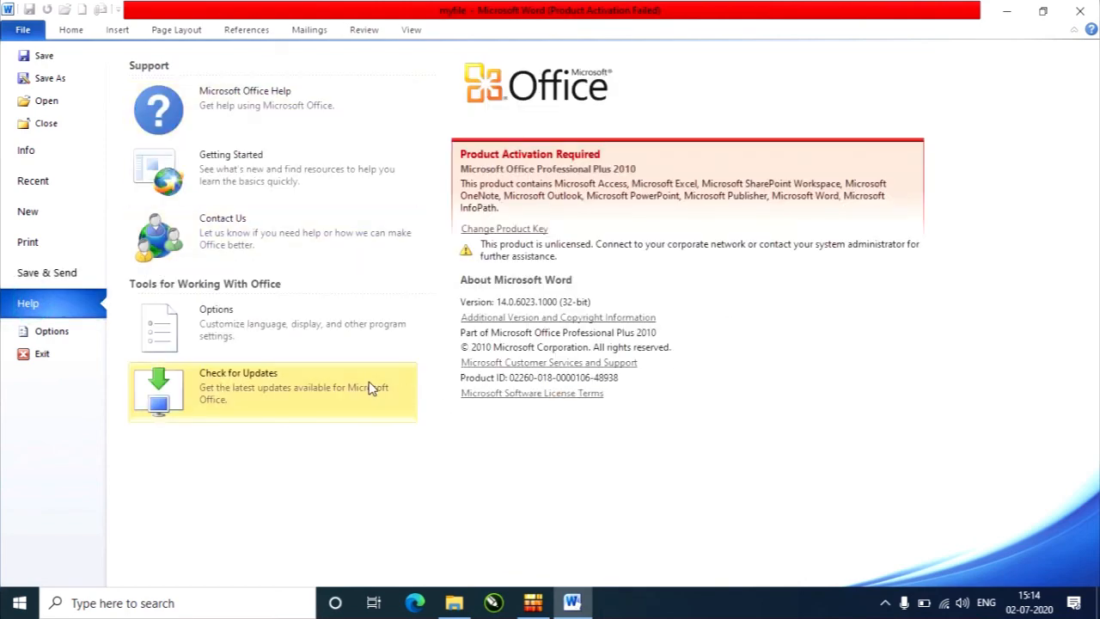
Open Word Options and look through its categories from General to Trust Center.
click(53, 337)
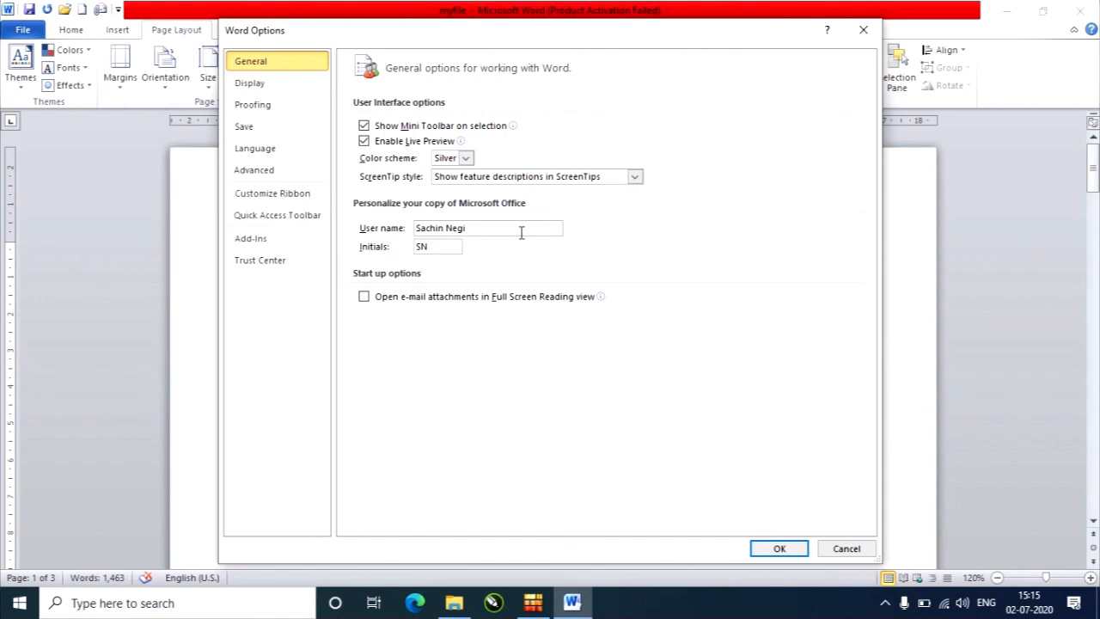
click(285, 83)
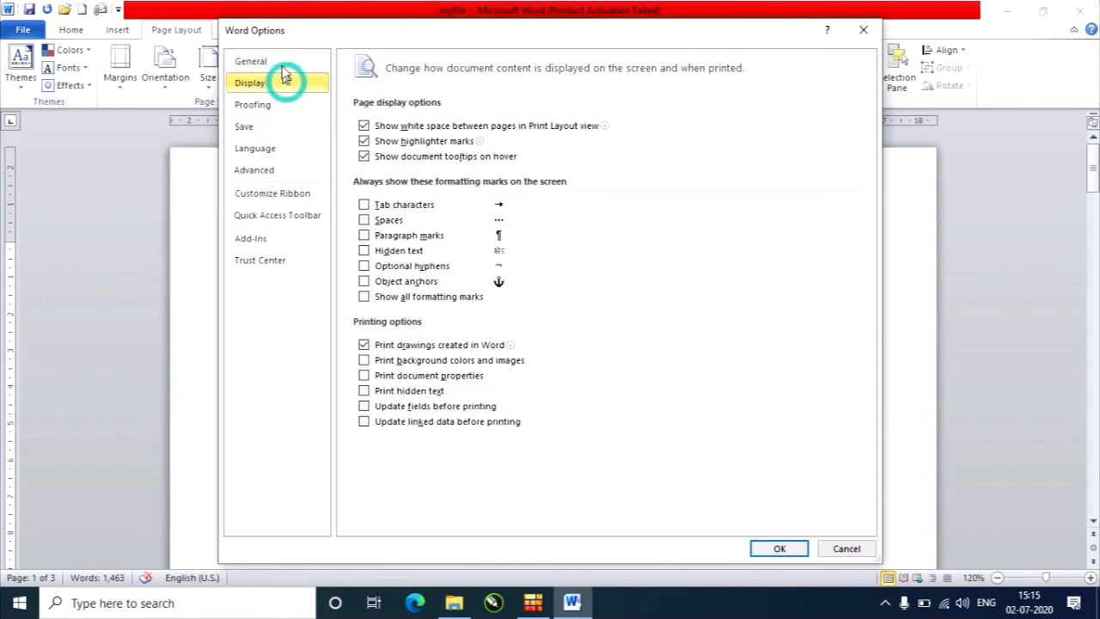
click(282, 104)
click(283, 127)
click(285, 148)
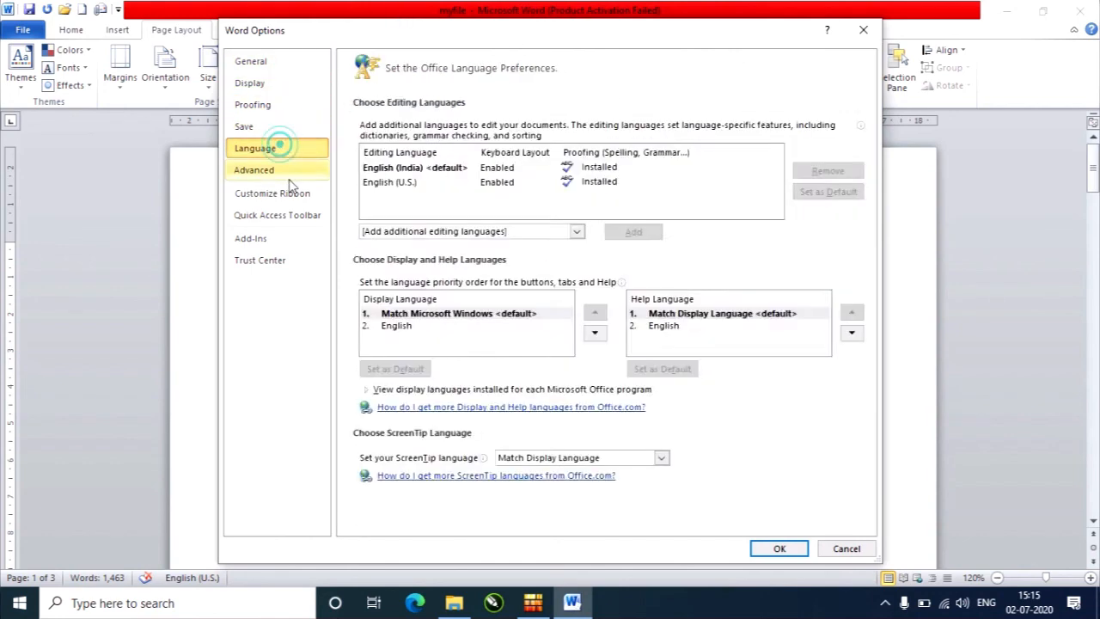
click(289, 172)
click(294, 195)
click(292, 216)
click(290, 260)
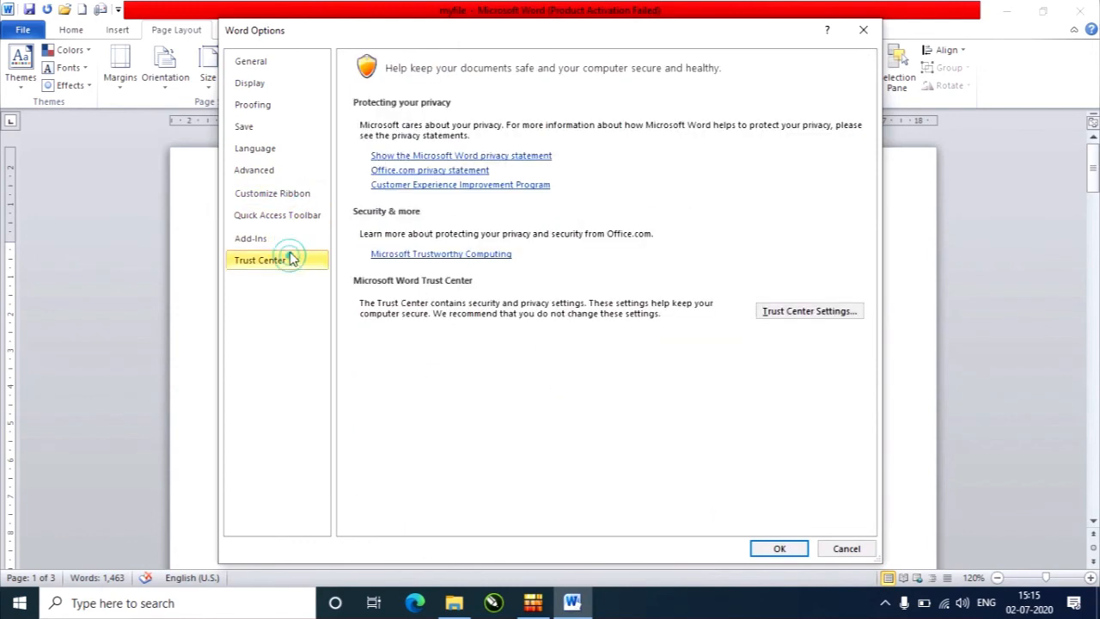
Go back through the Word Options categories from Quick Access Toolbar to General, and close the options.
click(289, 214)
click(285, 193)
click(284, 170)
click(285, 149)
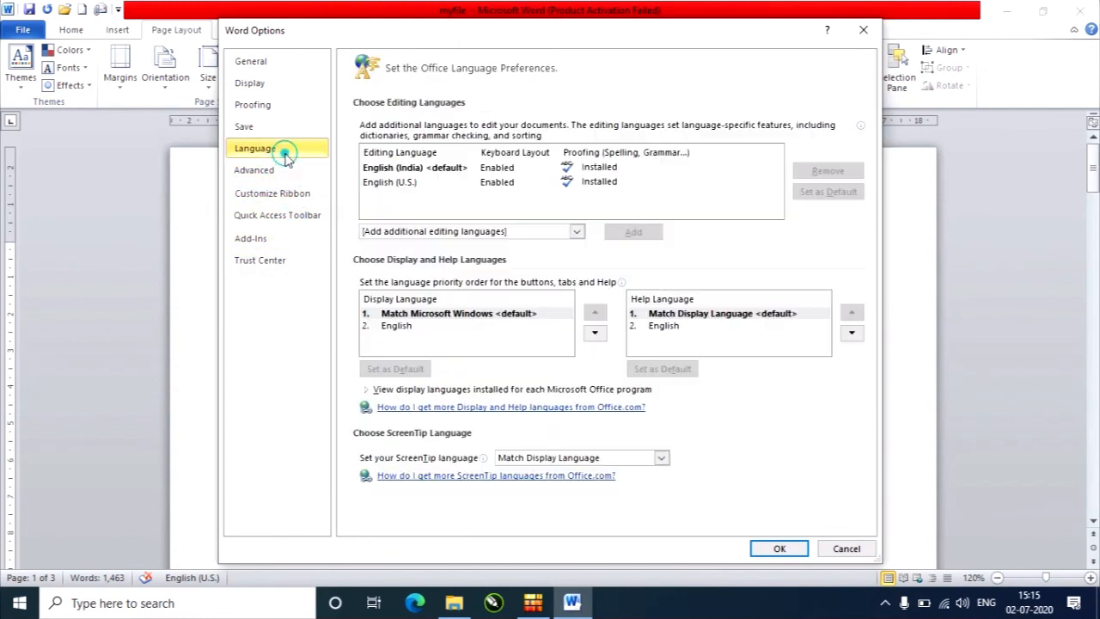
click(286, 126)
click(287, 105)
click(286, 83)
click(292, 62)
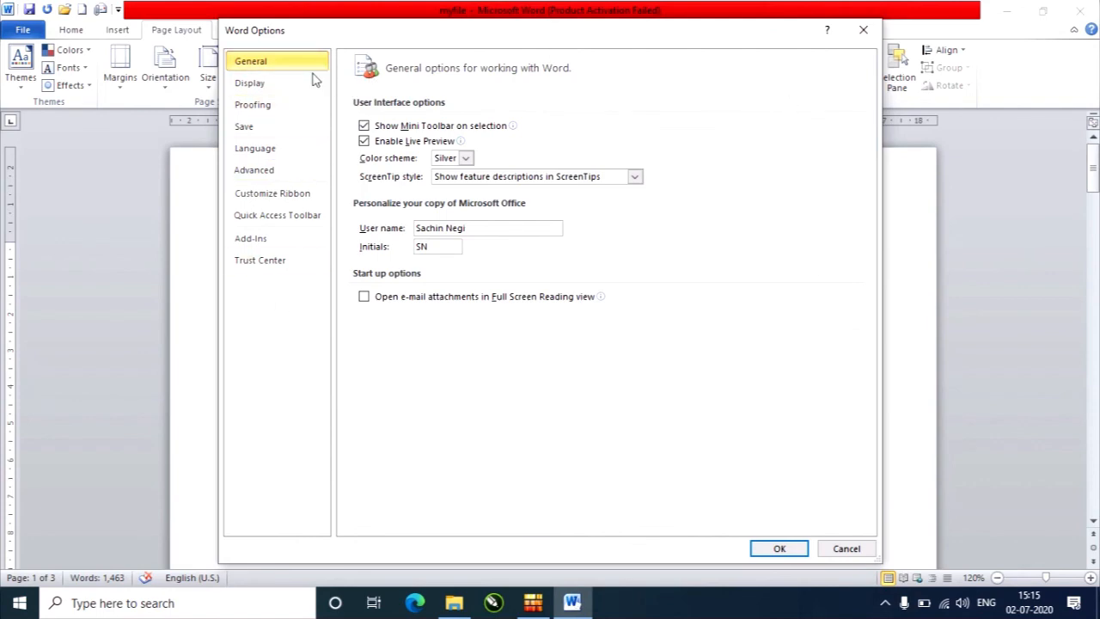
click(780, 549)
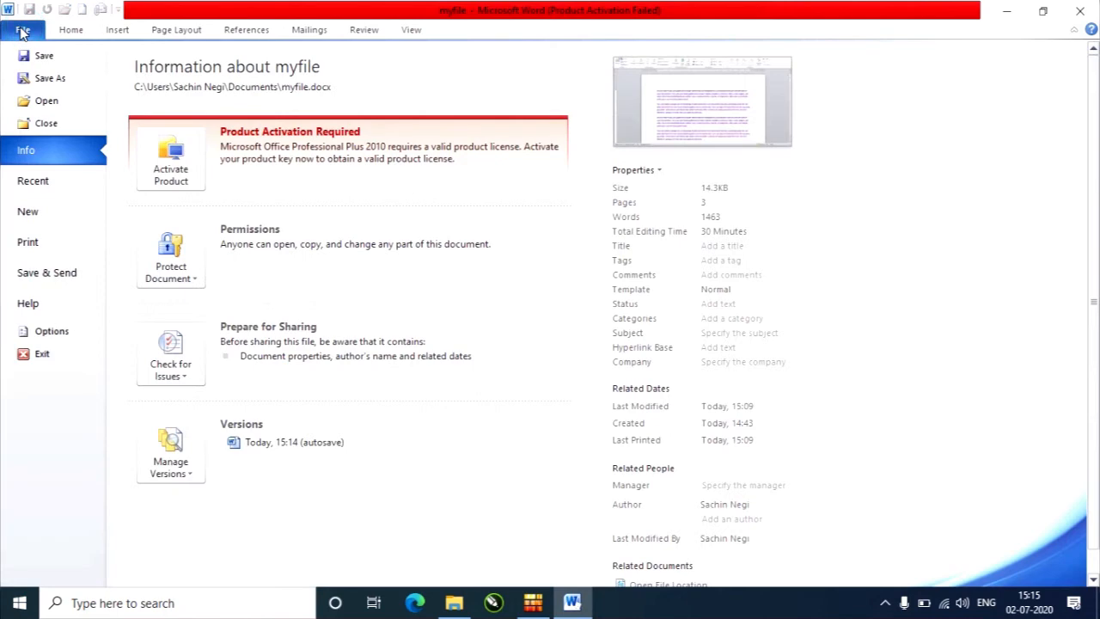
Glance at the file commands for myfile again and return to the document with the Home commands shown.
click(71, 34)
click(23, 31)
click(72, 31)
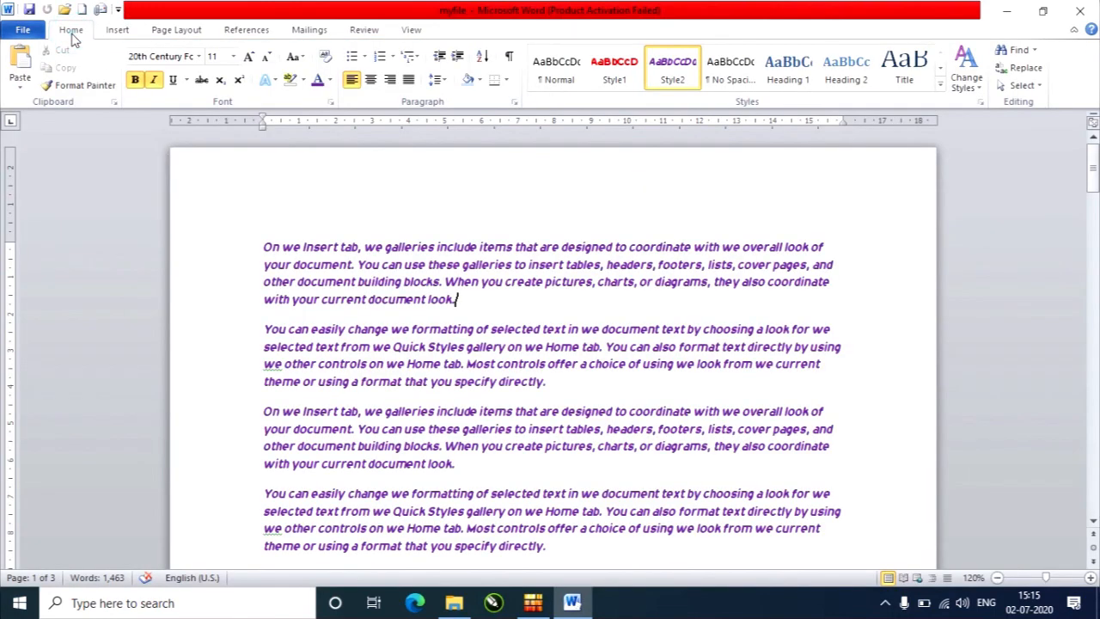